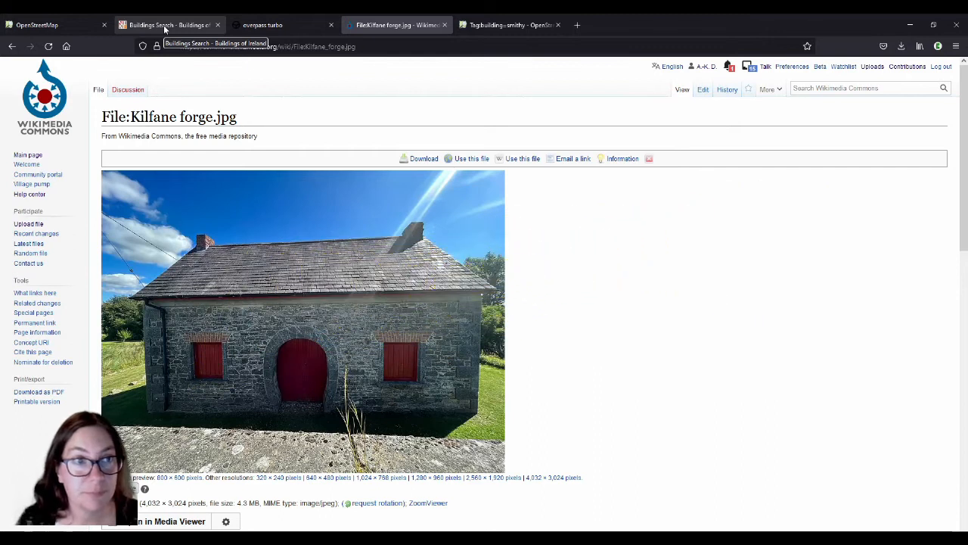
- Switch to the Buildings of Ireland survey search and set the advanced search group to Metal industry site
{"action": "left_click", "coordinate": [164, 27]}
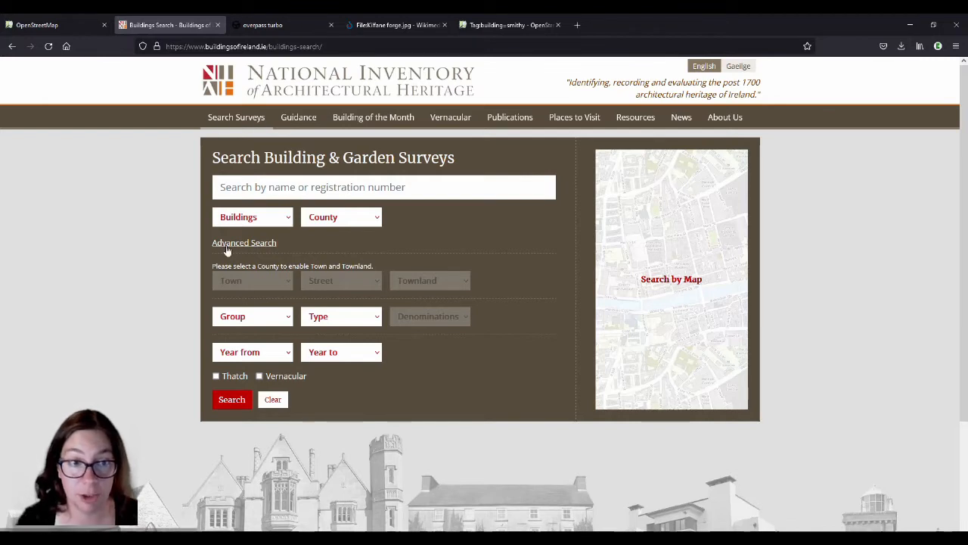
{"action": "scroll", "coordinate": [150, 300], "scroll_direction": "down", "scroll_amount": 1}
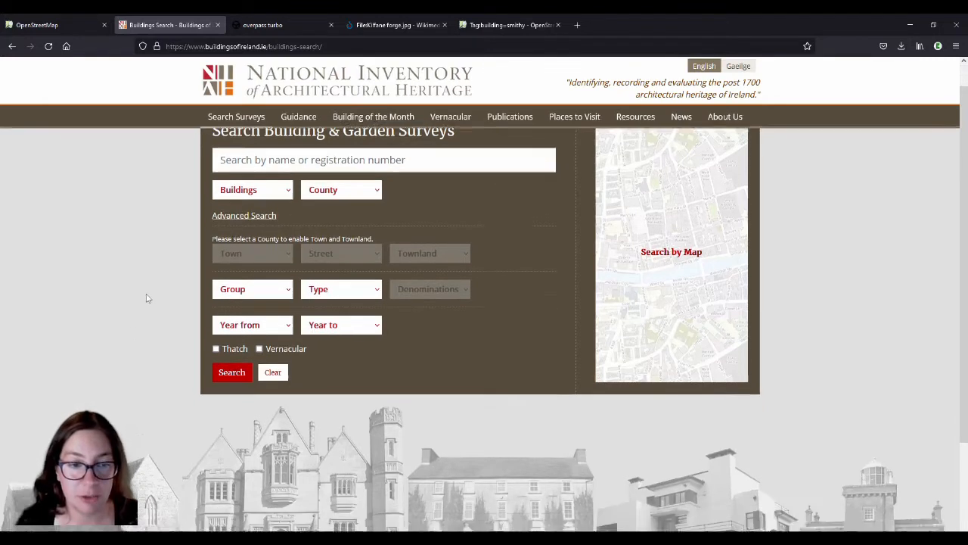
{"action": "left_click", "coordinate": [258, 266]}
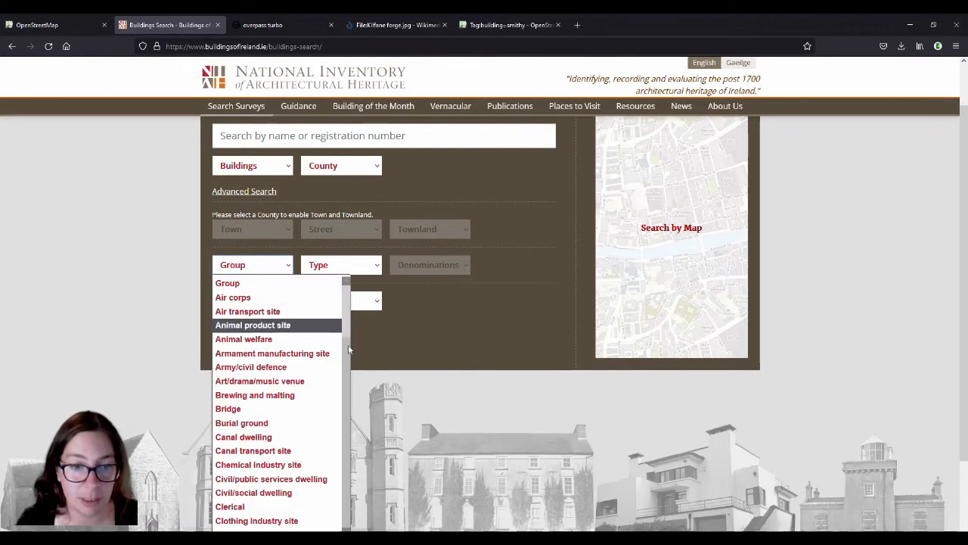
{"action": "scroll", "coordinate": [314, 416], "scroll_direction": "down", "scroll_amount": 12}
{"action": "scroll", "coordinate": [319, 401], "scroll_direction": "up", "scroll_amount": 8}
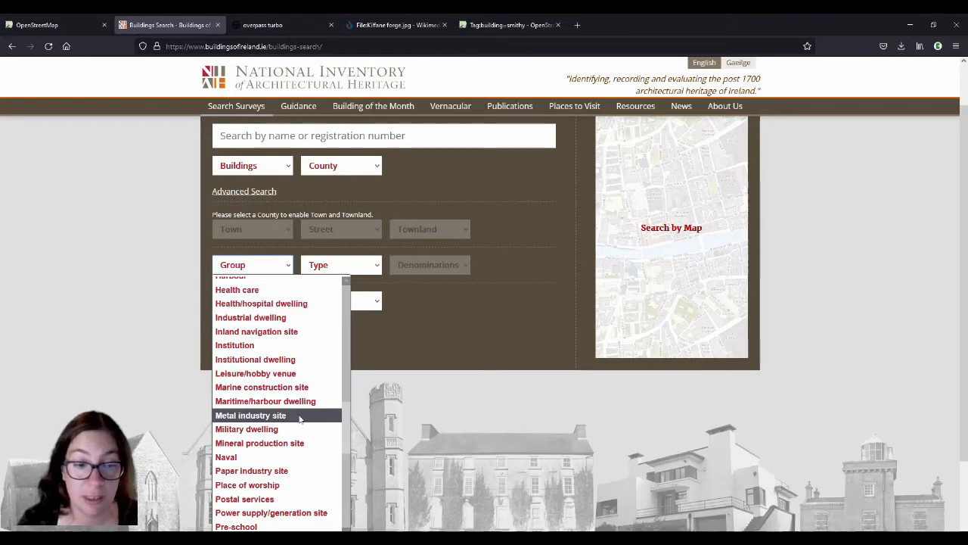
{"action": "left_click", "coordinate": [250, 415]}
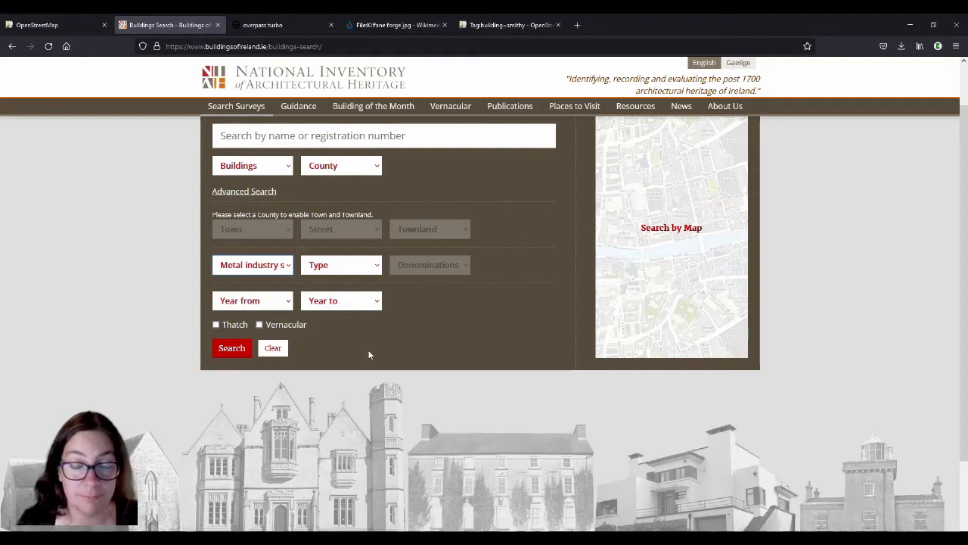
- Set the building type to Forge/smithy and run the search
{"action": "left_click", "coordinate": [338, 264]}
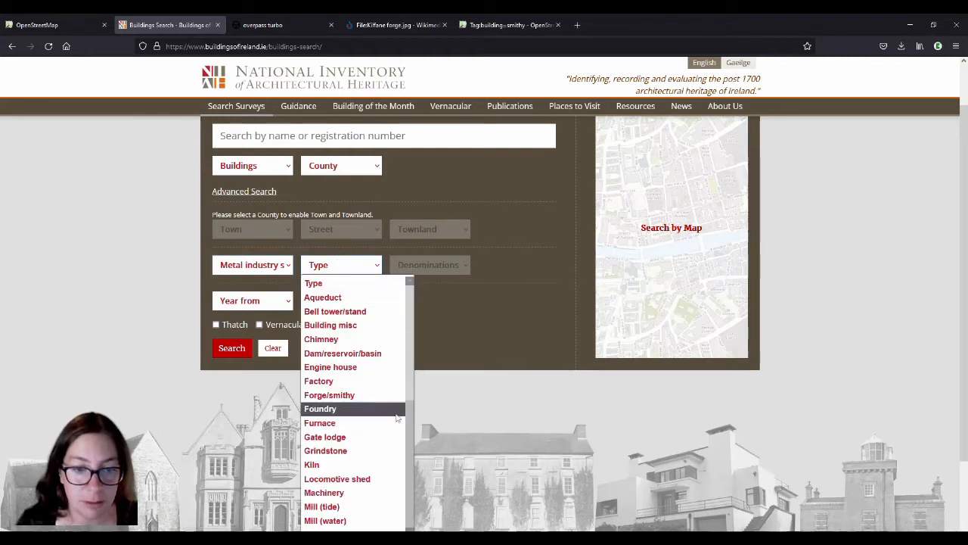
{"action": "scroll", "coordinate": [396, 416], "scroll_direction": "down", "scroll_amount": 2}
{"action": "scroll", "coordinate": [396, 416], "scroll_direction": "down", "scroll_amount": 4}
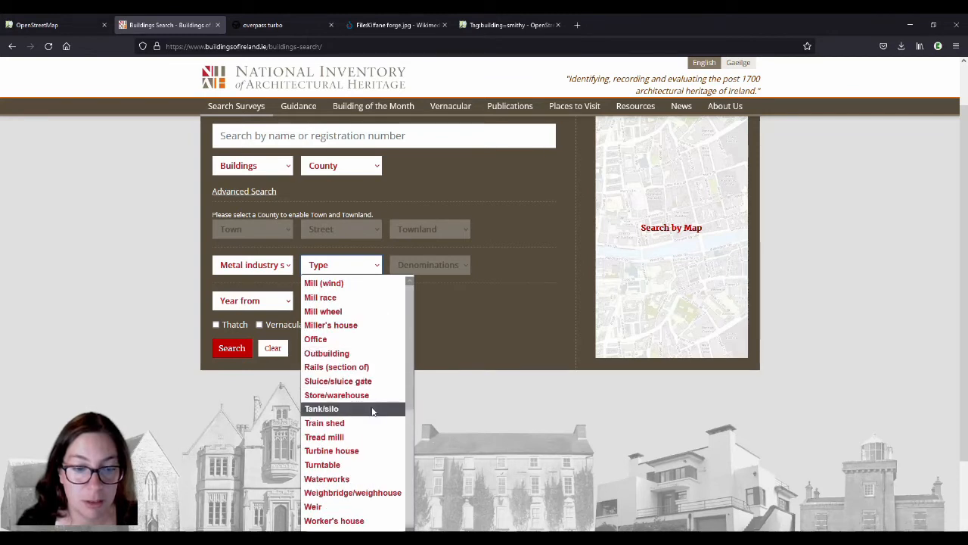
{"action": "scroll", "coordinate": [377, 409], "scroll_direction": "up", "scroll_amount": 6}
{"action": "left_click", "coordinate": [372, 395]}
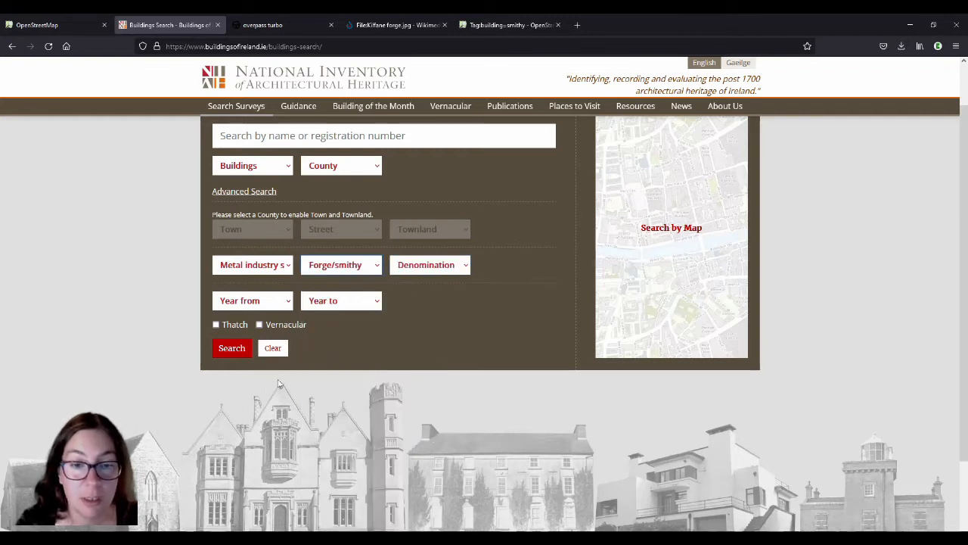
{"action": "left_click", "coordinate": [436, 266]}
{"action": "left_click", "coordinate": [437, 270]}
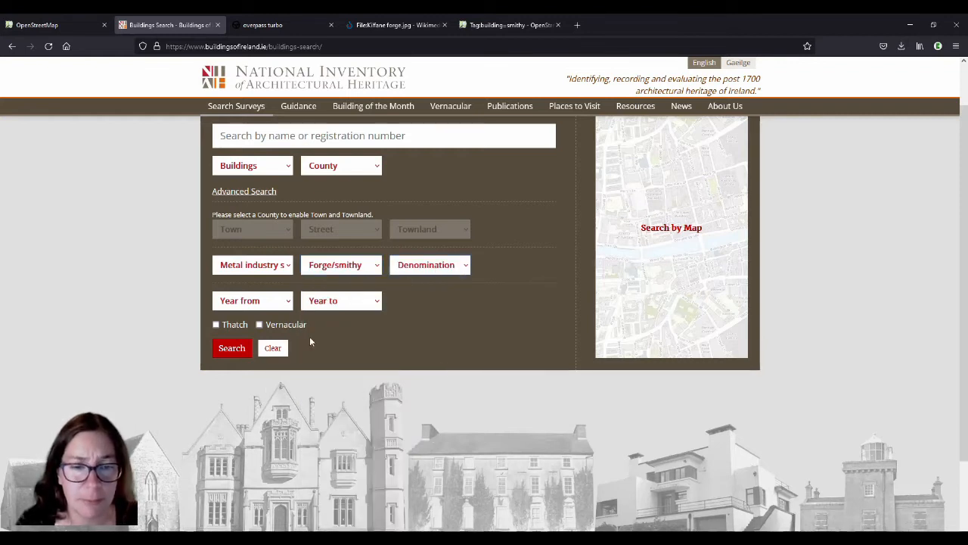
{"action": "left_click", "coordinate": [227, 354]}
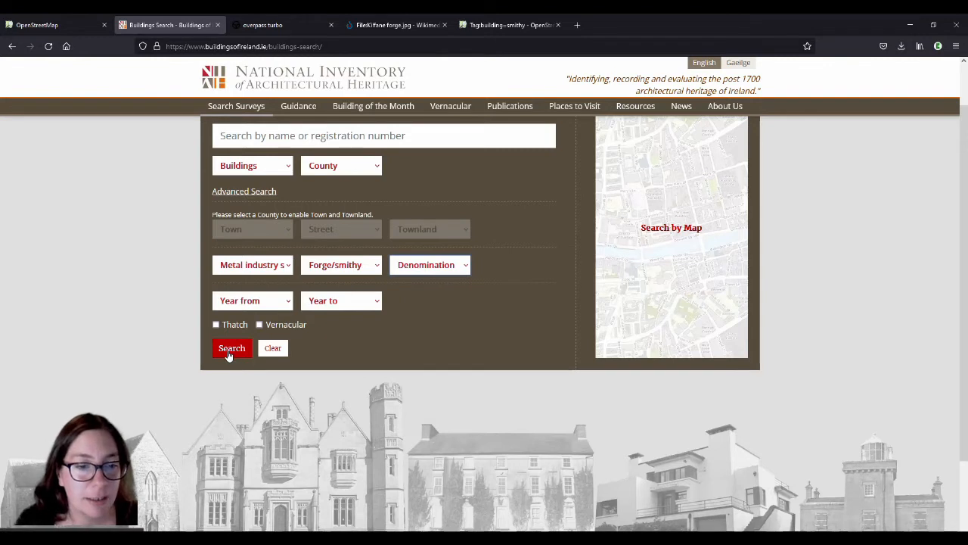
{"action": "left_click", "coordinate": [230, 351]}
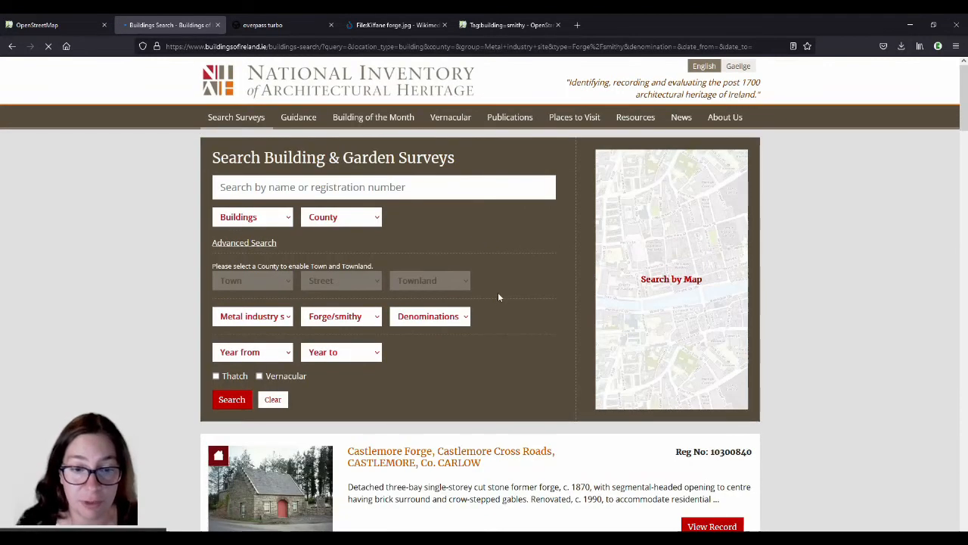
- Look through the forge search results from Co. Carlow down to Kilfane Forge in Co. Kilkenny, comparing their photos and descriptions
{"action": "scroll", "coordinate": [655, 291], "scroll_direction": "down", "scroll_amount": 3}
{"action": "scroll", "coordinate": [830, 303], "scroll_direction": "down", "scroll_amount": 1}
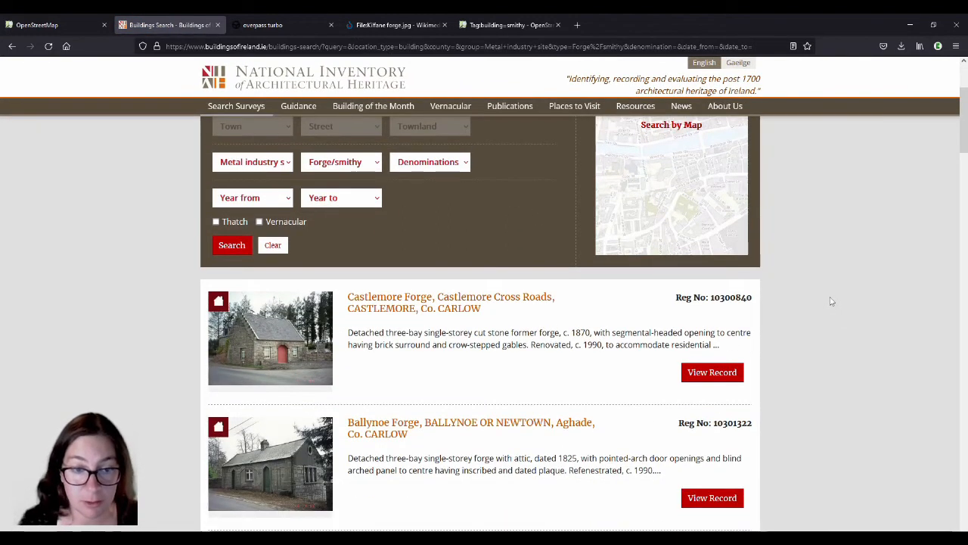
{"action": "scroll", "coordinate": [830, 301], "scroll_direction": "down", "scroll_amount": 2}
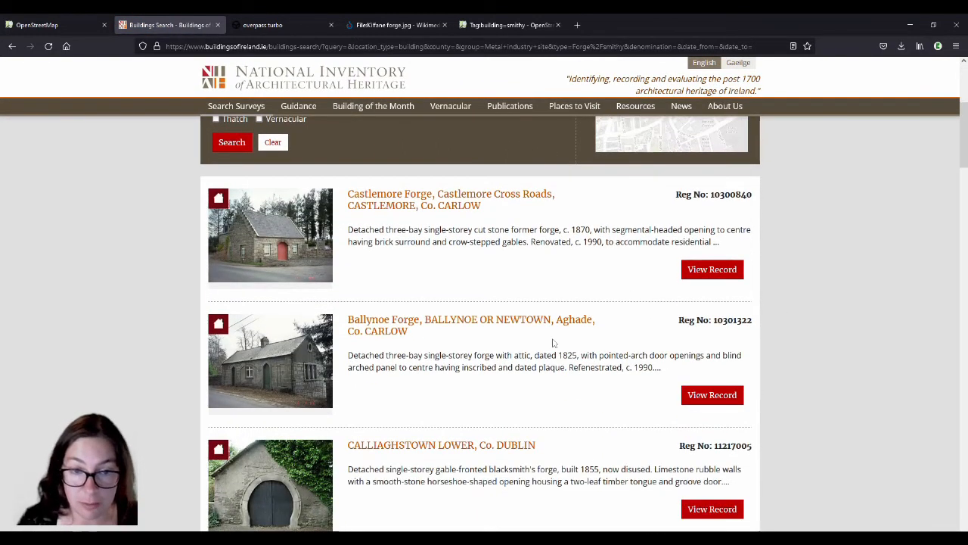
{"action": "scroll", "coordinate": [582, 329], "scroll_direction": "down", "scroll_amount": 1}
{"action": "scroll", "coordinate": [583, 329], "scroll_direction": "down", "scroll_amount": 4}
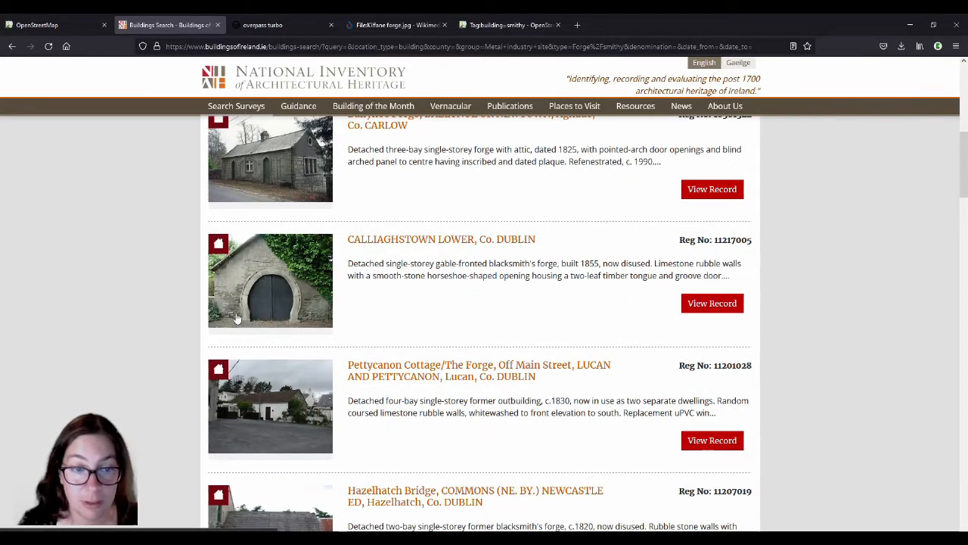
{"action": "scroll", "coordinate": [566, 309], "scroll_direction": "down", "scroll_amount": 2}
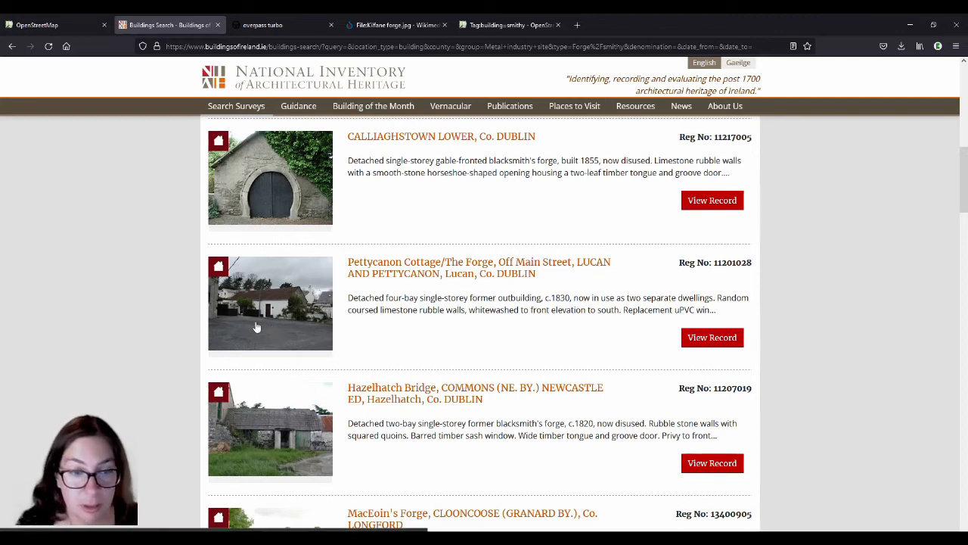
{"action": "scroll", "coordinate": [544, 333], "scroll_direction": "down", "scroll_amount": 2}
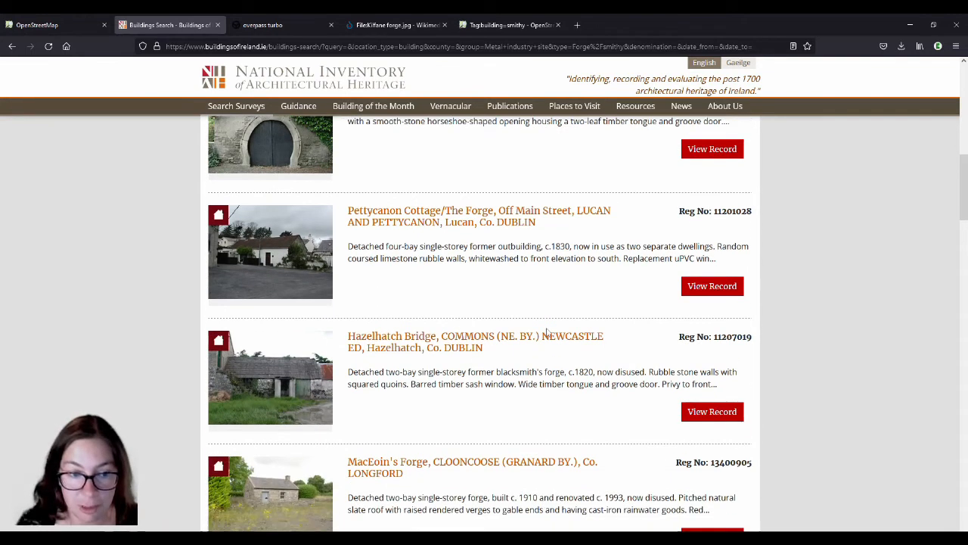
{"action": "scroll", "coordinate": [546, 328], "scroll_direction": "down", "scroll_amount": 5}
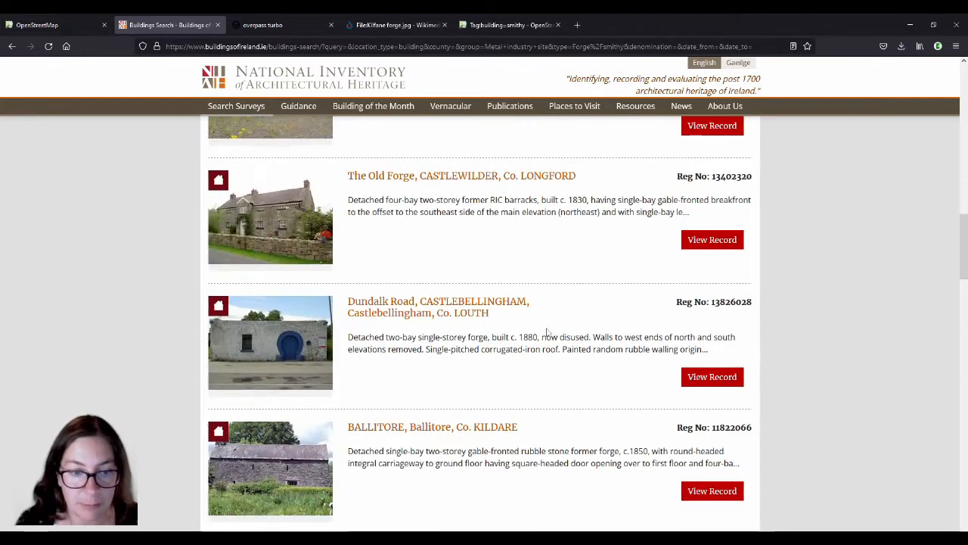
{"action": "scroll", "coordinate": [546, 333], "scroll_direction": "down", "scroll_amount": 1}
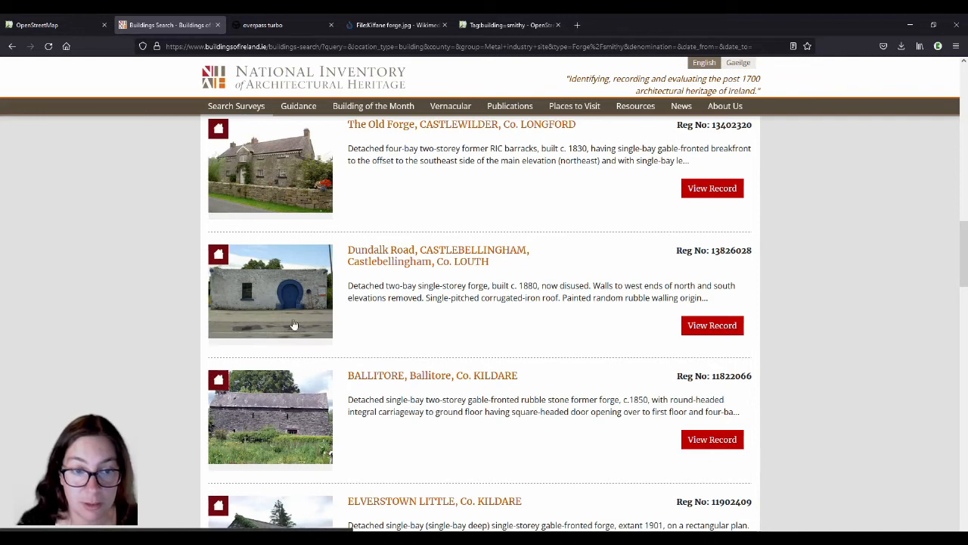
{"action": "scroll", "coordinate": [583, 357], "scroll_direction": "down", "scroll_amount": 4}
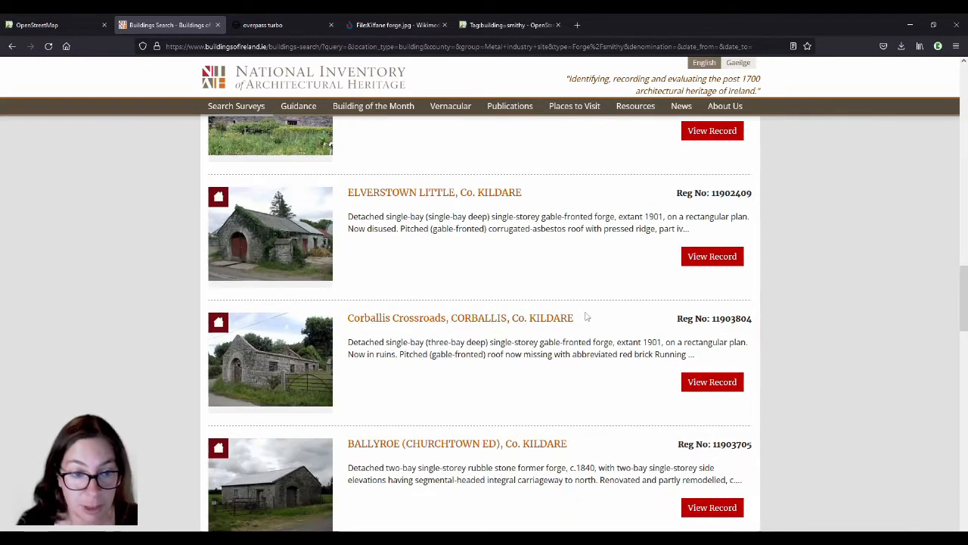
{"action": "scroll", "coordinate": [325, 320], "scroll_direction": "down", "scroll_amount": 2}
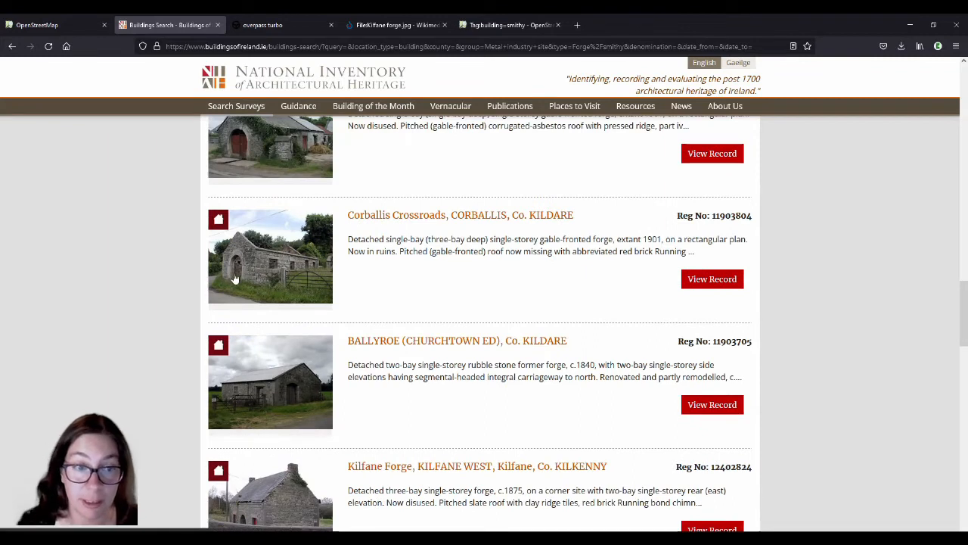
{"action": "scroll", "coordinate": [583, 308], "scroll_direction": "down", "scroll_amount": 2}
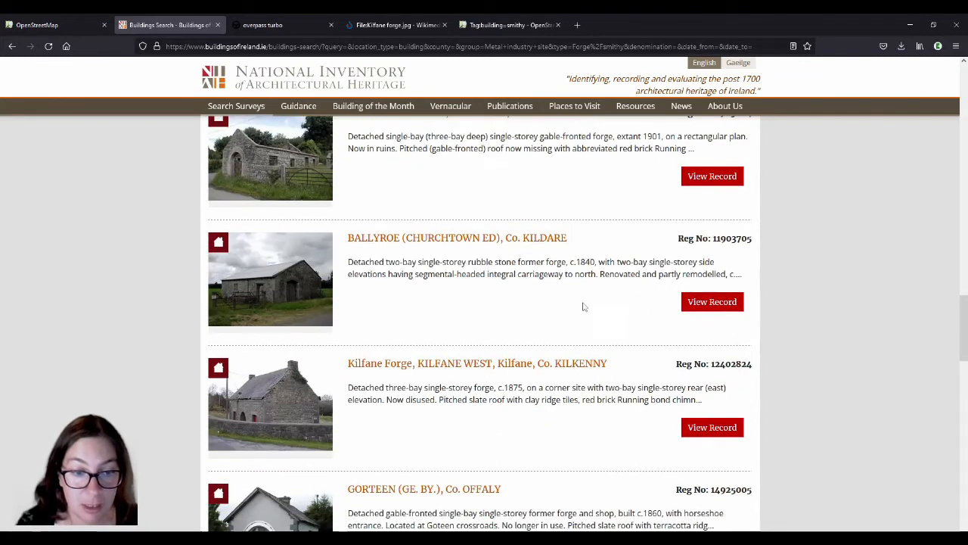
{"action": "scroll", "coordinate": [287, 348], "scroll_direction": "down", "scroll_amount": 1}
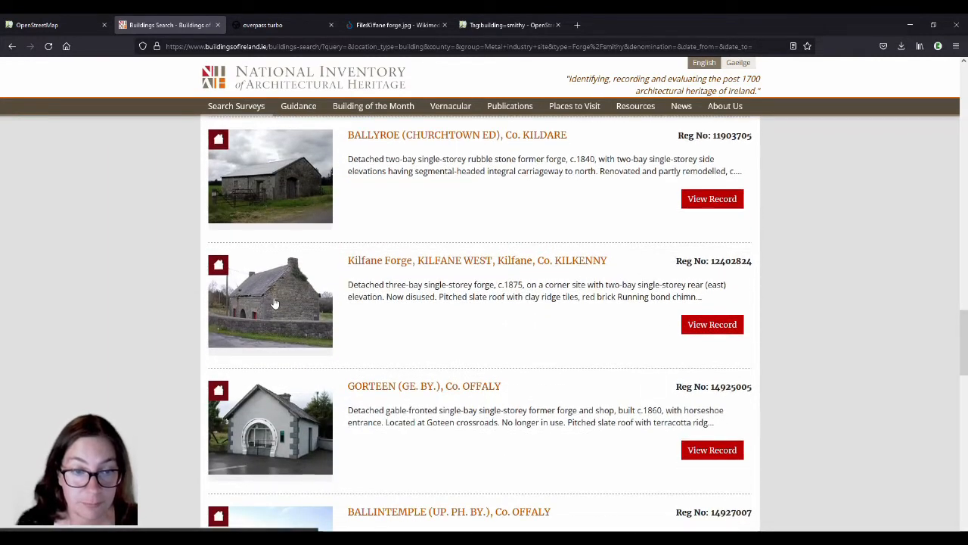
- Open the Kilfane Forge record separately, view all its photos, and close the record
{"action": "right_click", "coordinate": [274, 303]}
{"action": "left_click", "coordinate": [296, 311]}
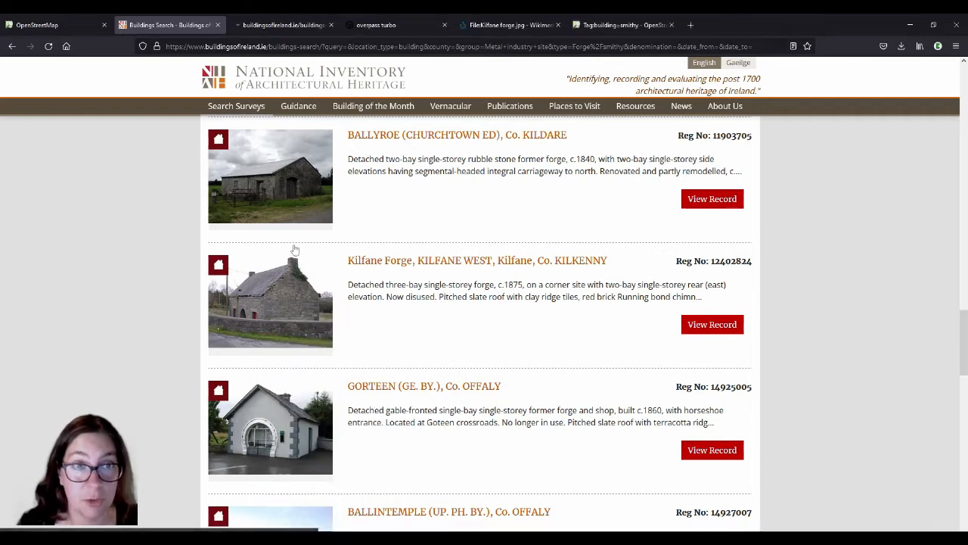
{"action": "left_click", "coordinate": [272, 21]}
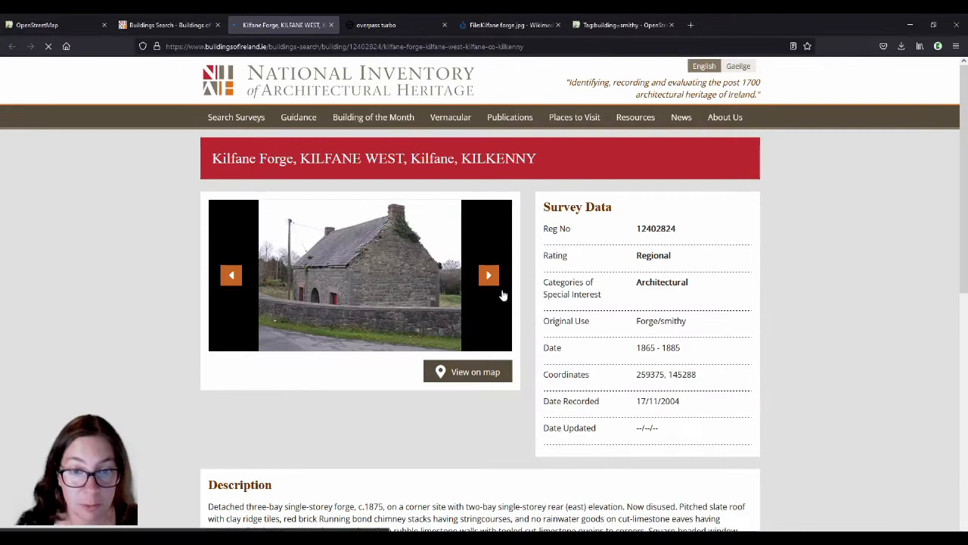
{"action": "left_click", "coordinate": [489, 276]}
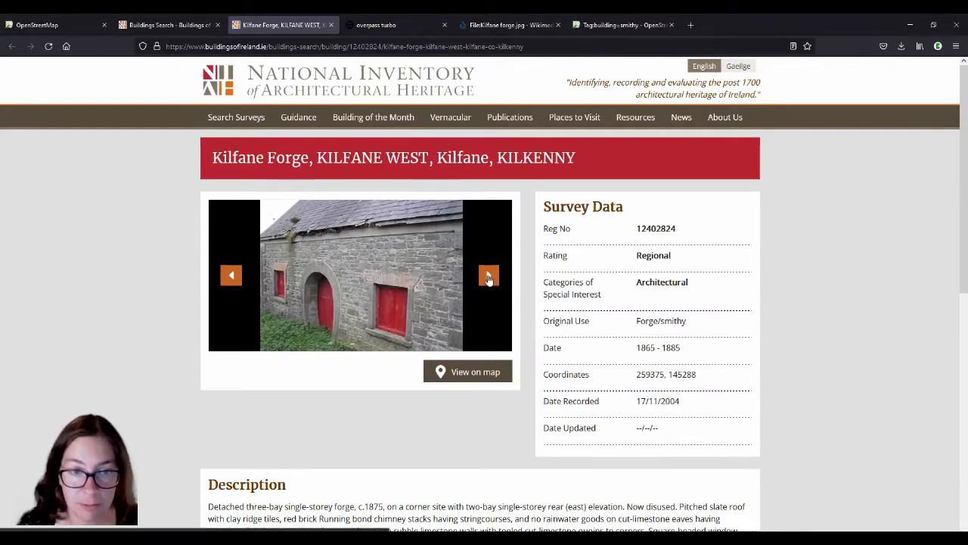
{"action": "left_click", "coordinate": [489, 276]}
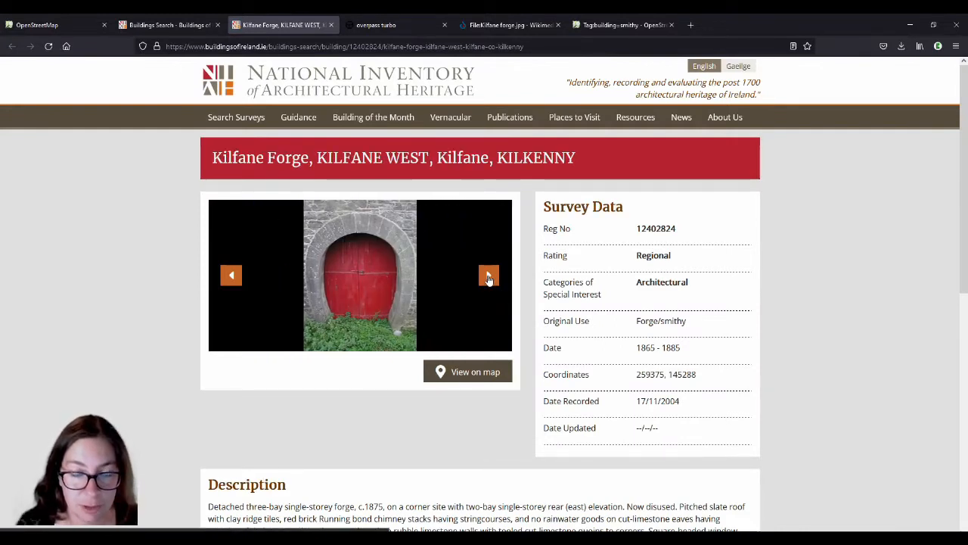
{"action": "left_click", "coordinate": [489, 276]}
{"action": "left_click", "coordinate": [489, 276]}
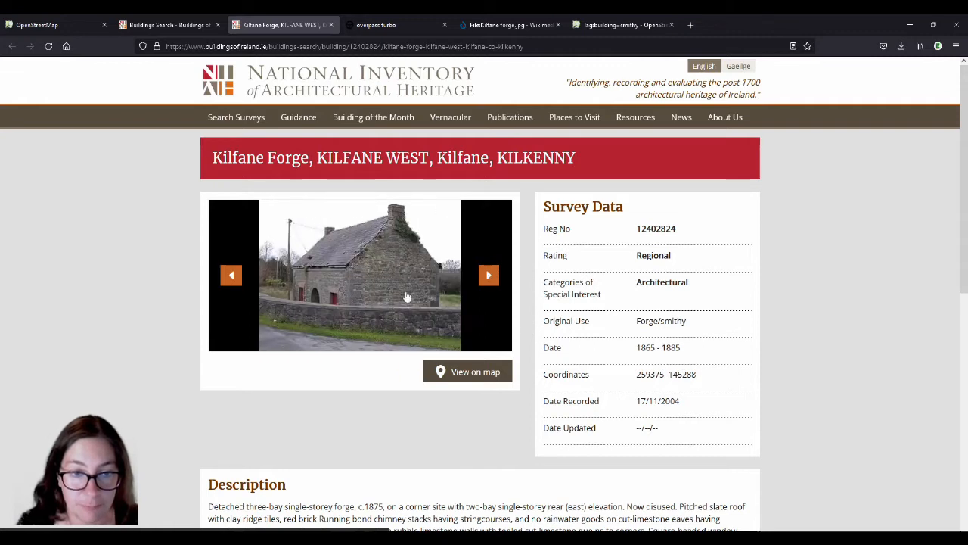
{"action": "left_click", "coordinate": [330, 25]}
- Review the remaining forge results through Co. Offaly and Co. Meath, then return to the Kilfane Forge entry
{"action": "scroll", "coordinate": [495, 322], "scroll_direction": "down", "scroll_amount": 4}
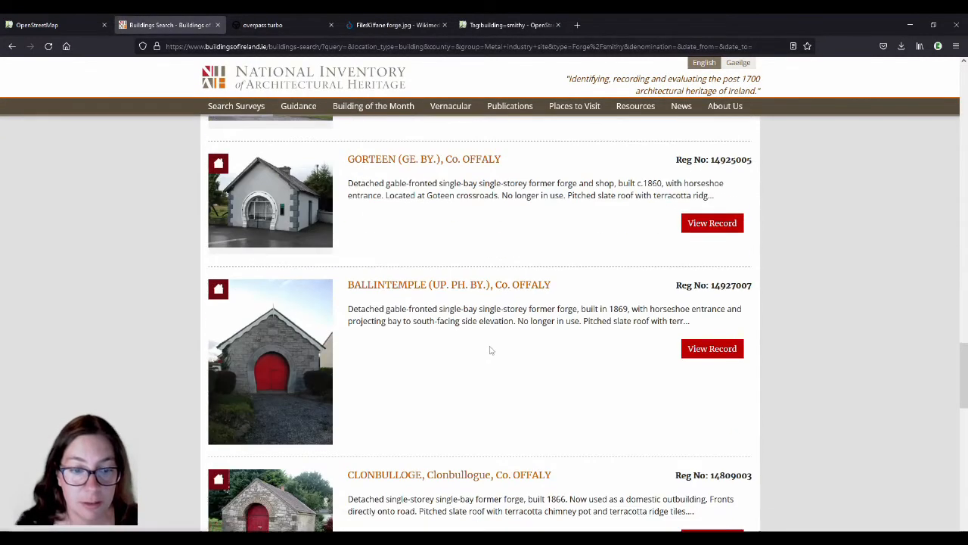
{"action": "scroll", "coordinate": [490, 346], "scroll_direction": "down", "scroll_amount": 8}
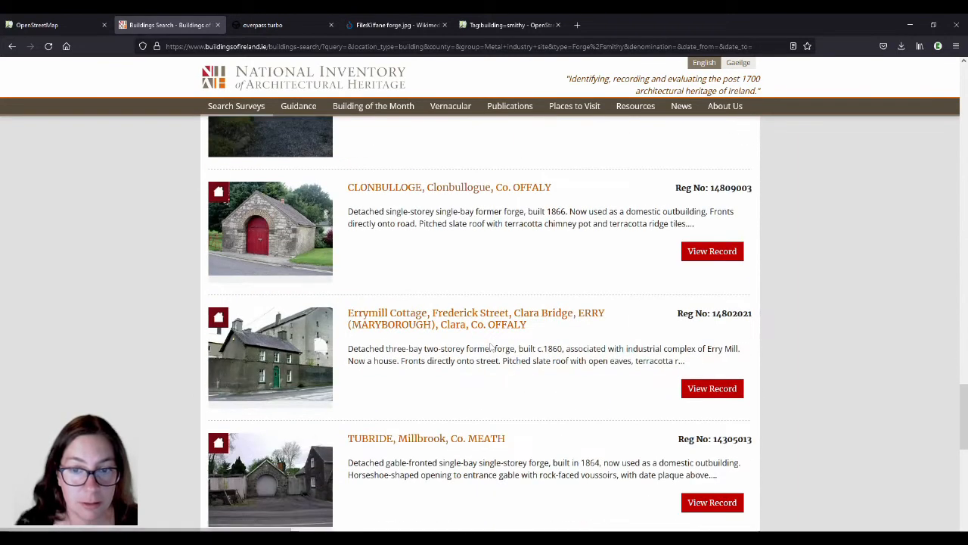
{"action": "scroll", "coordinate": [492, 346], "scroll_direction": "down", "scroll_amount": 4}
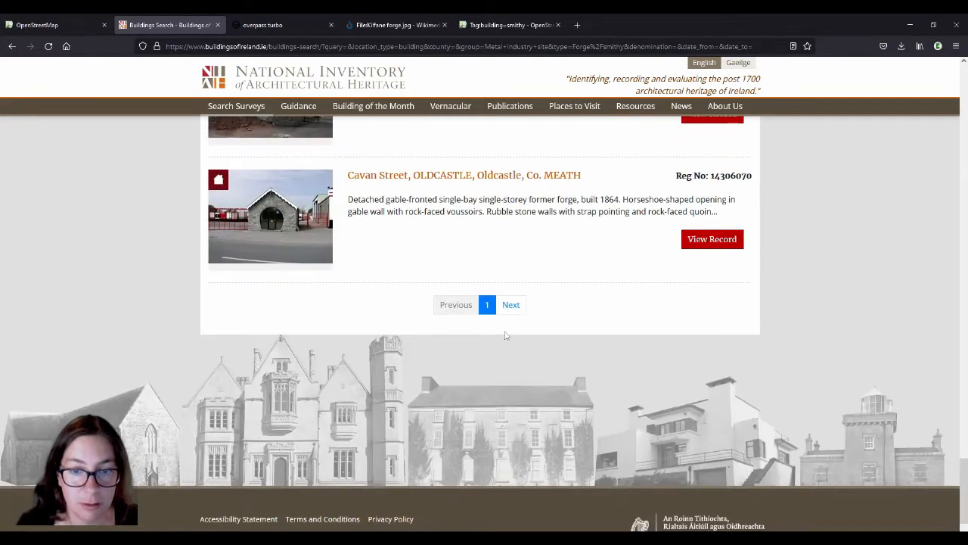
{"action": "scroll", "coordinate": [493, 361], "scroll_direction": "up", "scroll_amount": 3}
{"action": "scroll", "coordinate": [475, 368], "scroll_direction": "up", "scroll_amount": 3}
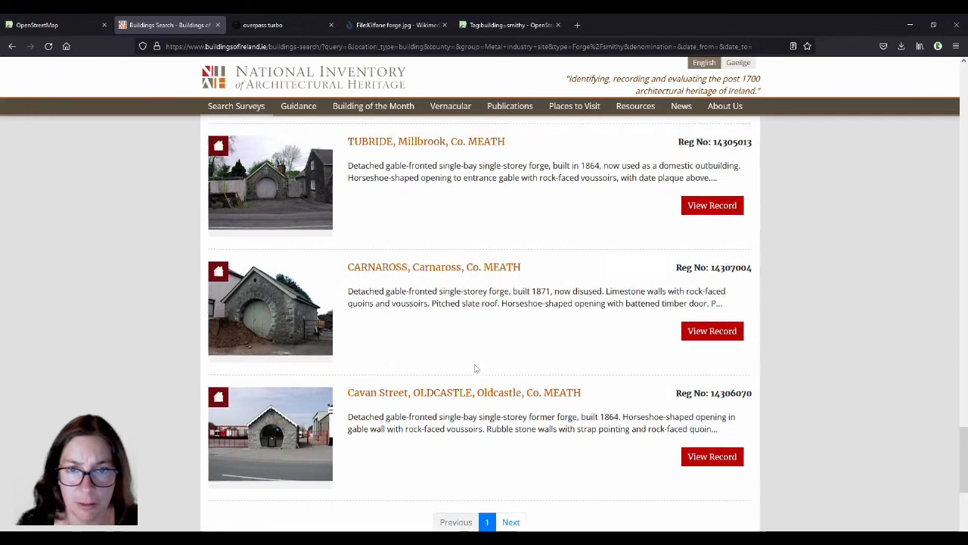
{"action": "scroll", "coordinate": [476, 369], "scroll_direction": "up", "scroll_amount": 6}
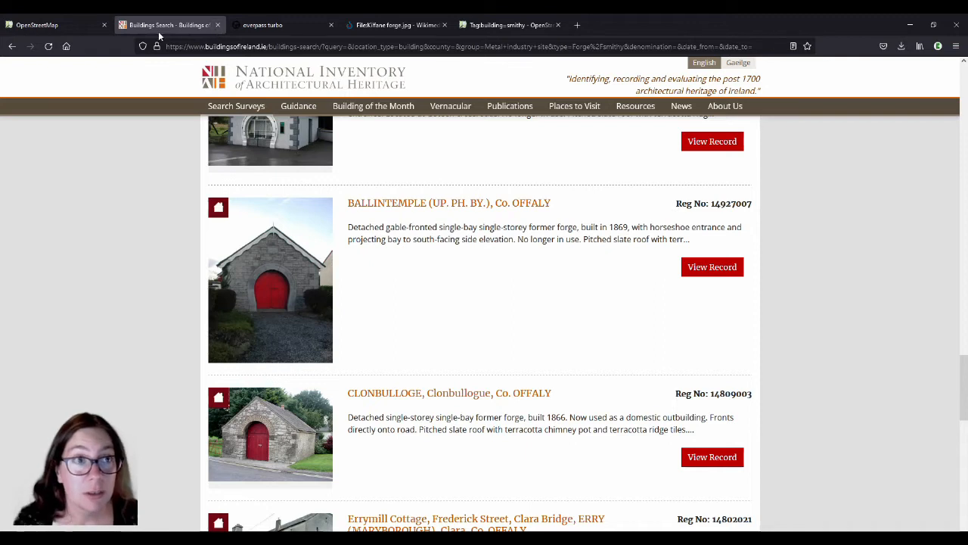
{"action": "scroll", "coordinate": [272, 190], "scroll_direction": "up", "scroll_amount": 3}
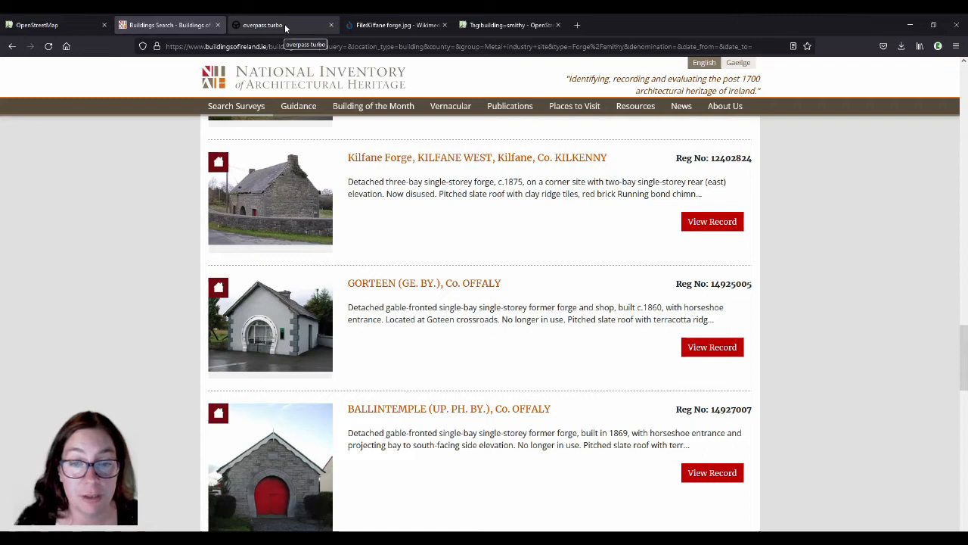
- Switch to overpass turbo and run the query for features in Ireland whose house name or name is "The Forge"
{"action": "left_click", "coordinate": [286, 28]}
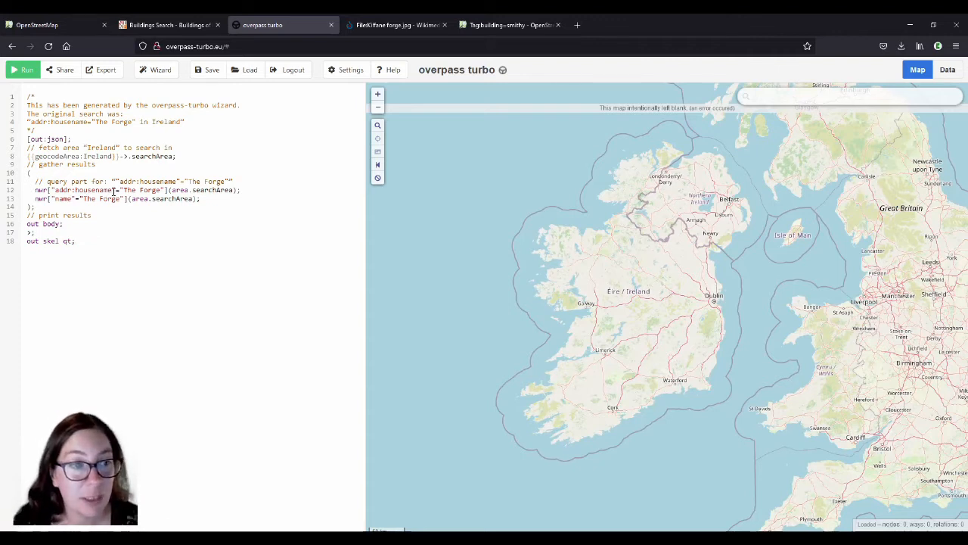
{"action": "left_click", "coordinate": [23, 73]}
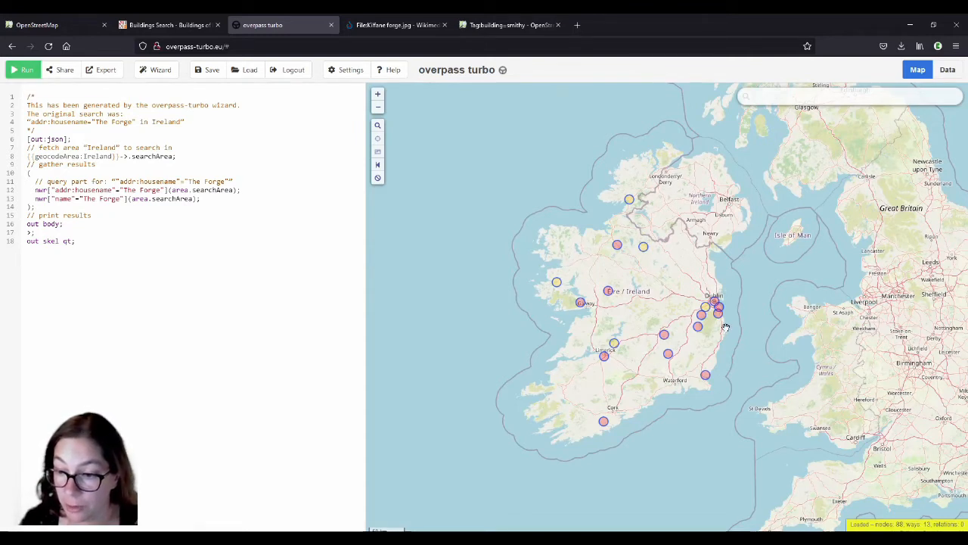
- Inspect the tags of the mapped results north of Waterford and beside Limerick, including the Irish name, and close their popups
{"action": "left_click", "coordinate": [668, 354]}
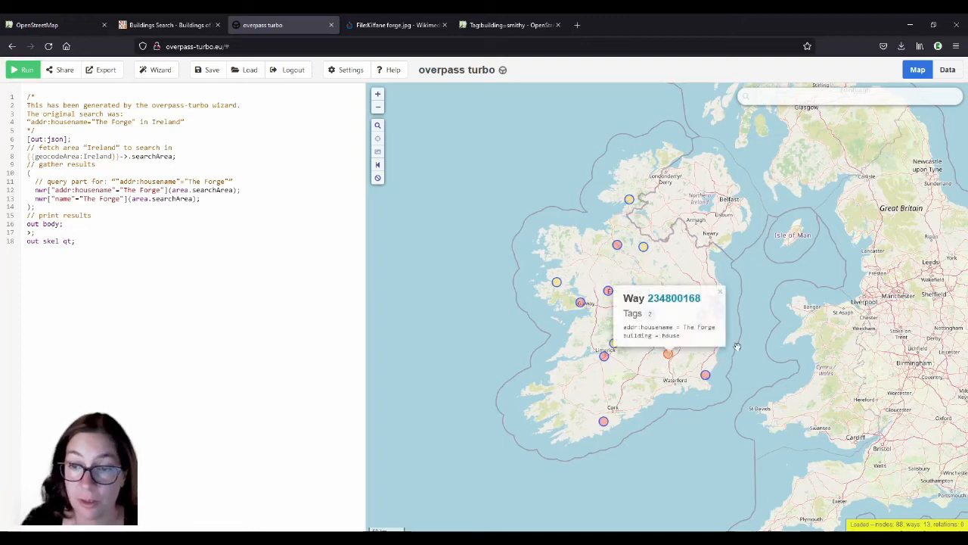
{"action": "left_click", "coordinate": [721, 295]}
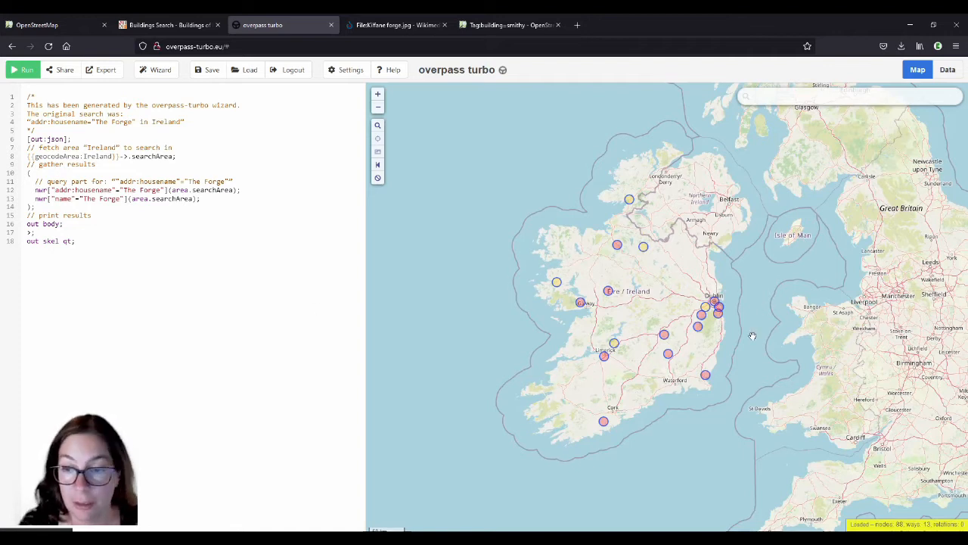
{"action": "left_click", "coordinate": [603, 359]}
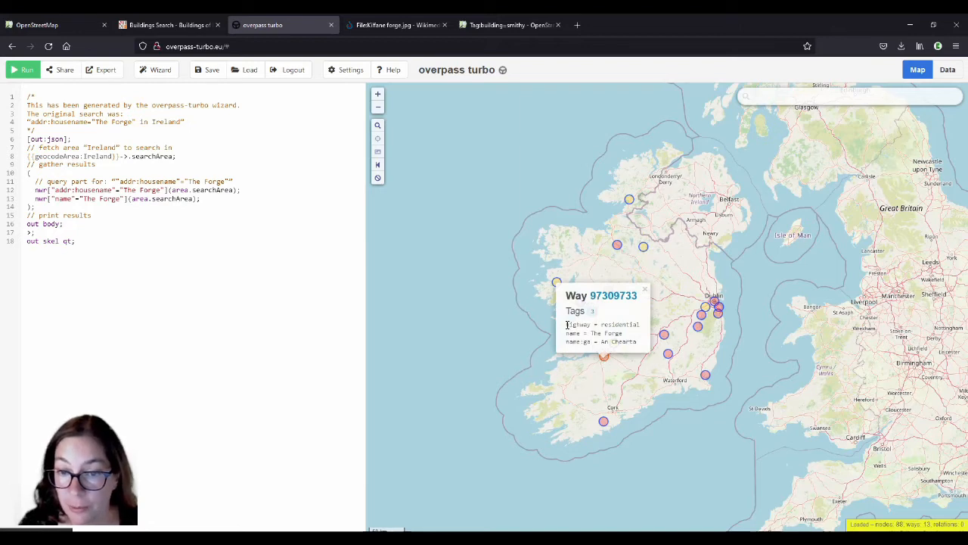
{"action": "left_click_drag", "start_coordinate": [567, 324], "coordinate": [642, 324]}
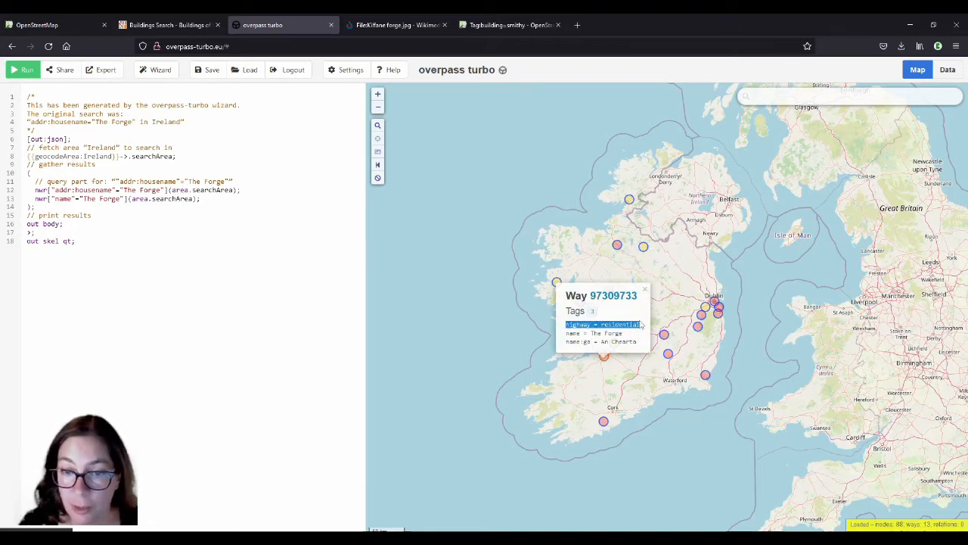
{"action": "left_click", "coordinate": [632, 330]}
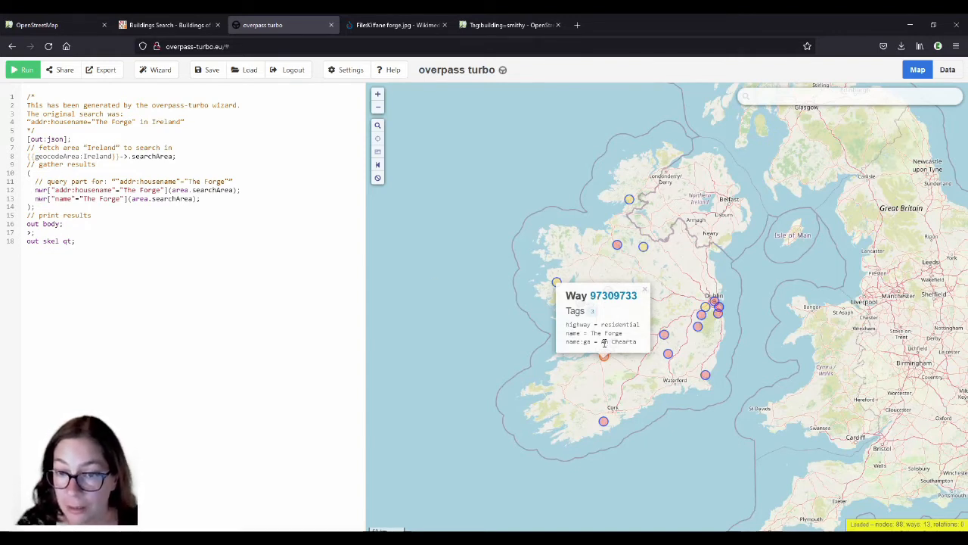
{"action": "left_click_drag", "start_coordinate": [602, 342], "coordinate": [643, 347]}
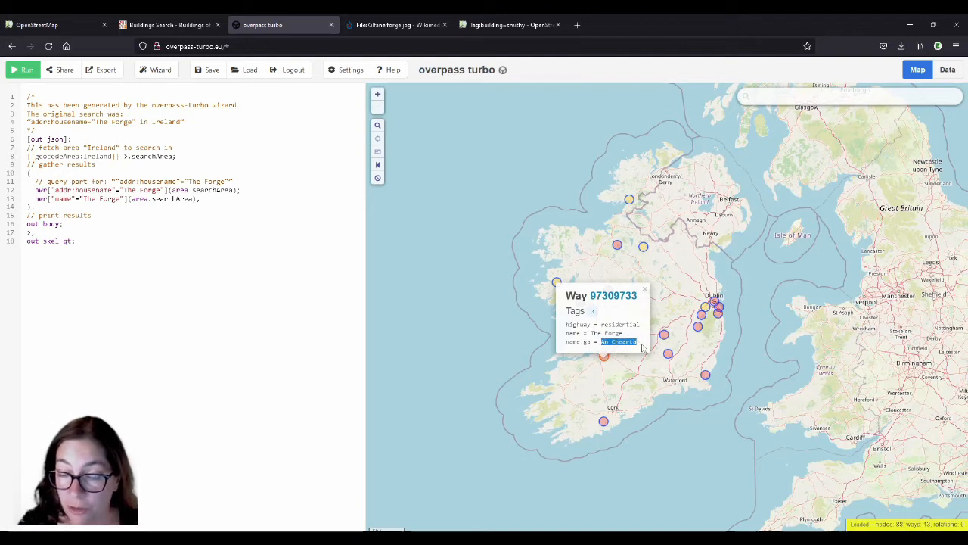
{"action": "left_click", "coordinate": [643, 347]}
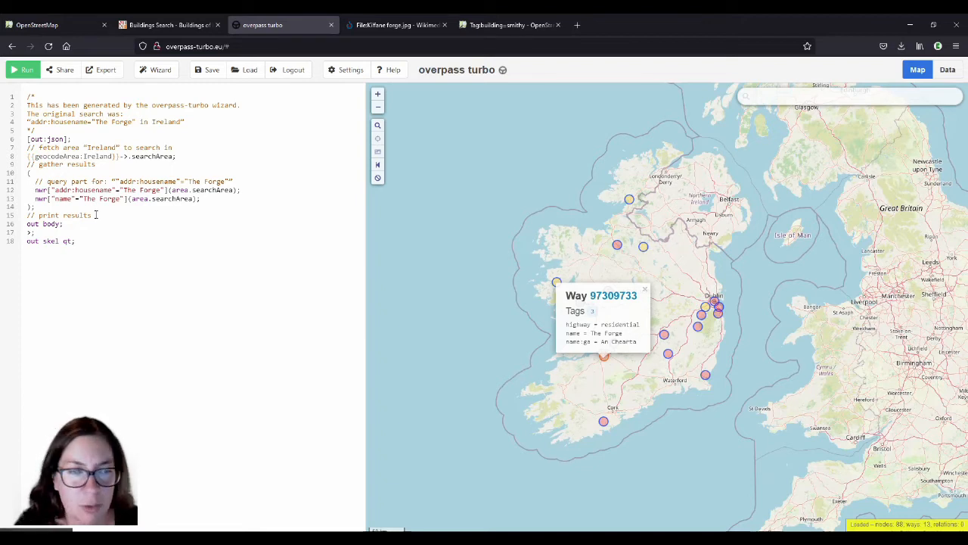
{"action": "left_click", "coordinate": [645, 292]}
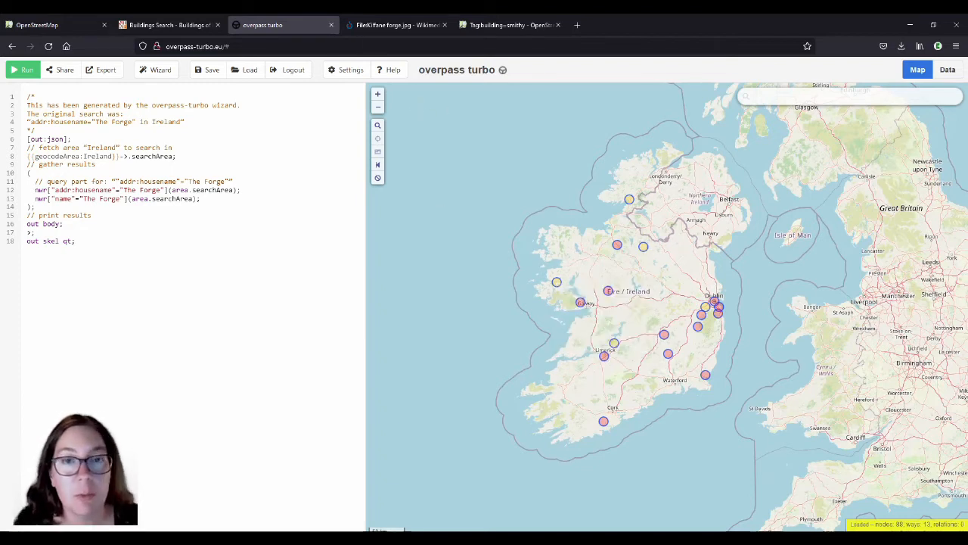
- Switch to the OpenStreetMap Wiki page for building=smithy and read its definition, mapping instructions, examples and mapping mistakes
{"action": "left_click", "coordinate": [508, 25]}
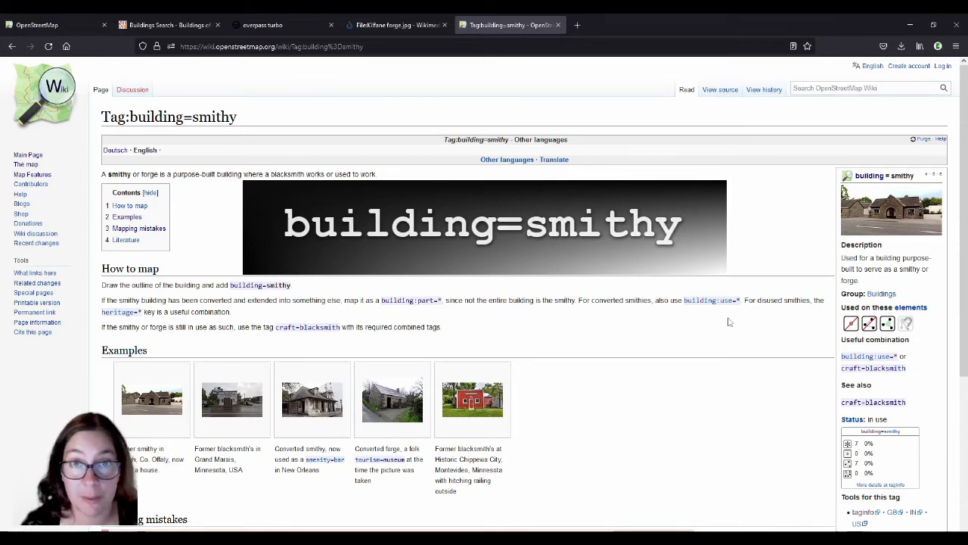
{"action": "left_click_drag", "start_coordinate": [173, 173], "coordinate": [217, 188]}
{"action": "left_click", "coordinate": [218, 187]}
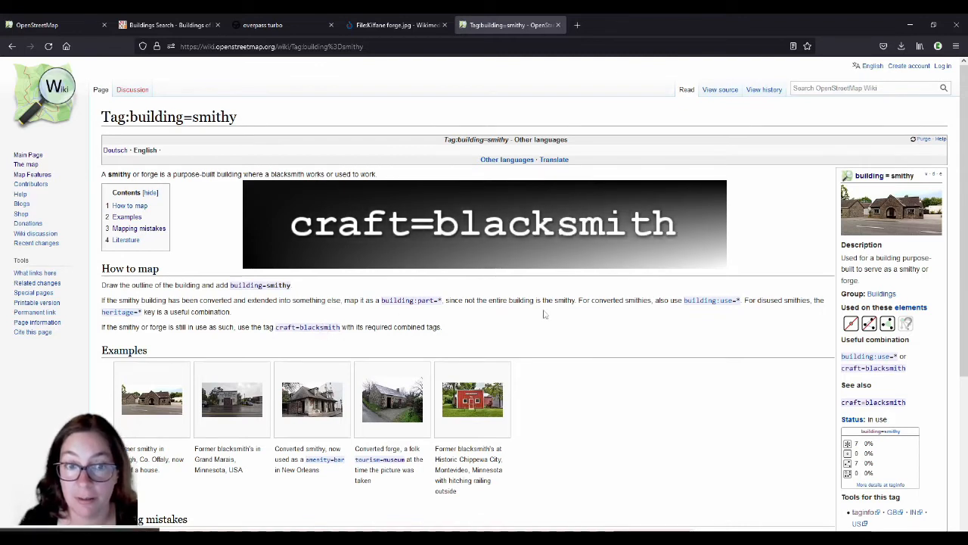
{"action": "scroll", "coordinate": [341, 278], "scroll_direction": "down", "scroll_amount": 1}
{"action": "scroll", "coordinate": [341, 278], "scroll_direction": "down", "scroll_amount": 1}
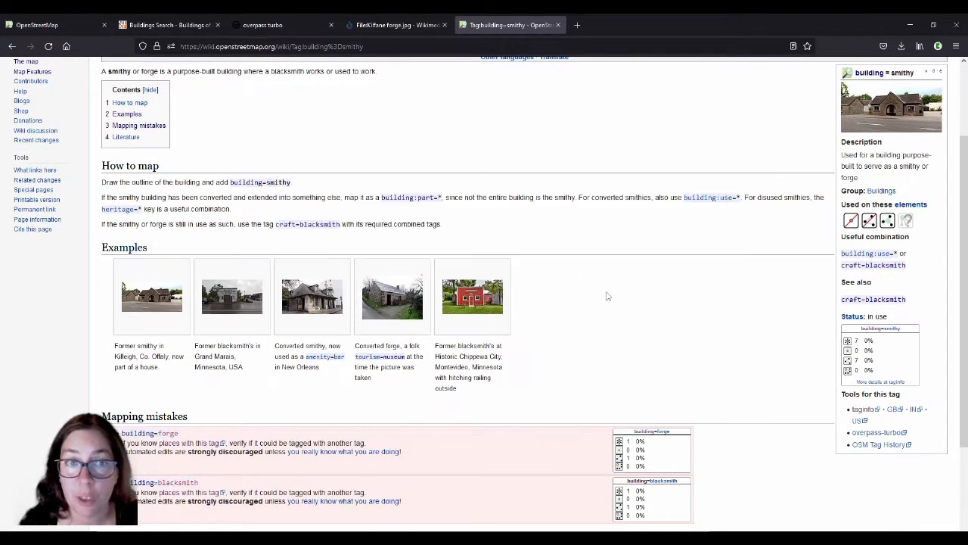
{"action": "scroll", "coordinate": [607, 295], "scroll_direction": "up", "scroll_amount": 2}
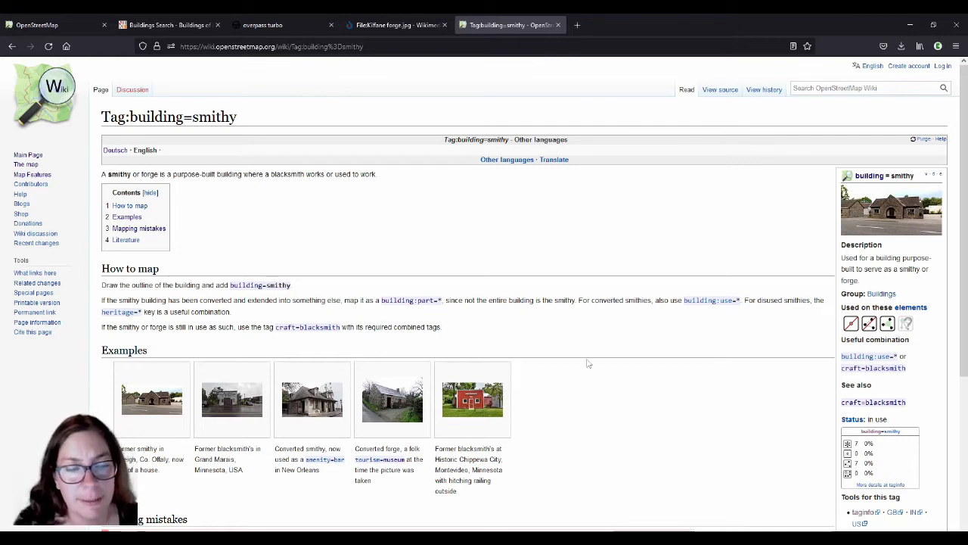
{"action": "scroll", "coordinate": [643, 261], "scroll_direction": "down", "scroll_amount": 1}
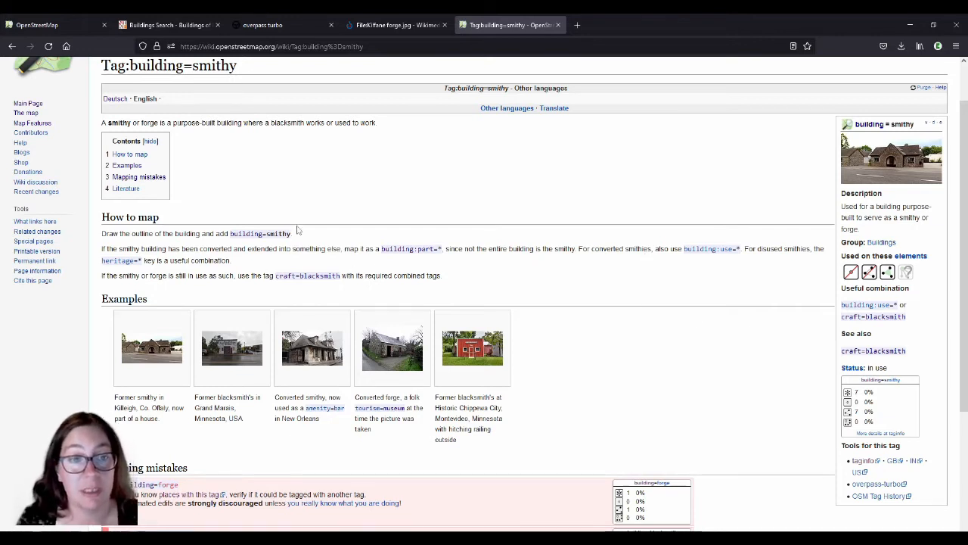
{"action": "left_click_drag", "start_coordinate": [229, 234], "coordinate": [292, 234]}
{"action": "left_click", "coordinate": [321, 221]}
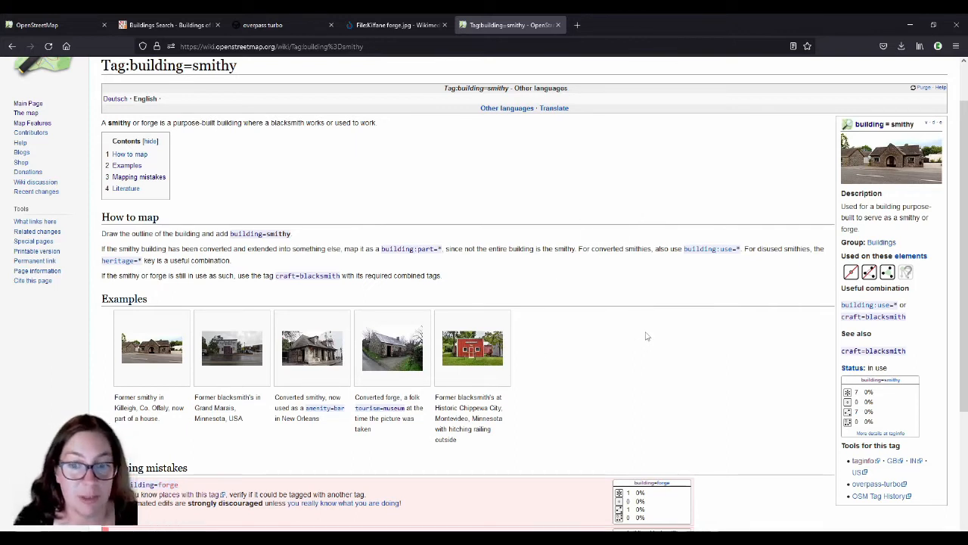
{"action": "scroll", "coordinate": [669, 319], "scroll_direction": "down", "scroll_amount": 3}
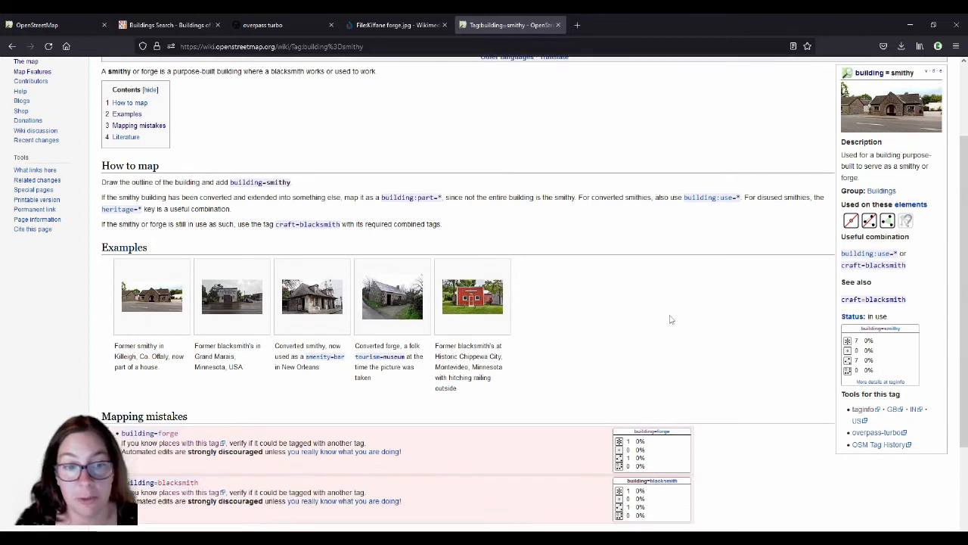
{"action": "scroll", "coordinate": [671, 320], "scroll_direction": "up", "scroll_amount": 2}
- Switch to the OpenStreetMap map, locate the small building at the R448 and Kilfane West junction, and open it for editing
{"action": "left_click", "coordinate": [58, 32]}
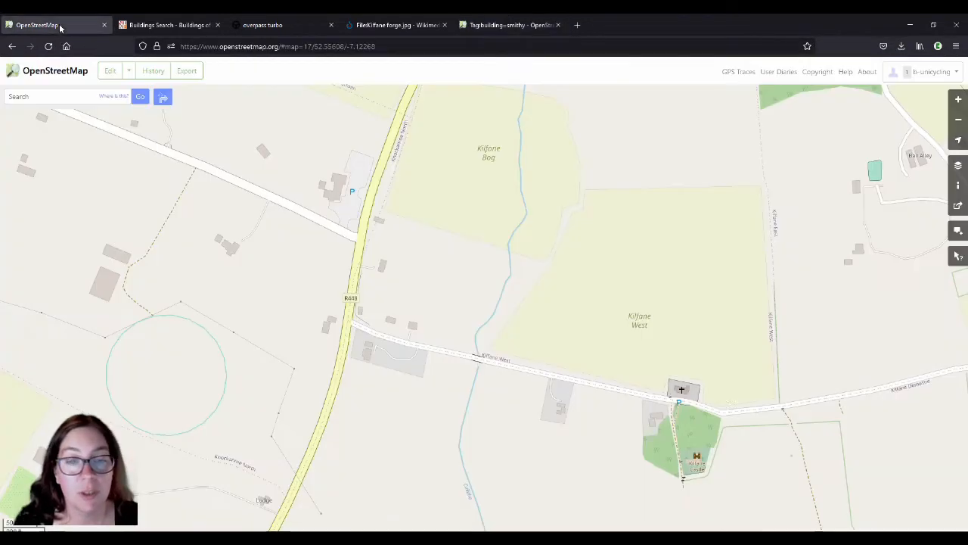
{"action": "scroll", "coordinate": [414, 364], "scroll_direction": "up", "scroll_amount": 1}
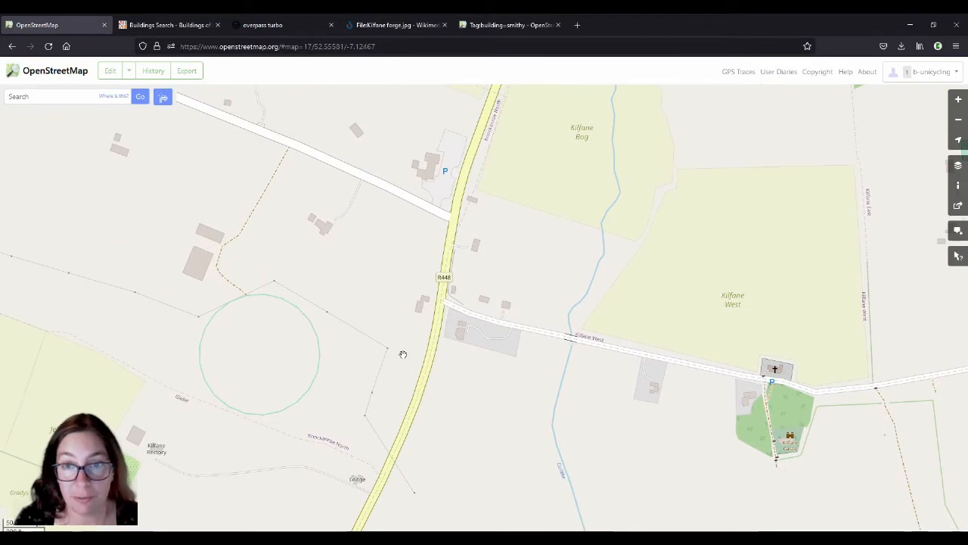
{"action": "scroll", "coordinate": [437, 350], "scroll_direction": "down", "scroll_amount": 2}
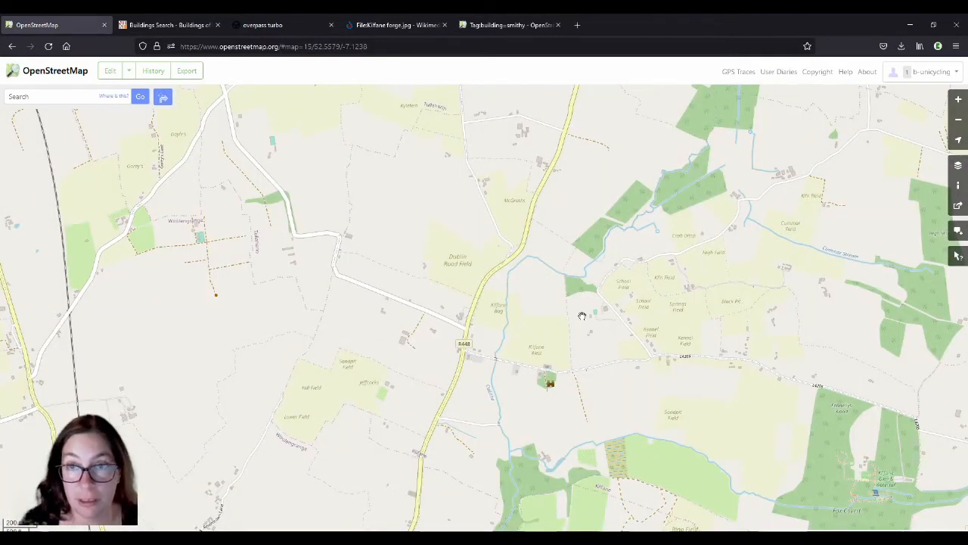
{"action": "scroll", "coordinate": [457, 343], "scroll_direction": "up", "scroll_amount": 1}
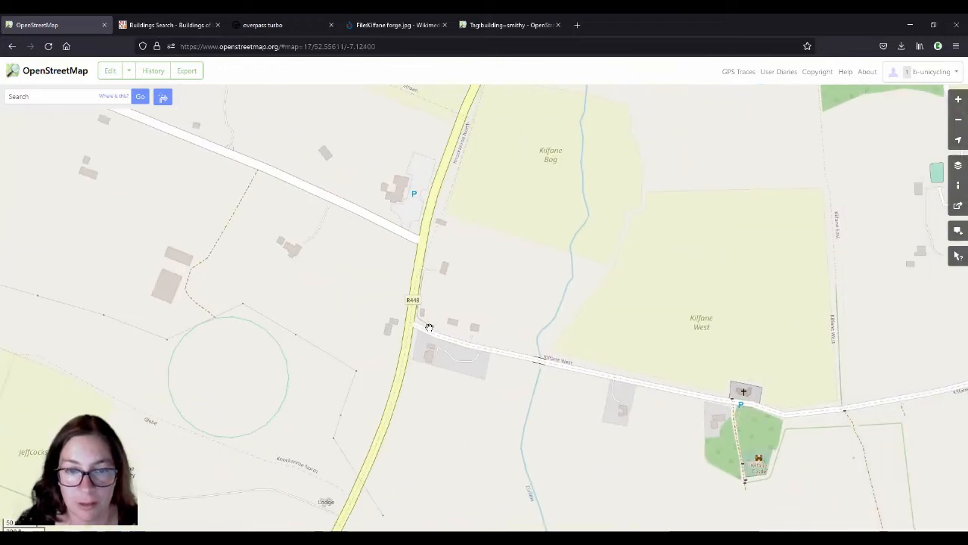
{"action": "scroll", "coordinate": [425, 318], "scroll_direction": "up", "scroll_amount": 1}
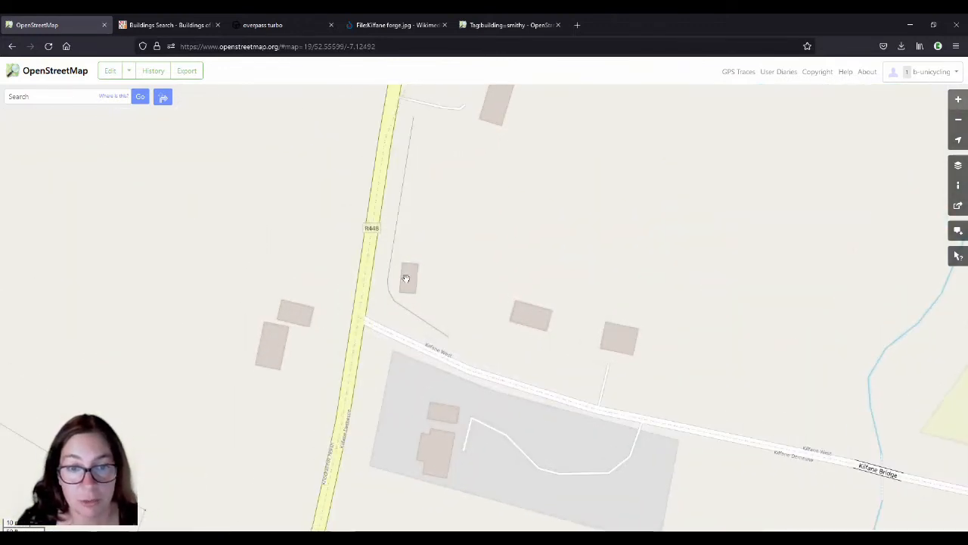
{"action": "left_click", "coordinate": [110, 70]}
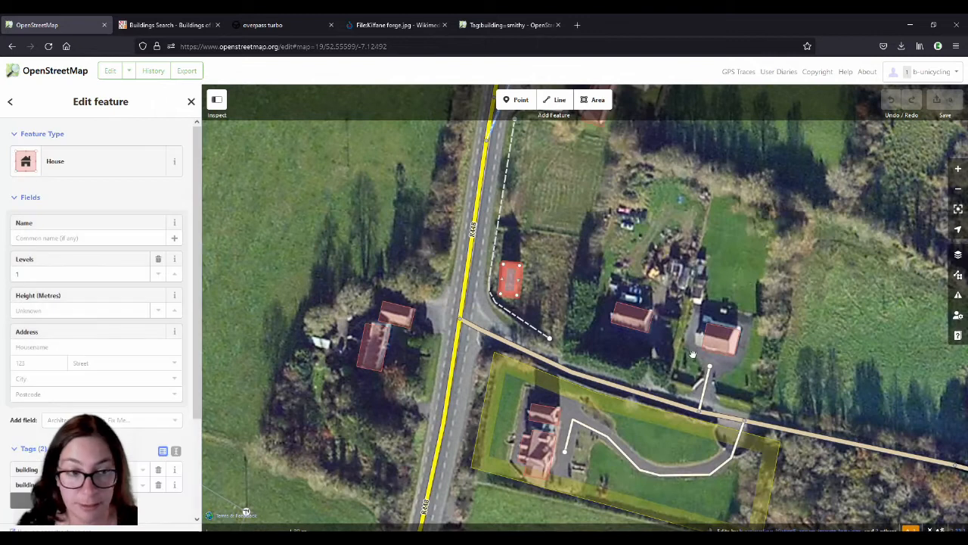
- Set the building tag of the selected house to smithy
{"action": "scroll", "coordinate": [124, 269], "scroll_direction": "down", "scroll_amount": 1}
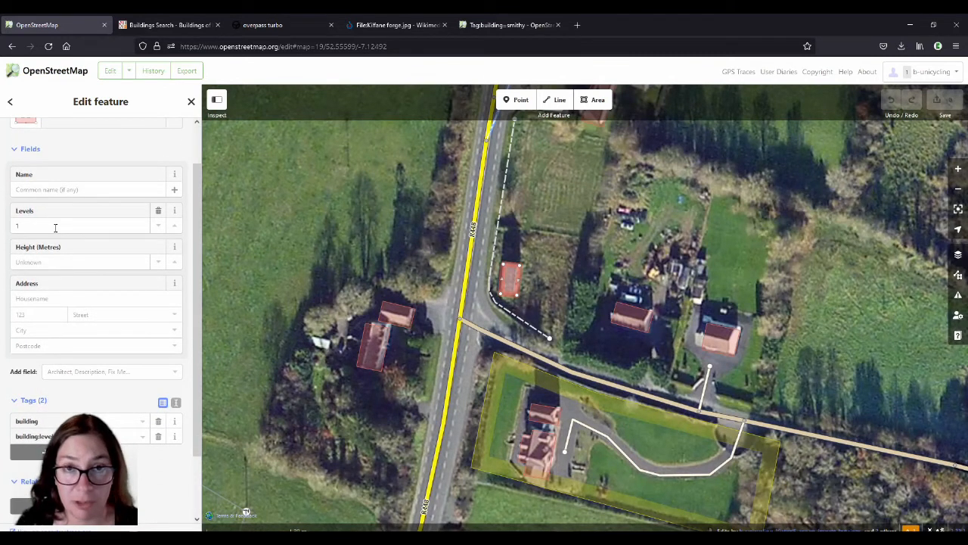
{"action": "scroll", "coordinate": [109, 242], "scroll_direction": "down", "scroll_amount": 2}
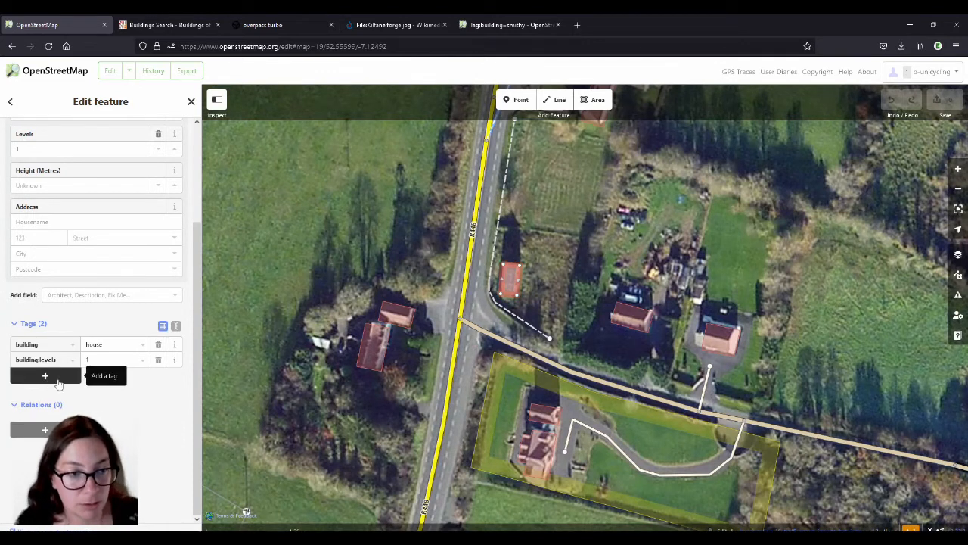
{"action": "left_click", "coordinate": [45, 376]}
{"action": "left_click_drag", "start_coordinate": [113, 343], "coordinate": [79, 343]}
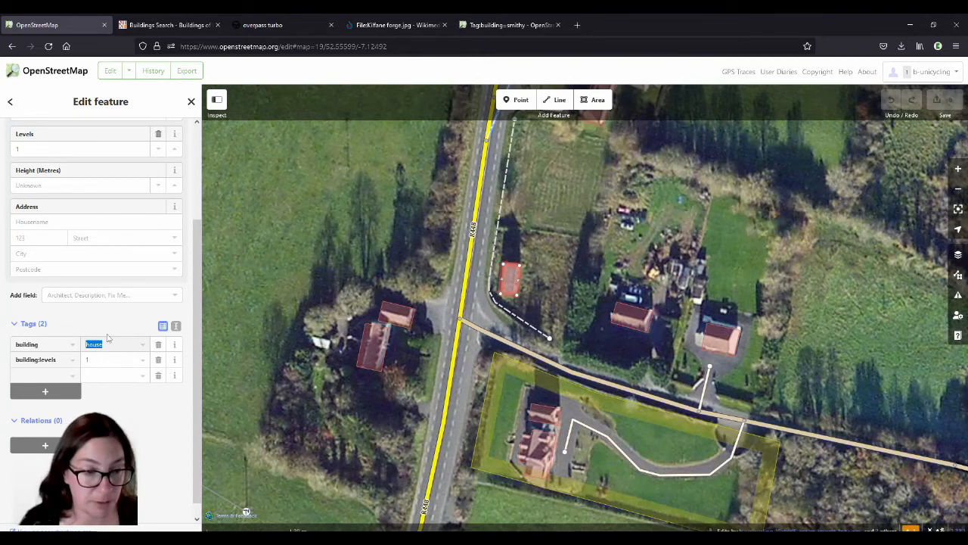
{"action": "type", "text": "s"}
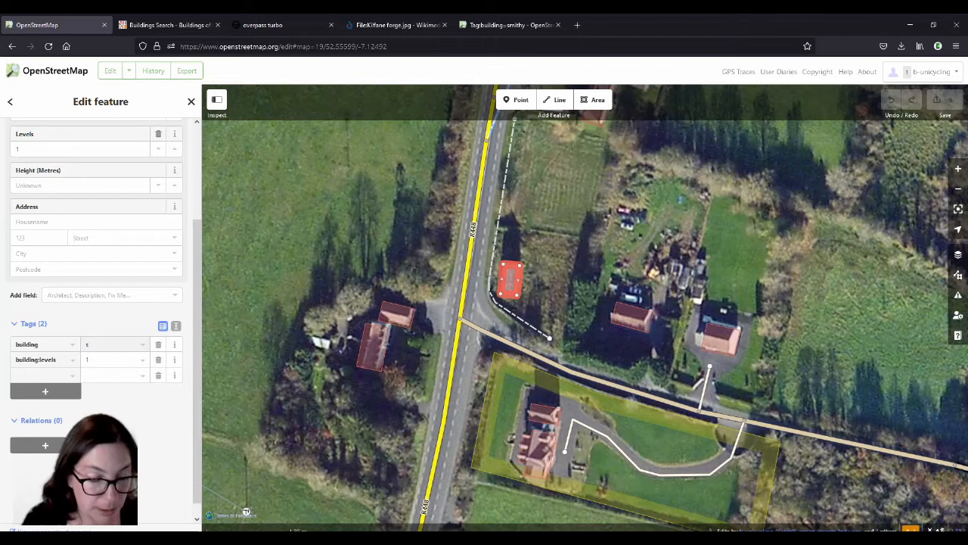
{"action": "type", "text": "mithy"}
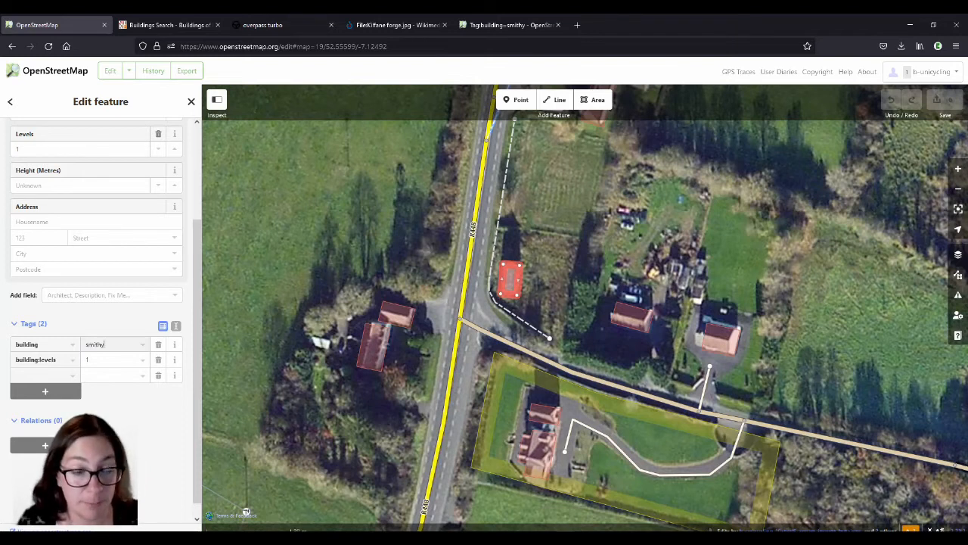
{"action": "left_click", "coordinate": [42, 375]}
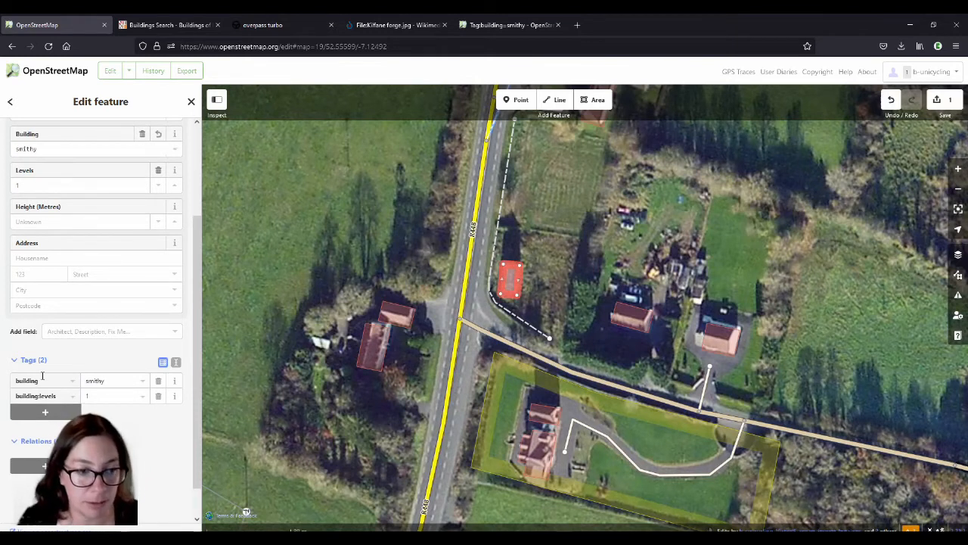
- Add a heritage tag with the value yes to the smithy building
{"action": "left_click", "coordinate": [47, 415]}
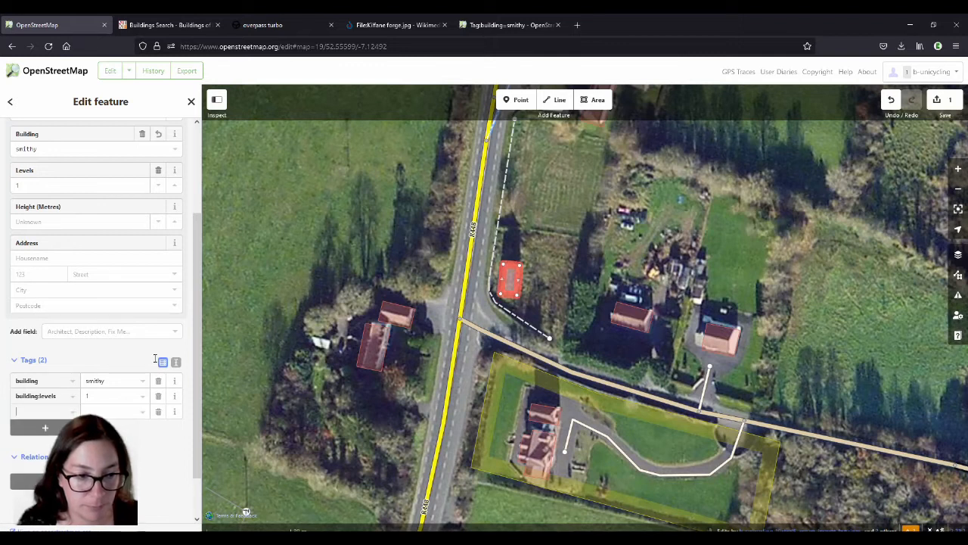
{"action": "type", "text": "her"}
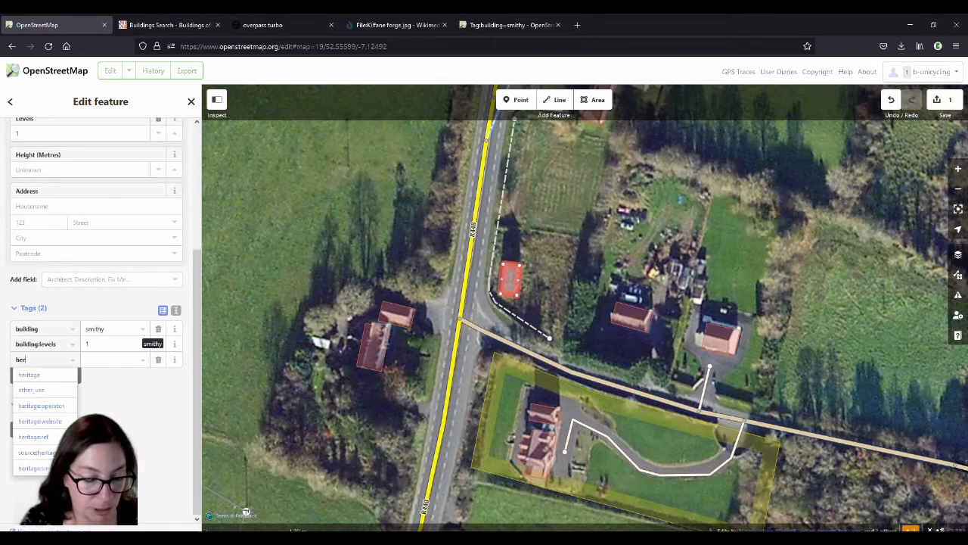
{"action": "type", "text": "itag"}
{"action": "type", "text": "e"}
{"action": "key", "text": "Tab"}
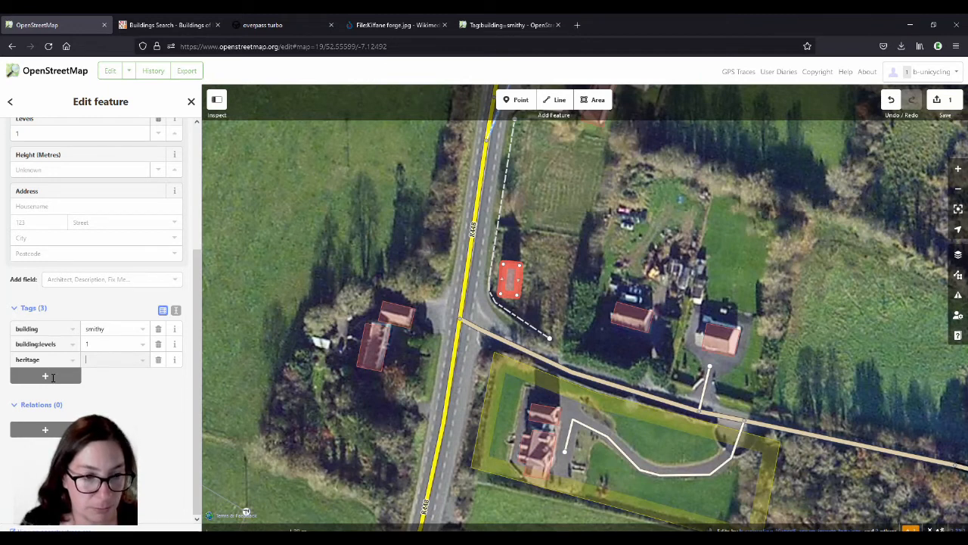
{"action": "type", "text": "yes"}
- Add a ref:IE:niah tag key to the smithy building, leaving its value empty
{"action": "key", "text": "Tab"}
{"action": "type", "text": "ref:"}
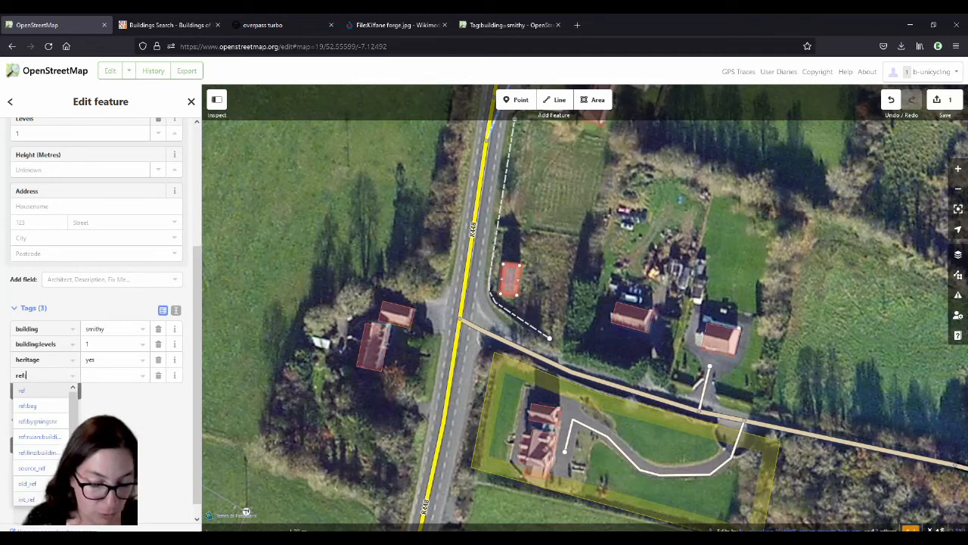
{"action": "type", "text": "IE:nia"}
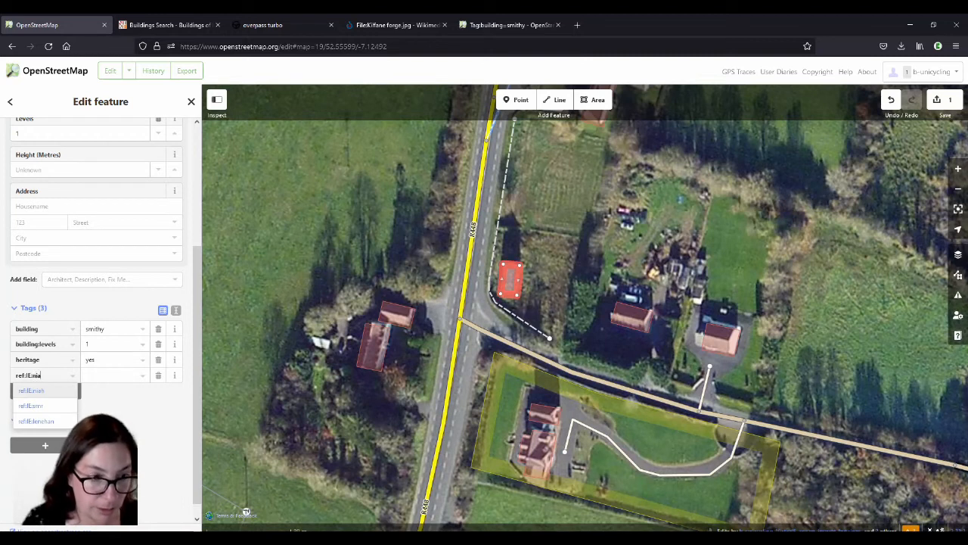
{"action": "key", "text": "Tab"}
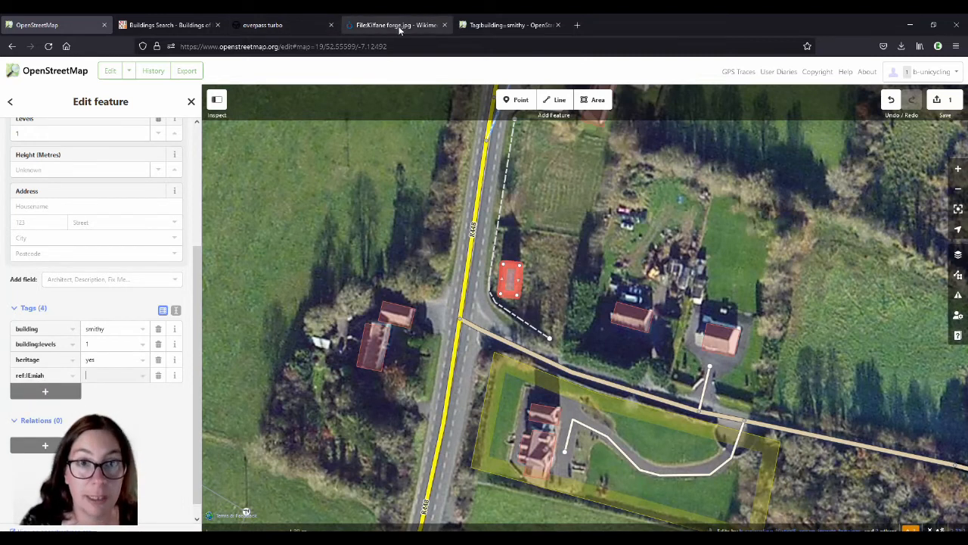
- Copy the Irish National Inventory of Architectural Heritage ID 12402824 from the Kilfane forge Wikimedia Commons page into the smithy's ref:IE:niah tag
{"action": "left_click", "coordinate": [400, 27]}
{"action": "scroll", "coordinate": [696, 339], "scroll_direction": "down", "scroll_amount": 4}
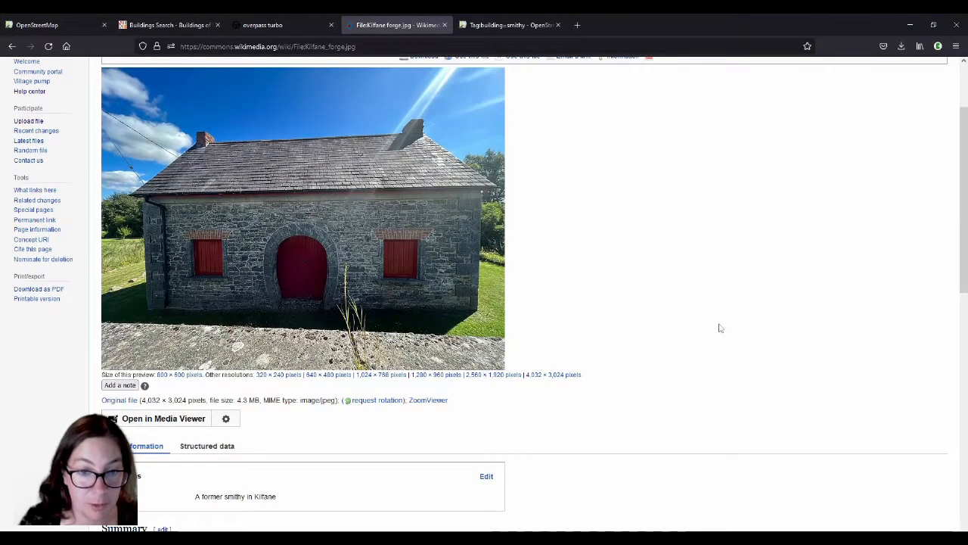
{"action": "left_click", "coordinate": [235, 241]}
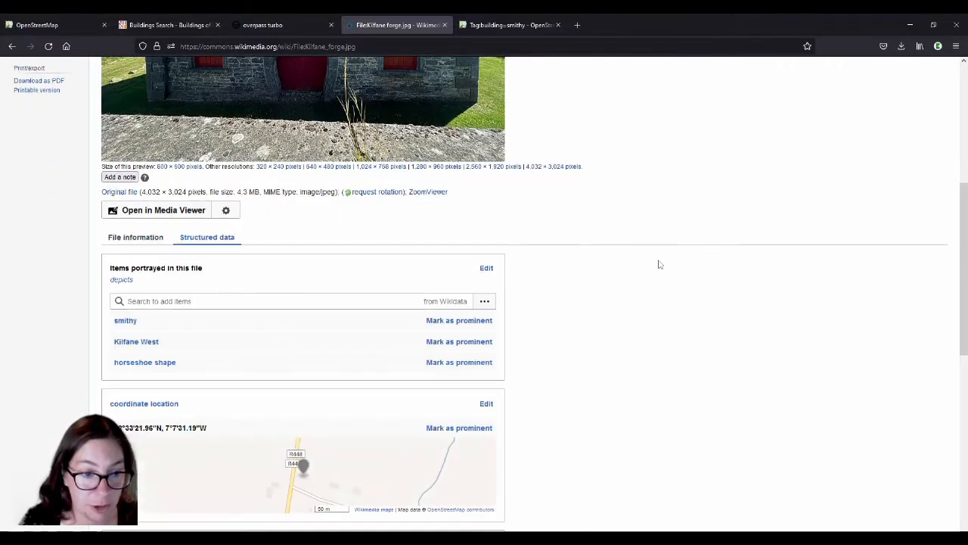
{"action": "scroll", "coordinate": [657, 264], "scroll_direction": "down", "scroll_amount": 6}
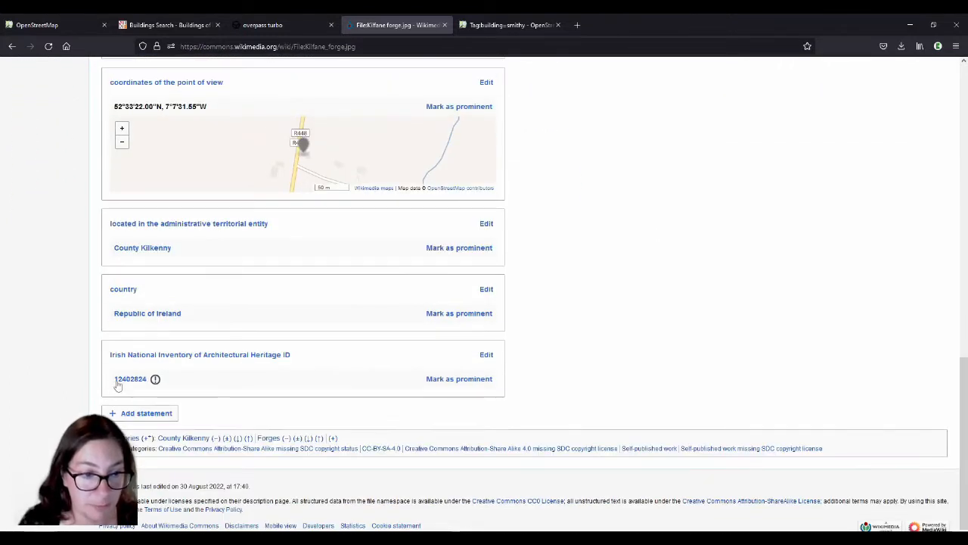
{"action": "left_click_drag", "start_coordinate": [113, 380], "coordinate": [149, 379]}
{"action": "key", "text": "ctrl+c"}
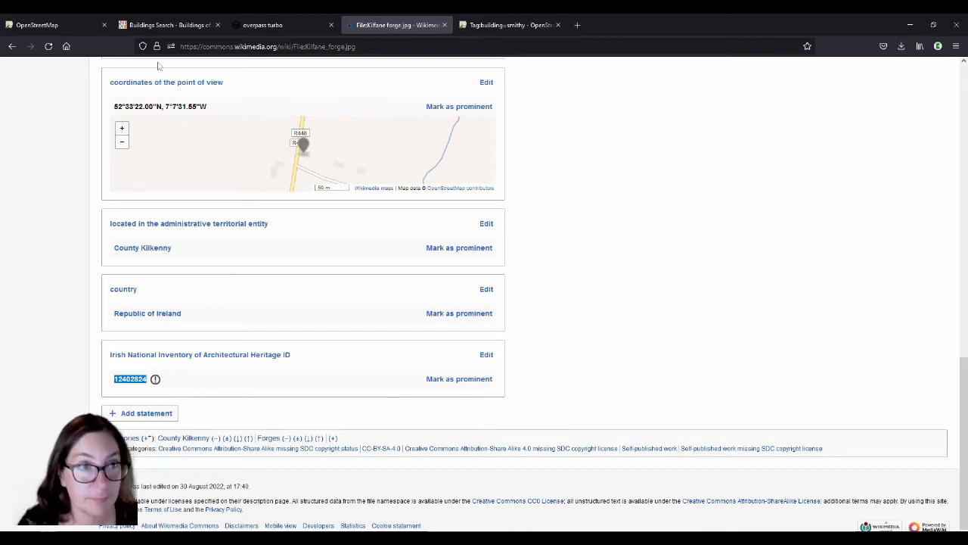
{"action": "left_click", "coordinate": [80, 26]}
{"action": "key", "text": "ctrl+v"}
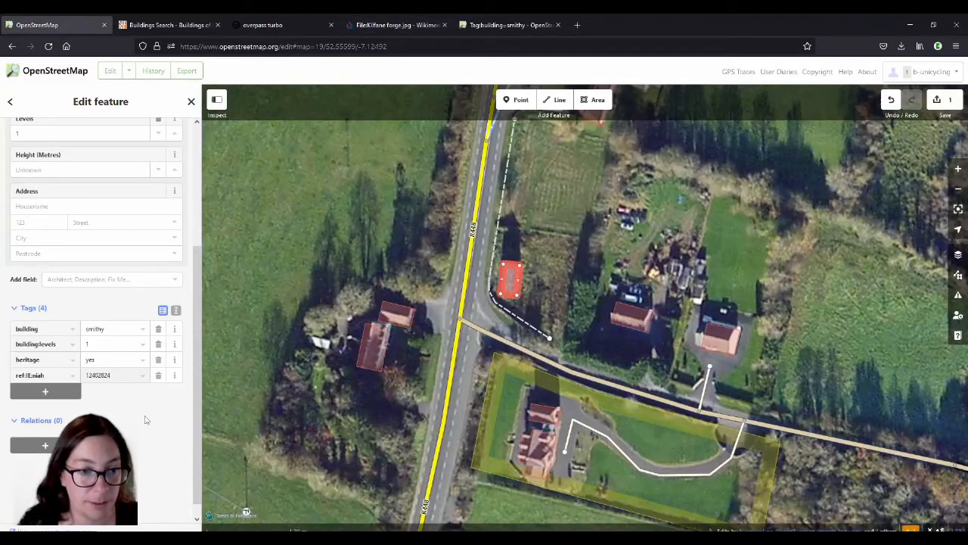
- Add a roof:shape tag with the value gabled to the smithy building
{"action": "left_click", "coordinate": [60, 392]}
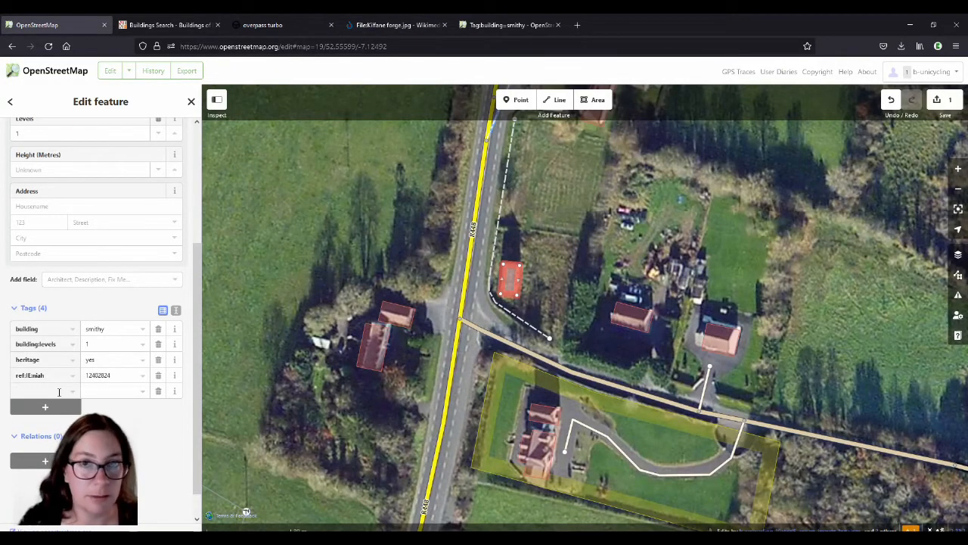
{"action": "type", "text": "roof:shape"}
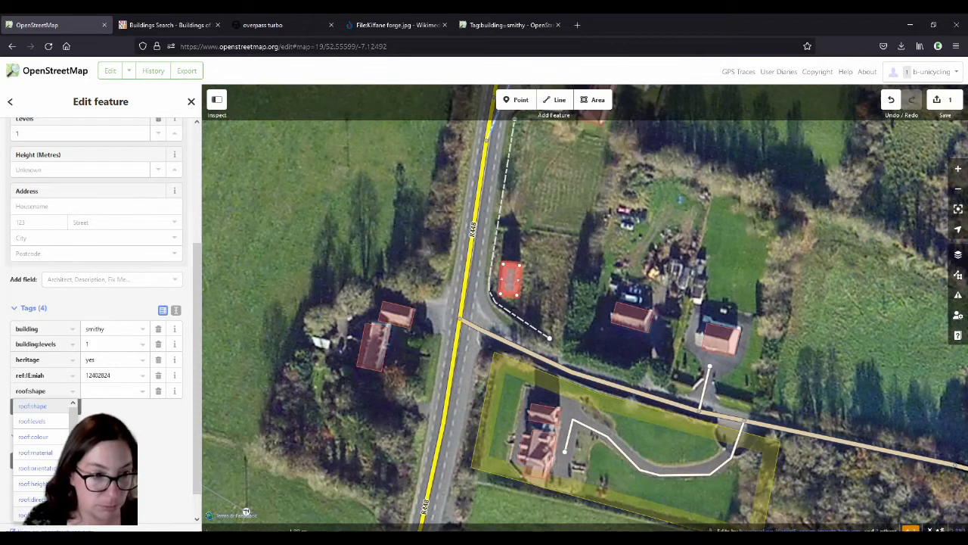
{"action": "key", "text": "Tab"}
{"action": "type", "text": "gable"}
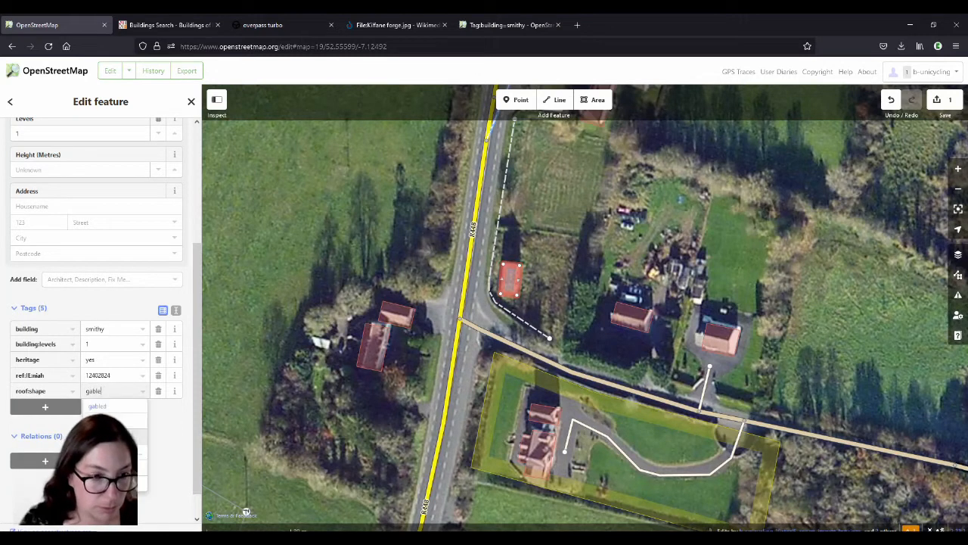
{"action": "type", "text": "d"}
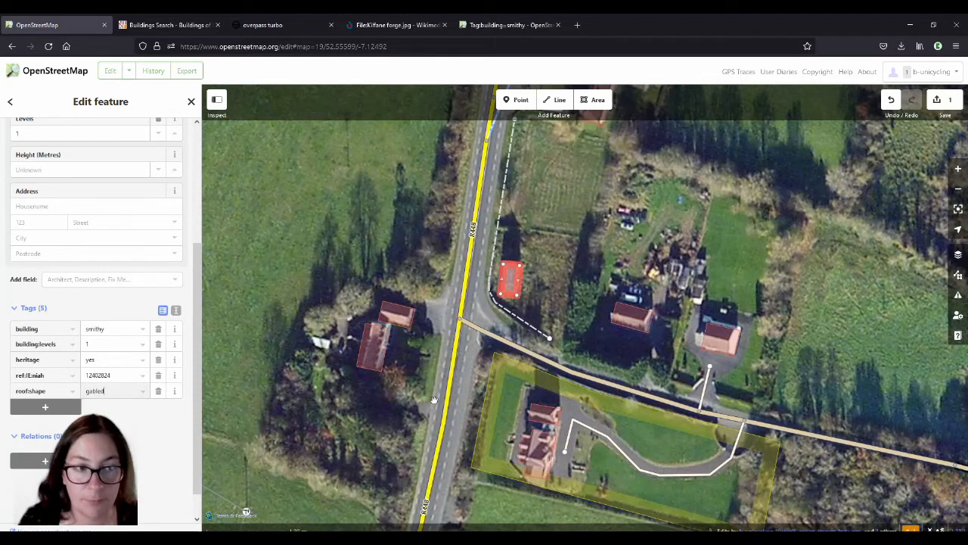
- Add a roof:material tag with the value slate to the smithy building
{"action": "left_click", "coordinate": [579, 242]}
{"action": "left_click_drag", "start_coordinate": [579, 242], "coordinate": [560, 255]}
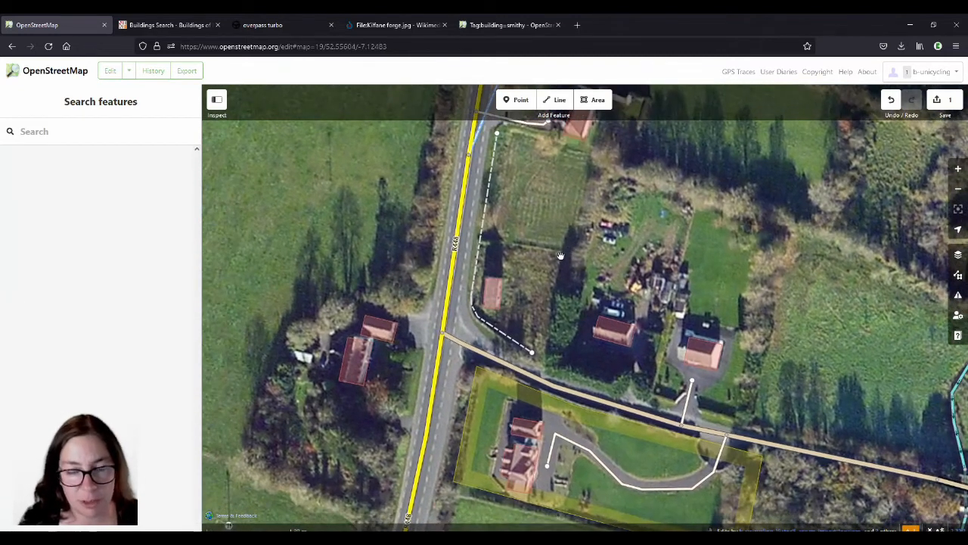
{"action": "left_click", "coordinate": [499, 289]}
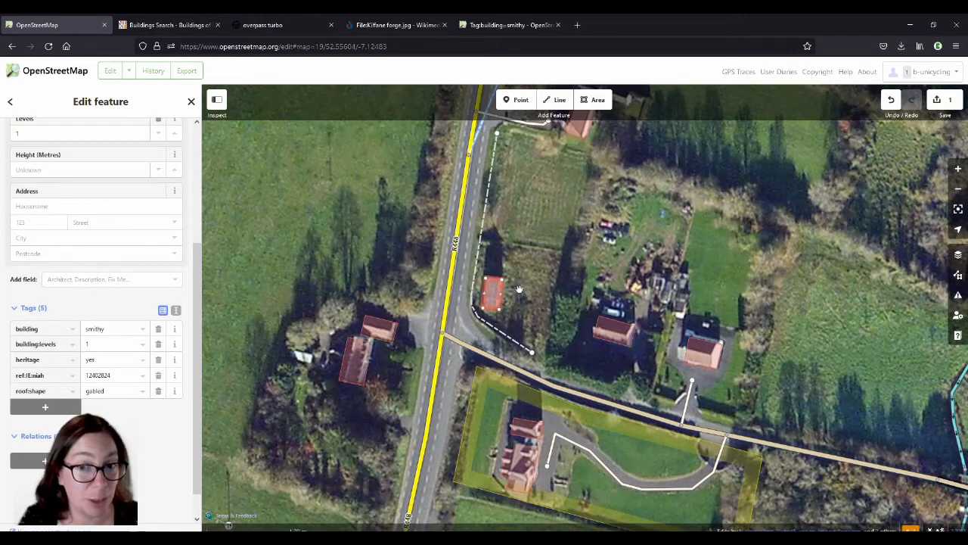
{"action": "scroll", "coordinate": [502, 326], "scroll_direction": "down", "scroll_amount": 1}
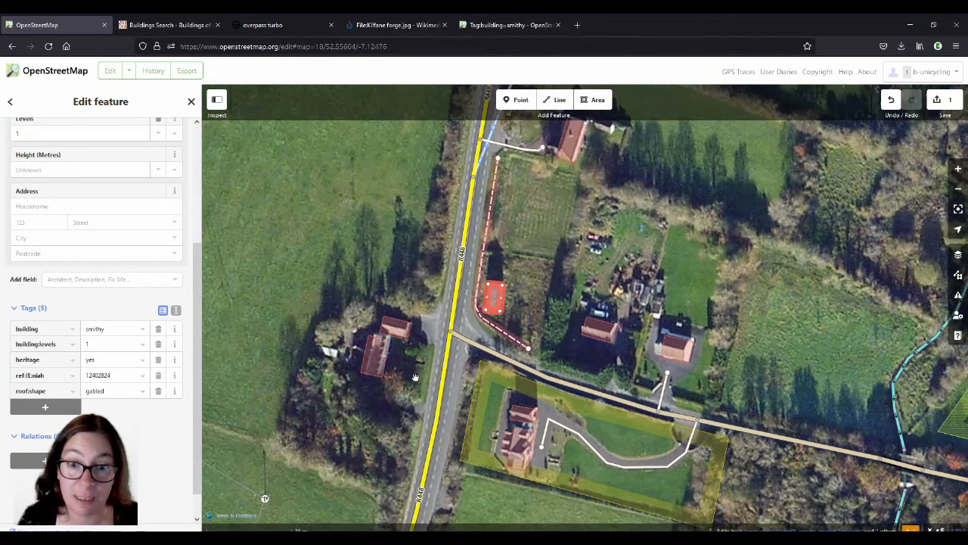
{"action": "scroll", "coordinate": [420, 383], "scroll_direction": "down", "scroll_amount": 1}
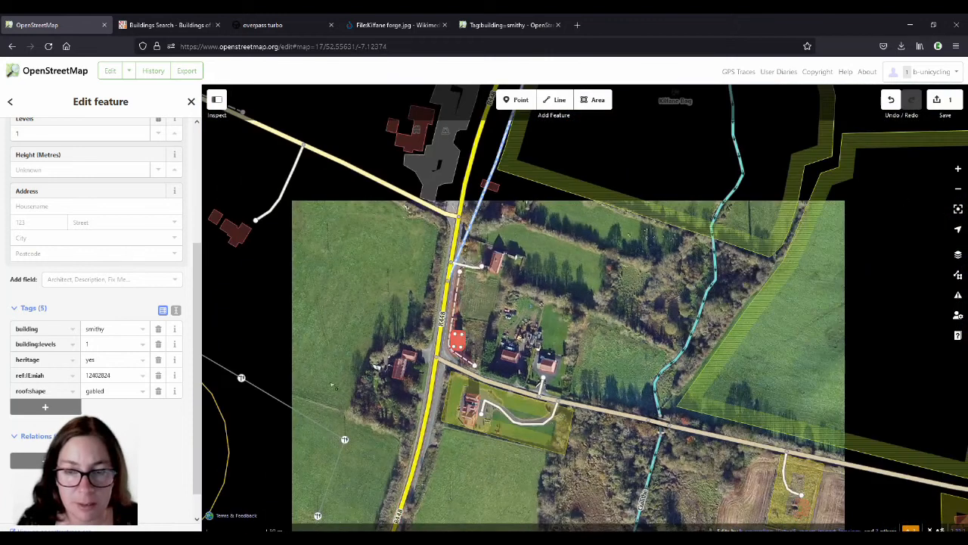
{"action": "left_click", "coordinate": [45, 407]}
{"action": "type", "text": "ro"}
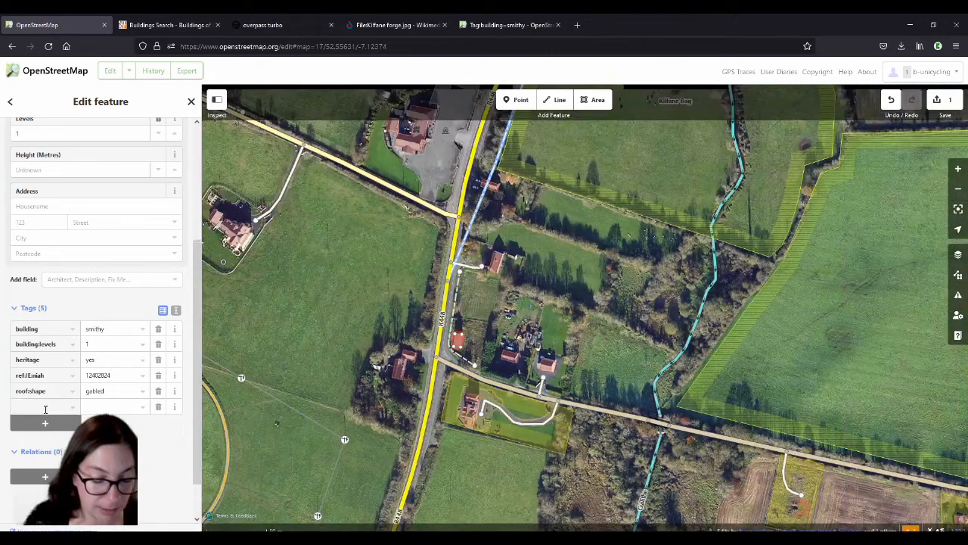
{"action": "type", "text": "of:mater"}
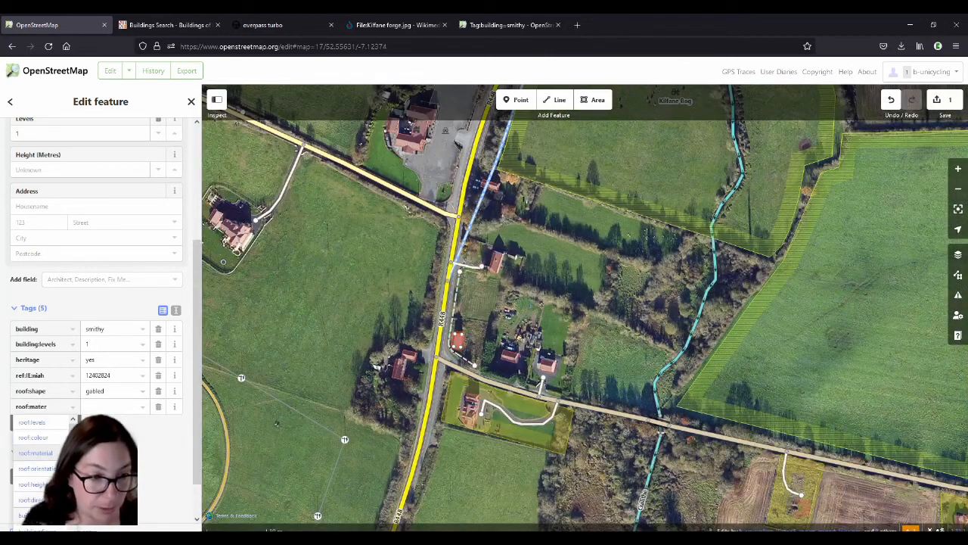
{"action": "key", "text": "Tab"}
{"action": "type", "text": "sl"}
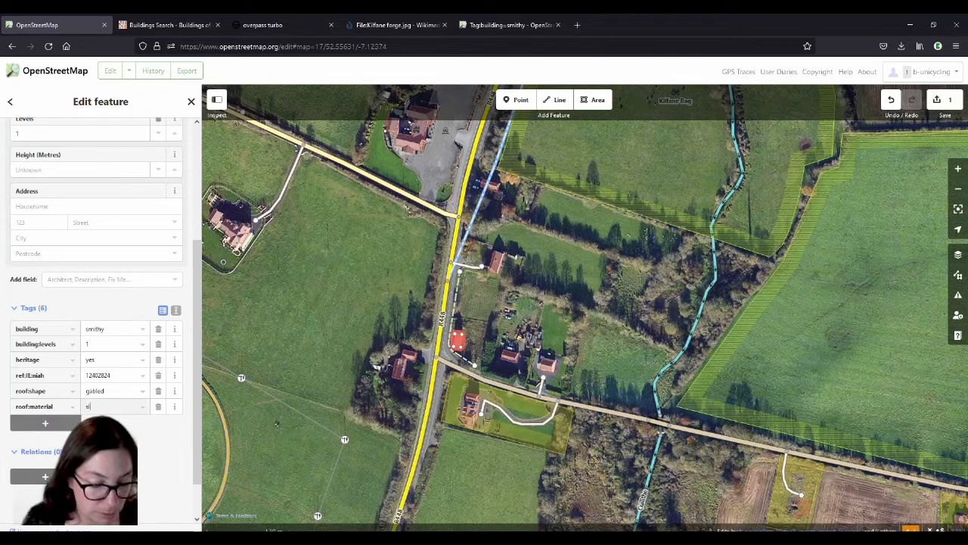
{"action": "type", "text": "ate"}
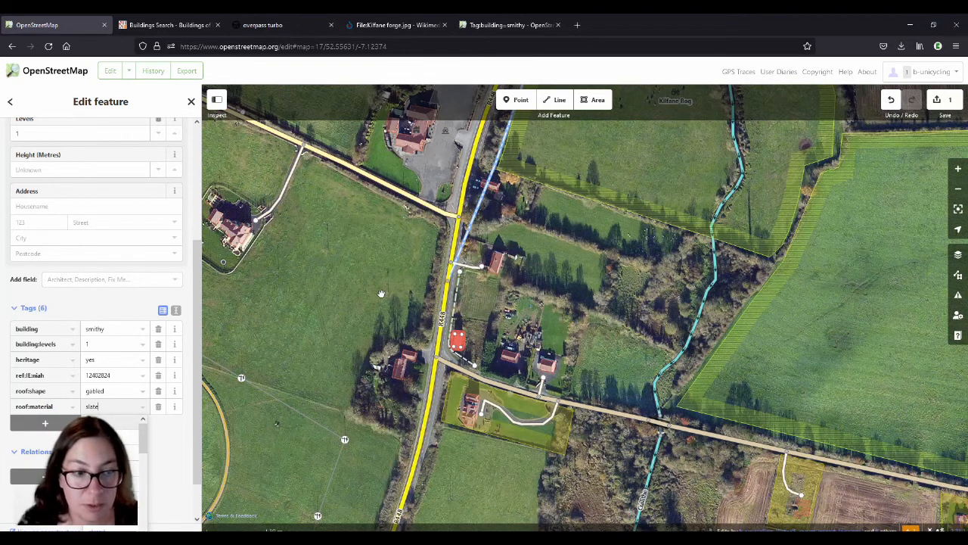
{"action": "left_click", "coordinate": [381, 294]}
{"action": "scroll", "coordinate": [386, 318], "scroll_direction": "down", "scroll_amount": 2}
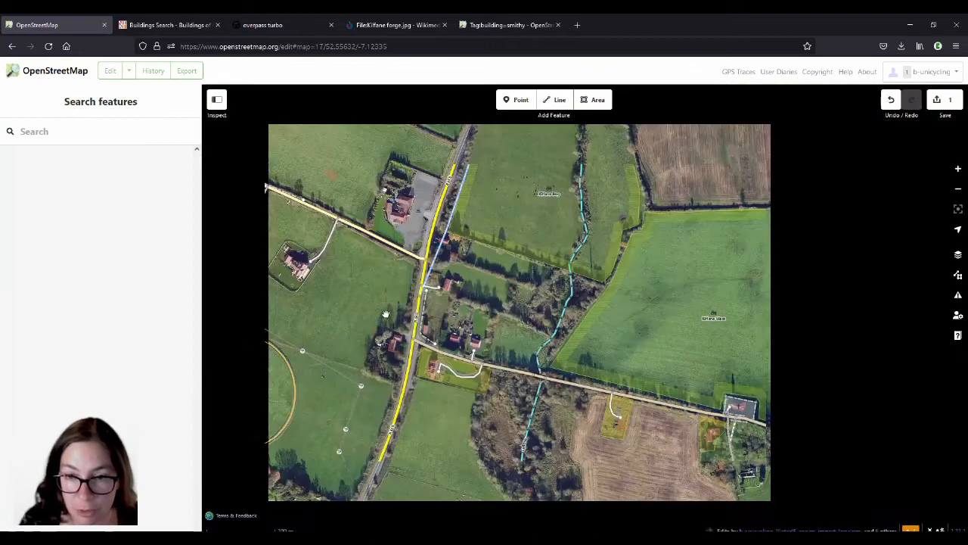
{"action": "left_click", "coordinate": [575, 184]}
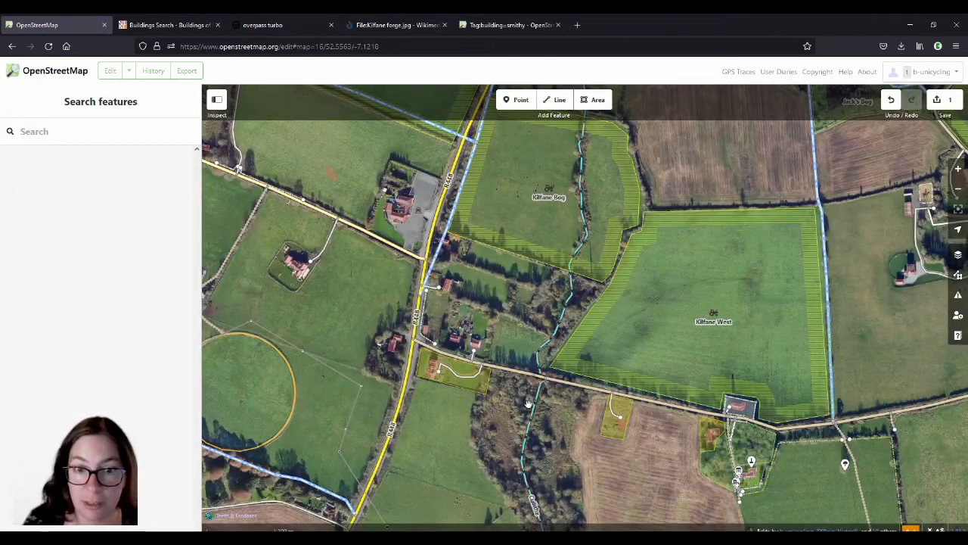
{"action": "scroll", "coordinate": [429, 334], "scroll_direction": "up", "scroll_amount": 2}
{"action": "scroll", "coordinate": [429, 334], "scroll_direction": "up", "scroll_amount": 2}
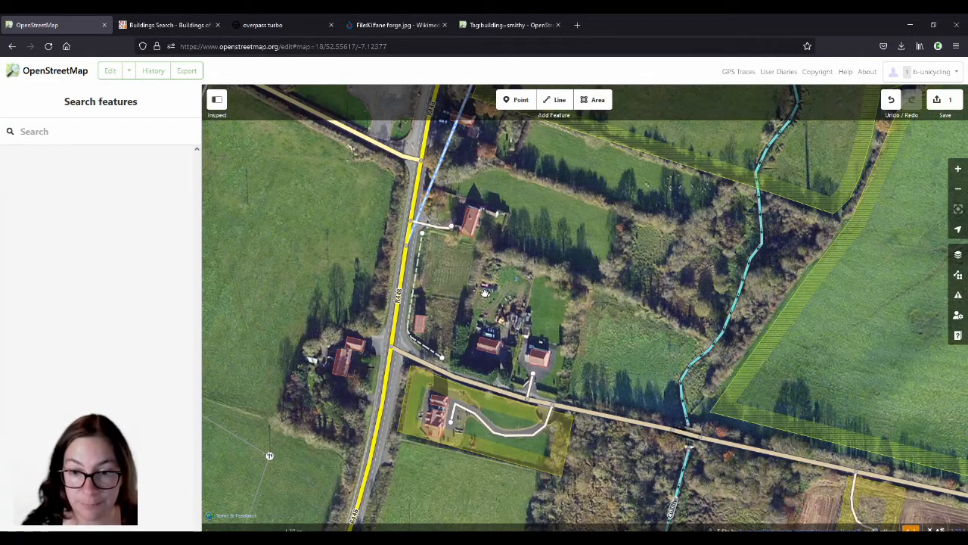
{"action": "mouse_move", "coordinate": [717, 354]}
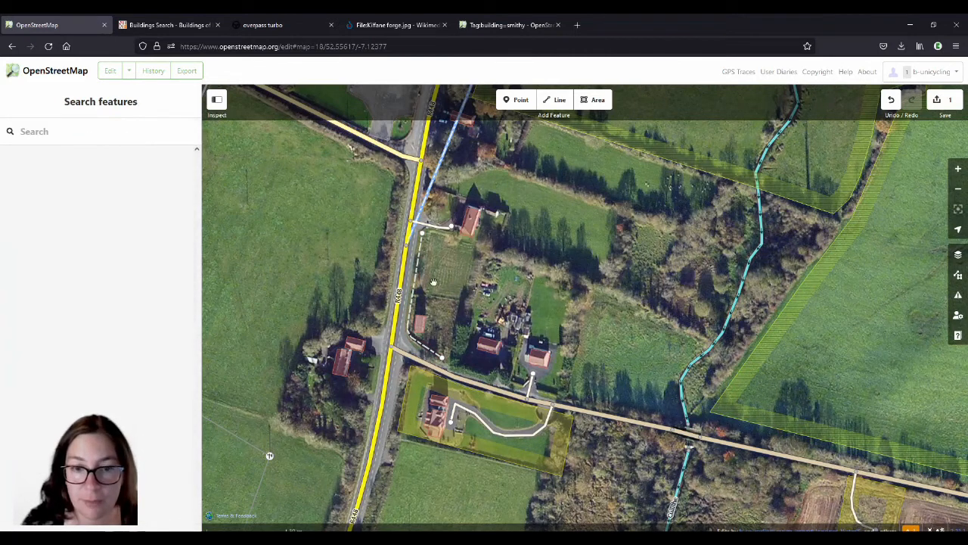
- Reselect the smithy building and copy the title File:Kilfane forge.jpg from its Wikimedia Commons page
{"action": "left_click", "coordinate": [418, 326]}
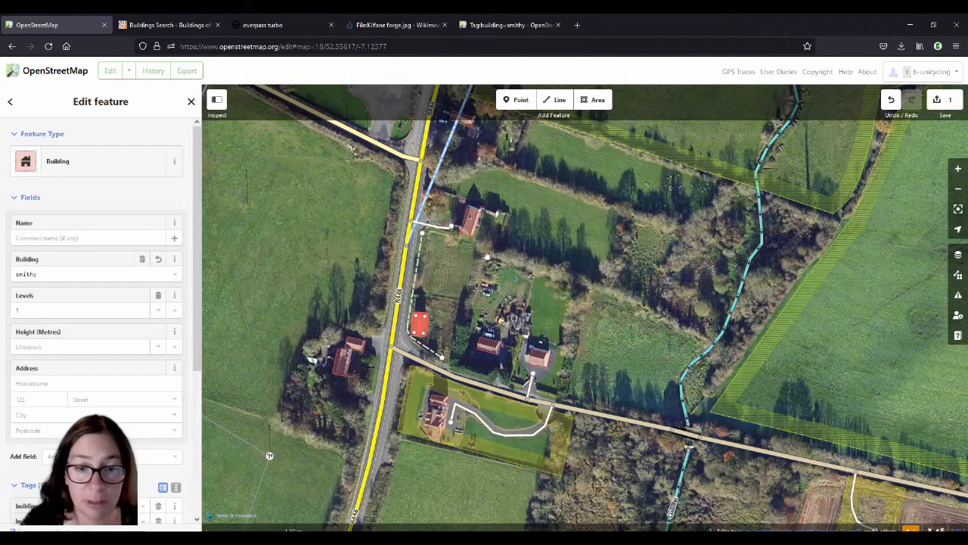
{"action": "left_click", "coordinate": [408, 26]}
{"action": "key", "text": "Home"}
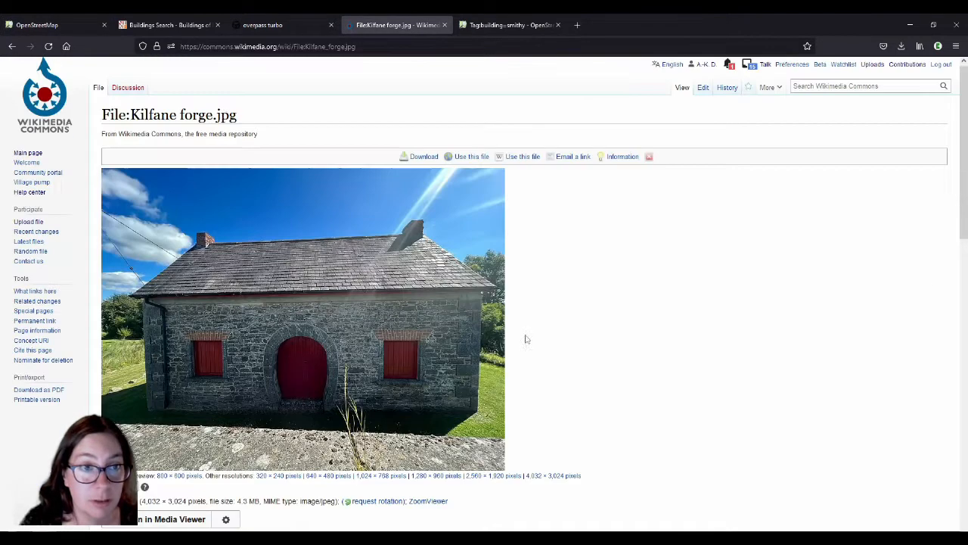
{"action": "left_click_drag", "start_coordinate": [237, 115], "coordinate": [102, 114]}
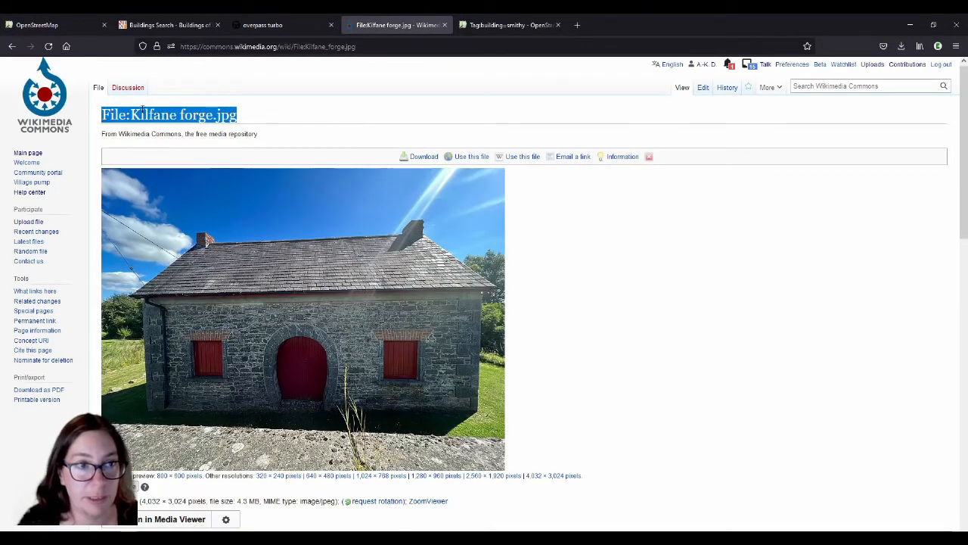
- Return to the OpenStreetMap editor and add a wikimedia_commons tag with the value File:Kilfane forge.jpg to the smithy building
{"action": "left_click", "coordinate": [65, 24]}
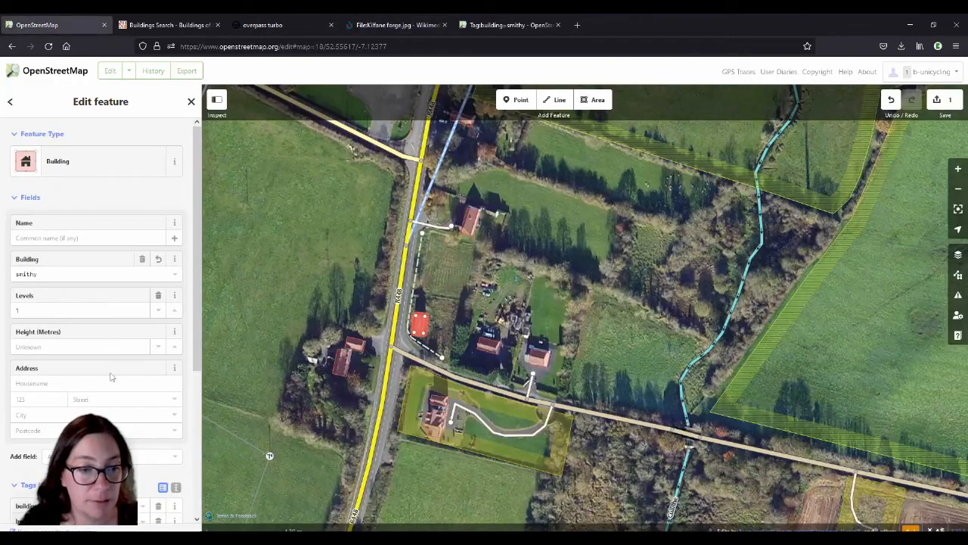
{"action": "scroll", "coordinate": [57, 374], "scroll_direction": "down", "scroll_amount": 5}
{"action": "left_click", "coordinate": [58, 374]}
{"action": "type", "text": "wikico"}
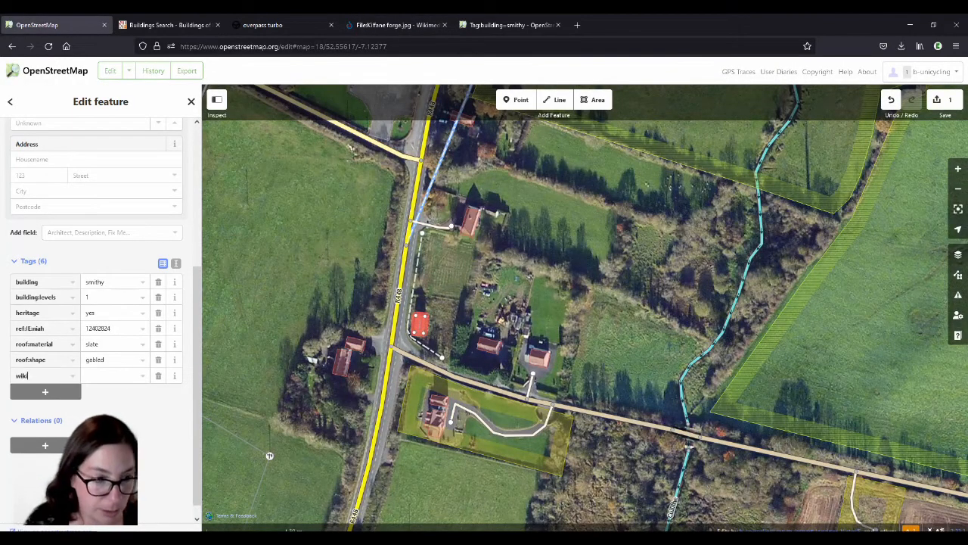
{"action": "key", "text": "BackSpace"}
{"action": "type", "text": "me"}
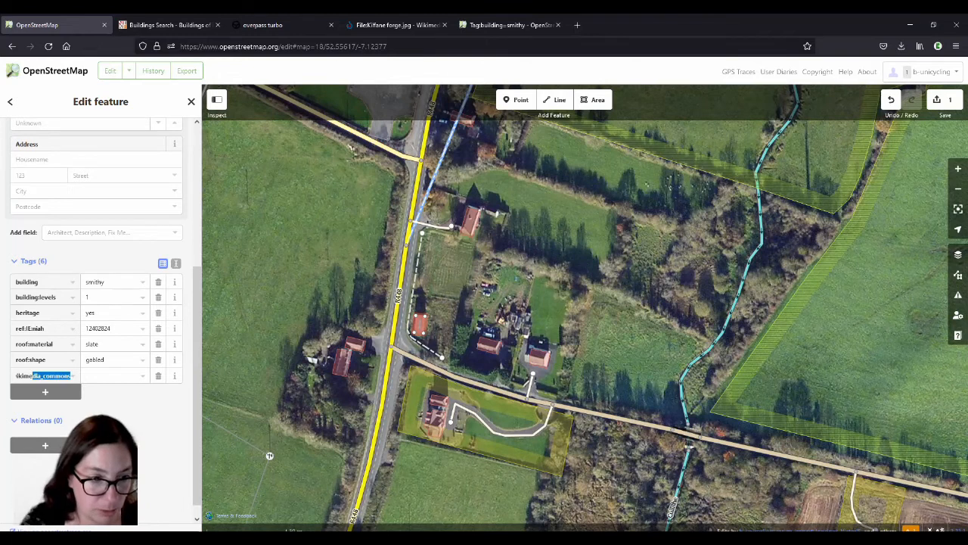
{"action": "key", "text": "Tab"}
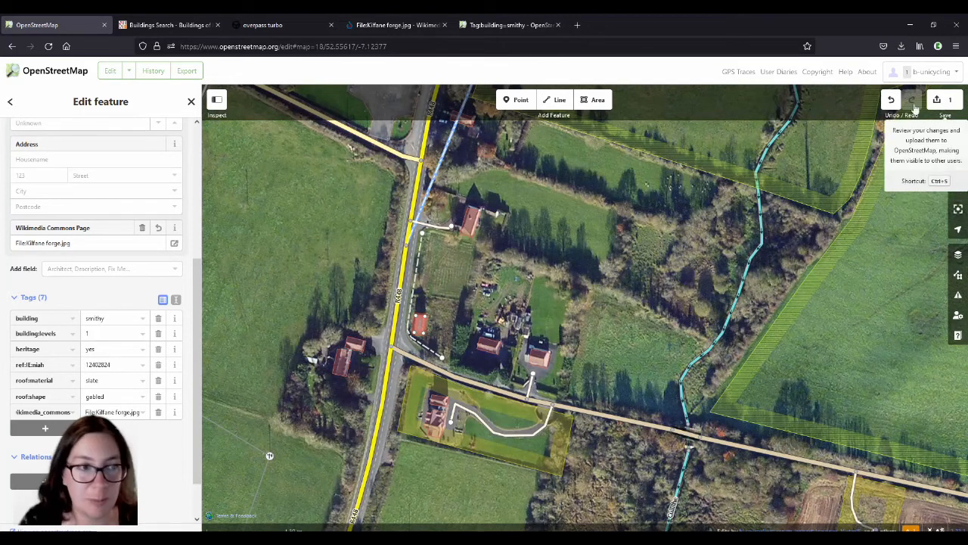
{"action": "left_click", "coordinate": [942, 100]}
{"action": "type", "text": "added smithy tags etc"}
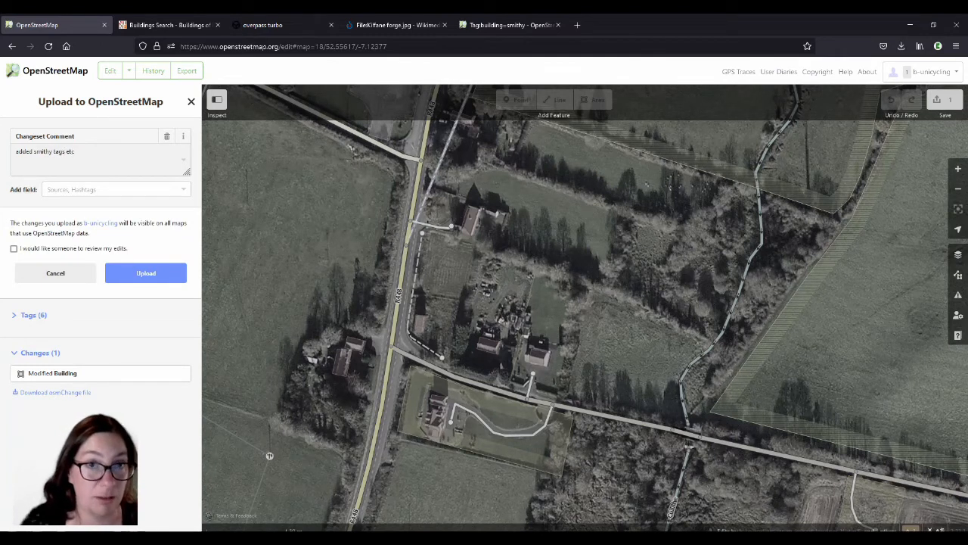
{"action": "left_click", "coordinate": [80, 192]}
{"action": "left_click", "coordinate": [80, 205]}
{"action": "left_click", "coordinate": [43, 212]}
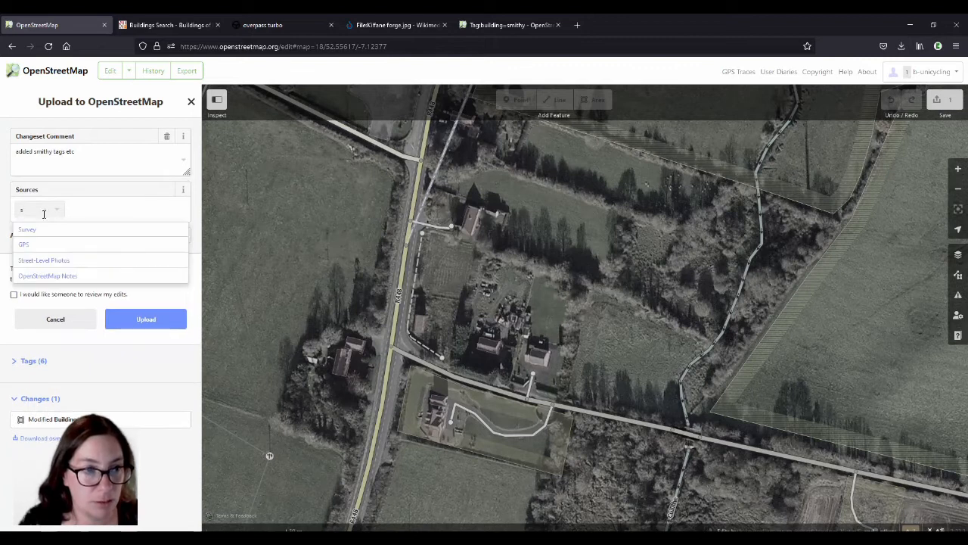
{"action": "left_click", "coordinate": [44, 229]}
{"action": "left_click", "coordinate": [65, 326]}
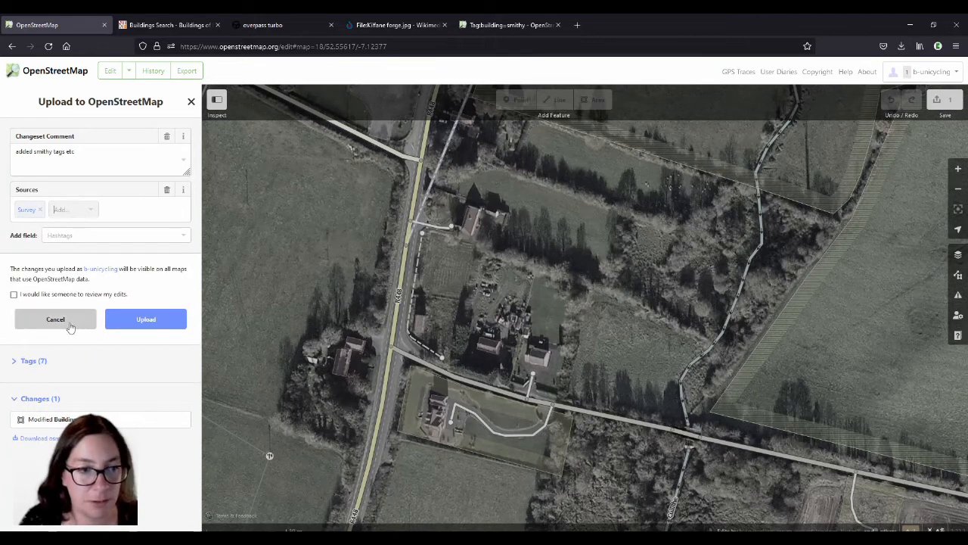
- Add a survey_date tag with the value 2022-08-30 to the smithy building
{"action": "scroll", "coordinate": [23, 378], "scroll_direction": "down", "scroll_amount": 5}
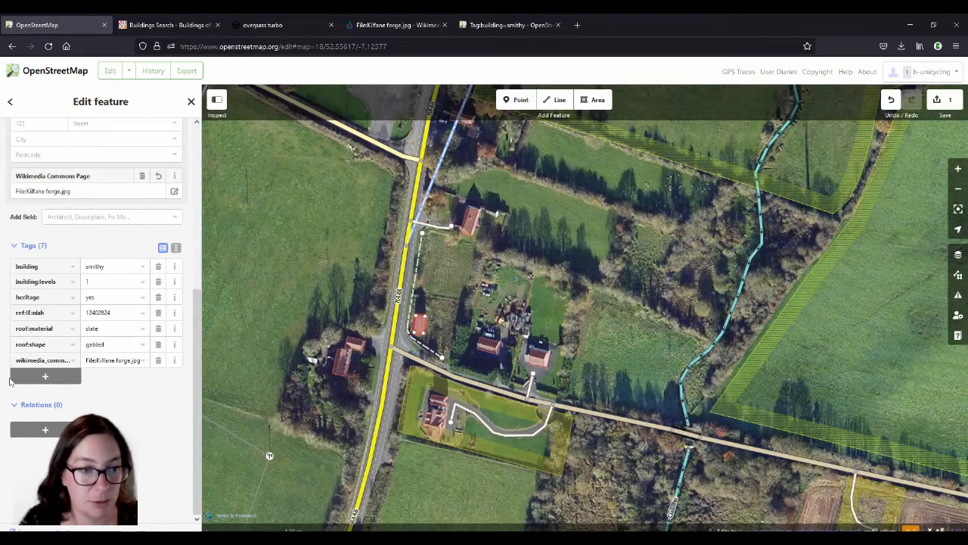
{"action": "left_click", "coordinate": [18, 376]}
{"action": "type", "text": "survey"}
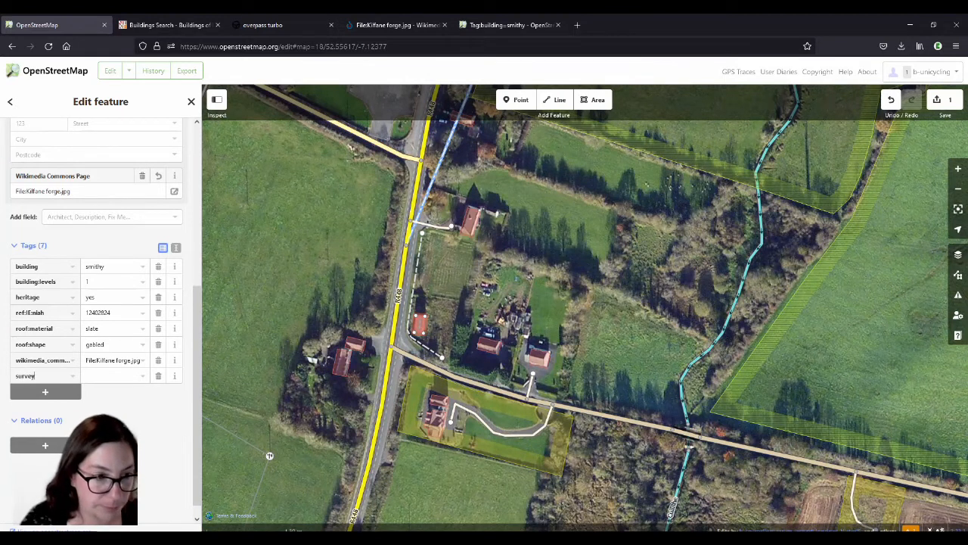
{"action": "left_click", "coordinate": [50, 405]}
{"action": "left_click", "coordinate": [115, 380]}
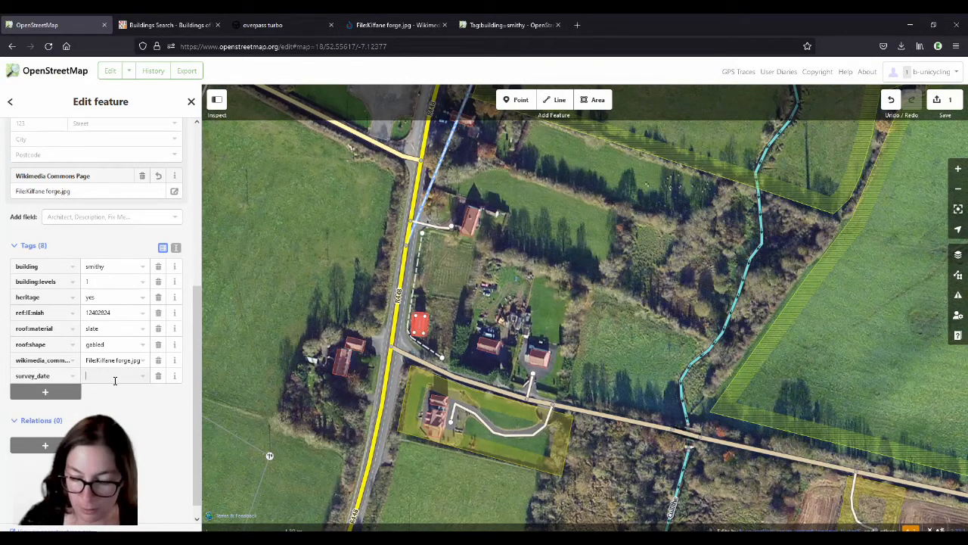
{"action": "type", "text": "2022-08"}
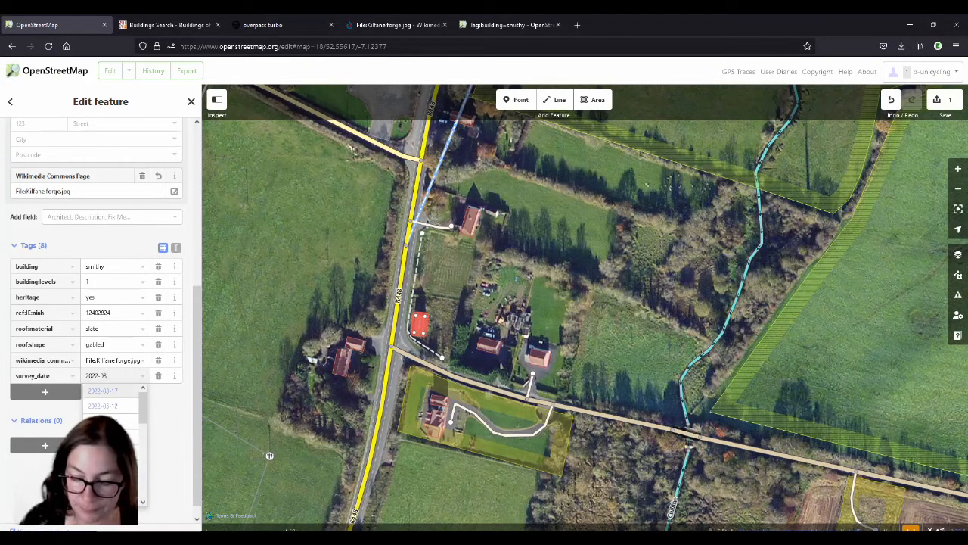
{"action": "type", "text": "-30"}
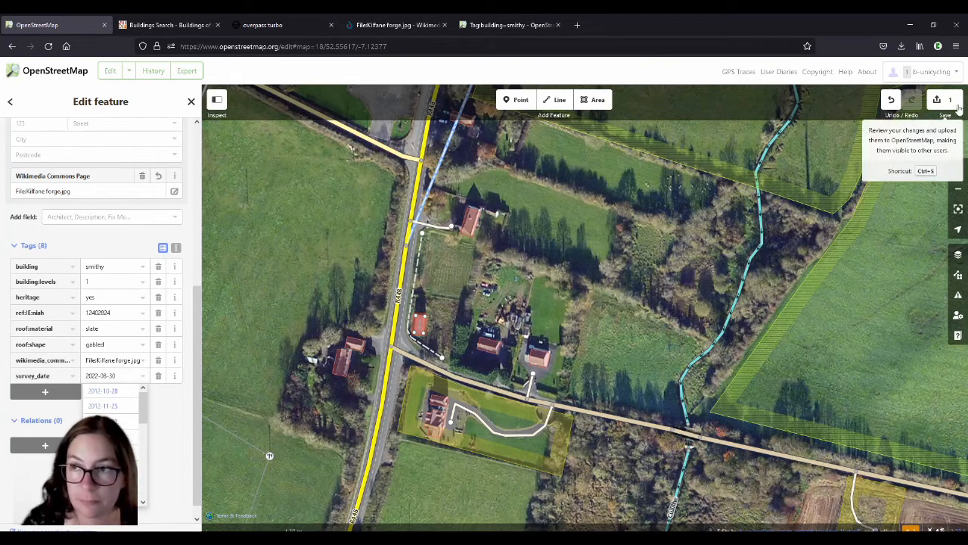
- Add Street-Level Photos to the changeset sources and upload the smithy changes
{"action": "left_click", "coordinate": [958, 107]}
{"action": "left_click", "coordinate": [70, 209]}
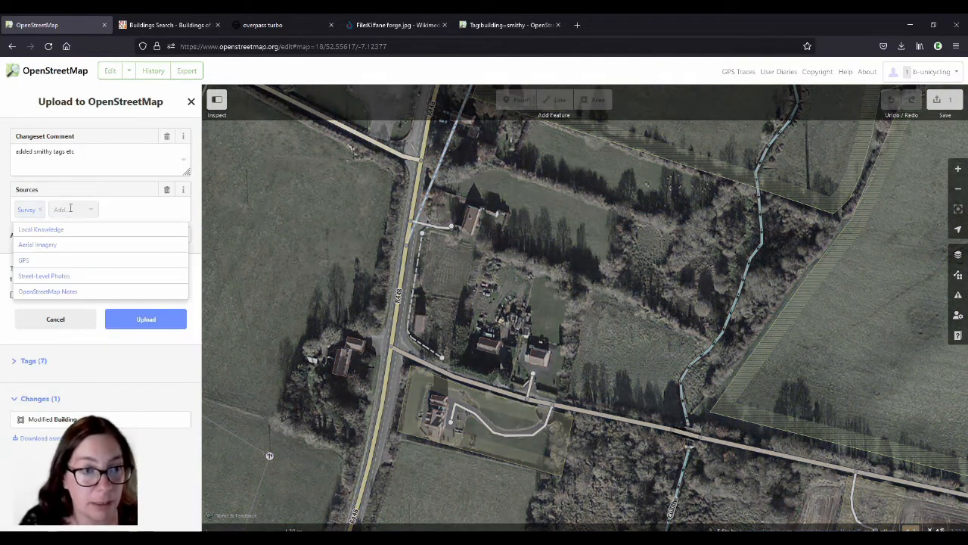
{"action": "left_click", "coordinate": [75, 276]}
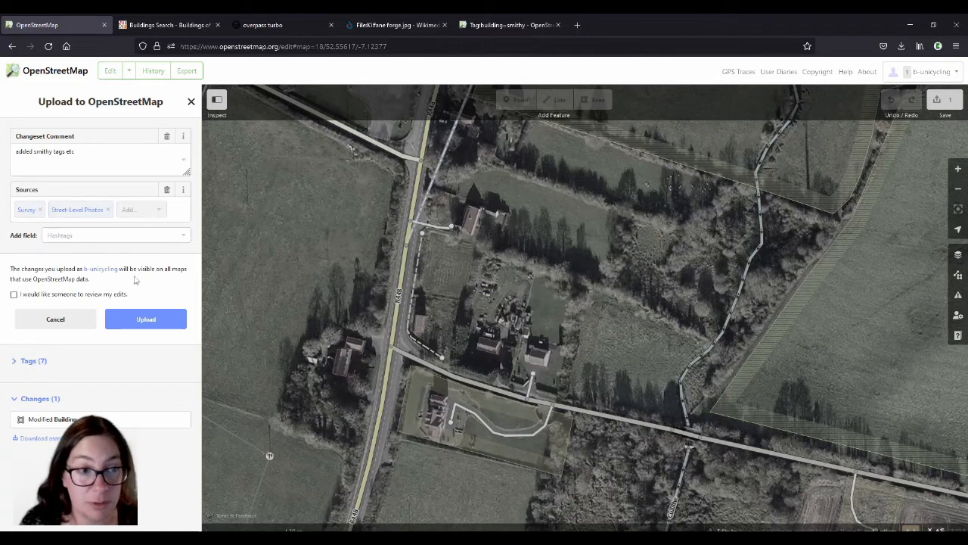
{"action": "left_click", "coordinate": [151, 326]}
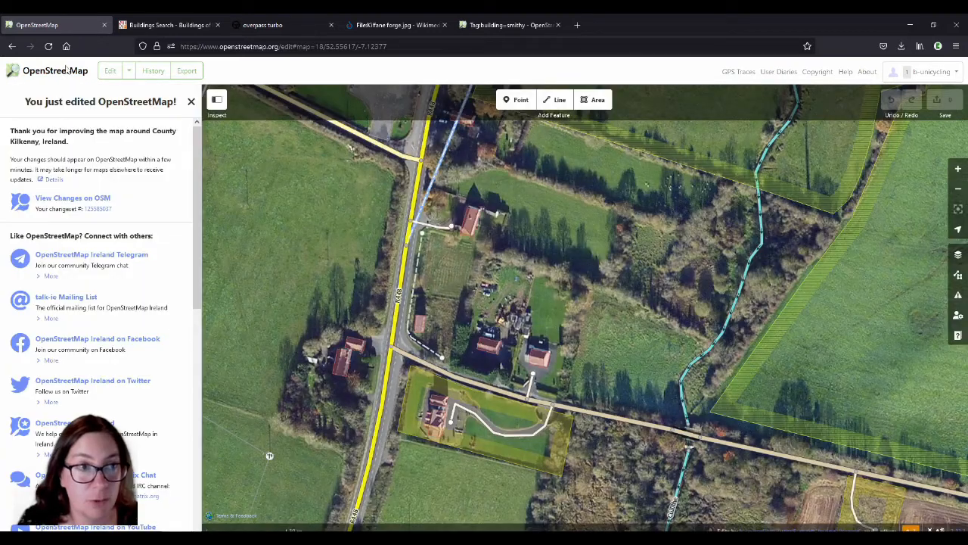
- Leave the editor for the standard map view and search for the village of Killeigh
{"action": "left_click", "coordinate": [68, 78]}
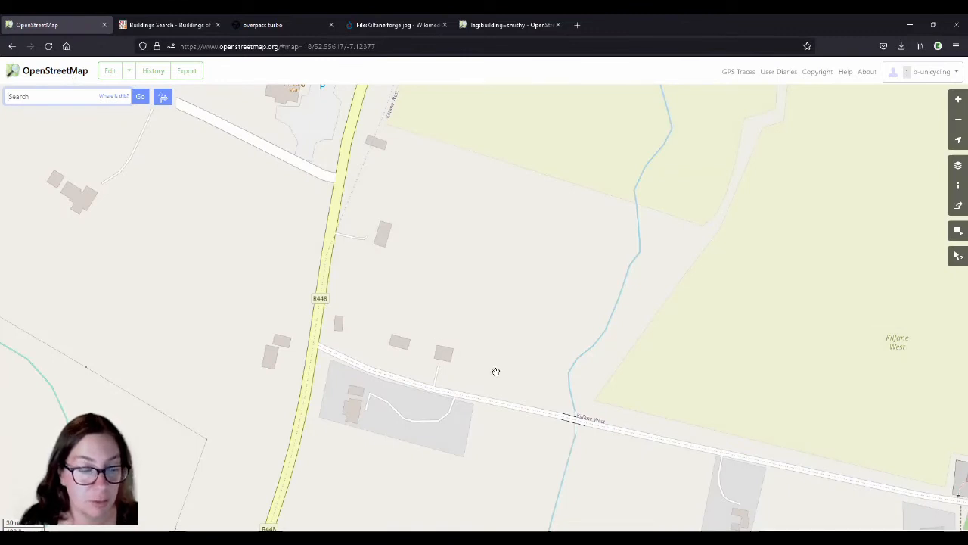
{"action": "scroll", "coordinate": [452, 380], "scroll_direction": "down", "scroll_amount": 2}
{"action": "left_click", "coordinate": [46, 96]}
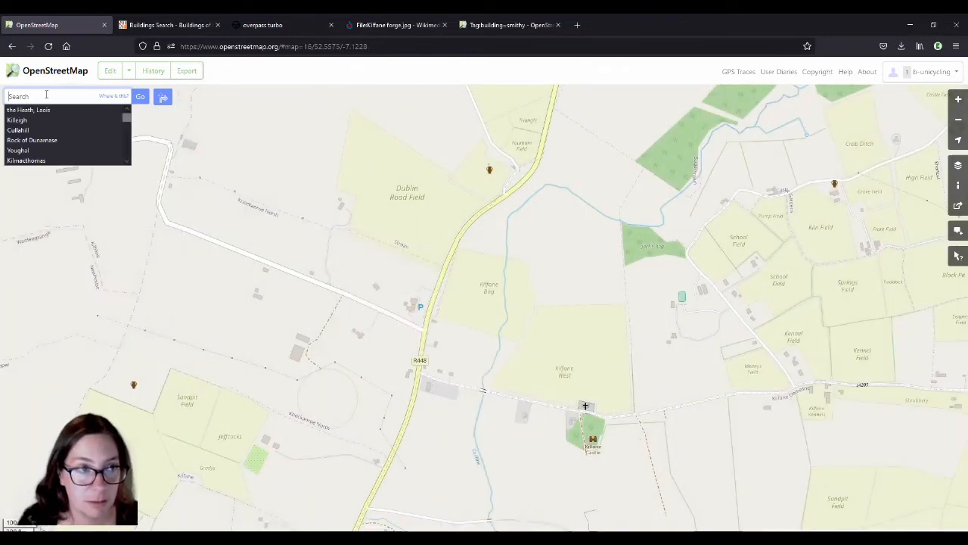
{"action": "type", "text": "Killeagh"}
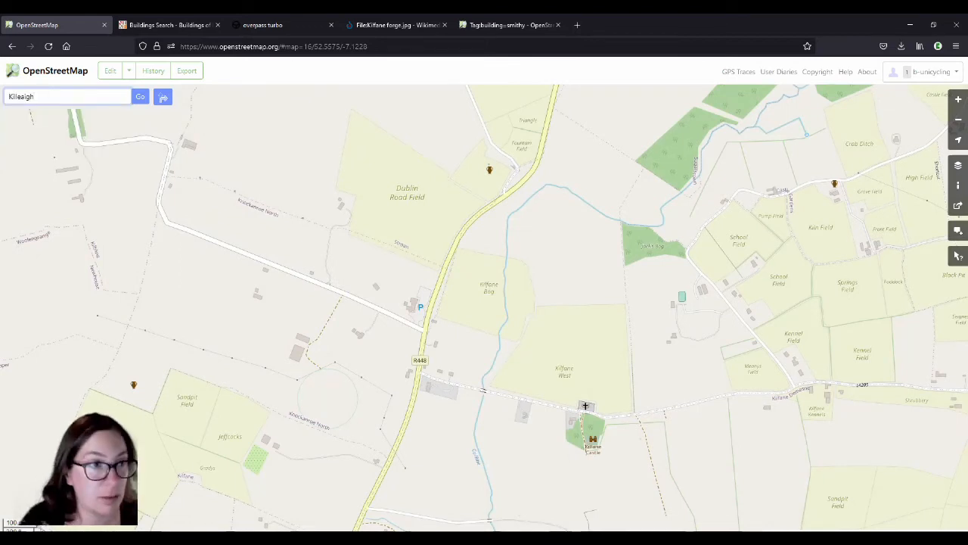
{"action": "left_click", "coordinate": [46, 96]}
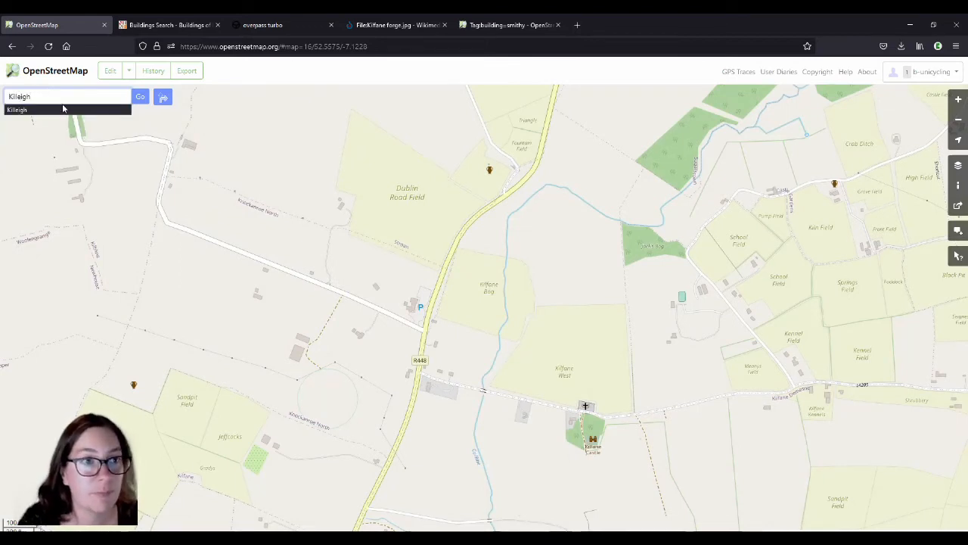
{"action": "left_click", "coordinate": [140, 96]}
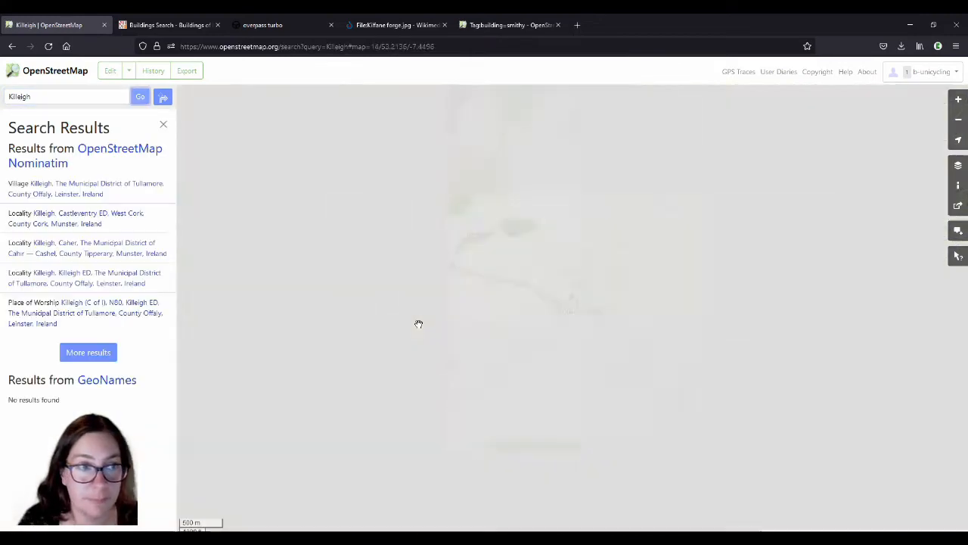
- Examine the buildings along the N80 in Killeigh, focusing on the row facing the village green
{"action": "scroll", "coordinate": [584, 308], "scroll_direction": "up", "scroll_amount": 1}
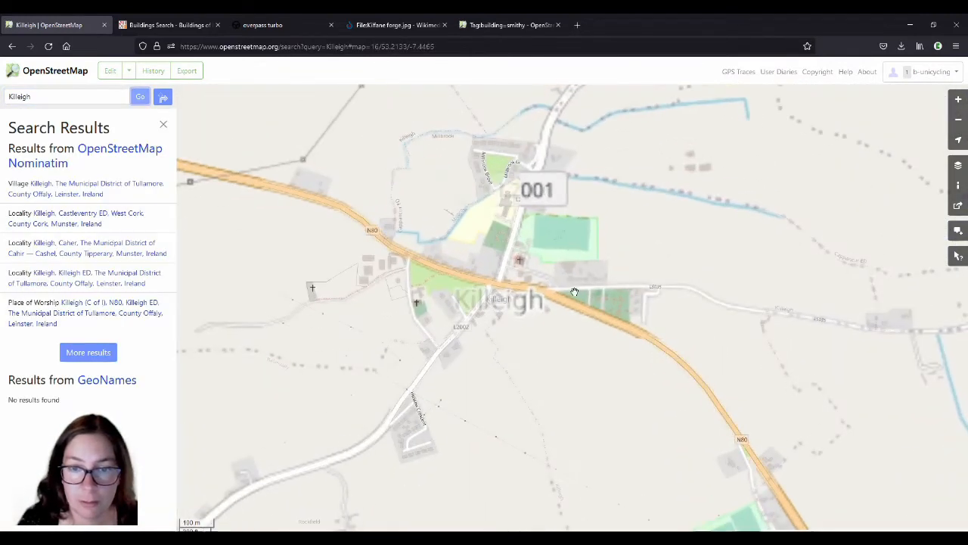
{"action": "scroll", "coordinate": [448, 258], "scroll_direction": "up", "scroll_amount": 2}
{"action": "scroll", "coordinate": [359, 269], "scroll_direction": "up", "scroll_amount": 1}
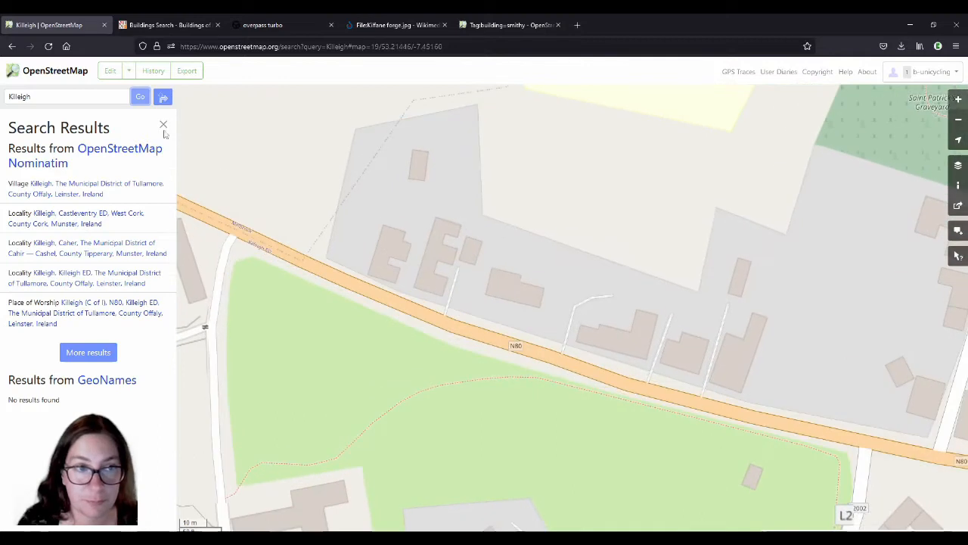
{"action": "left_click", "coordinate": [164, 125]}
{"action": "left_click_drag", "start_coordinate": [287, 269], "coordinate": [466, 298]}
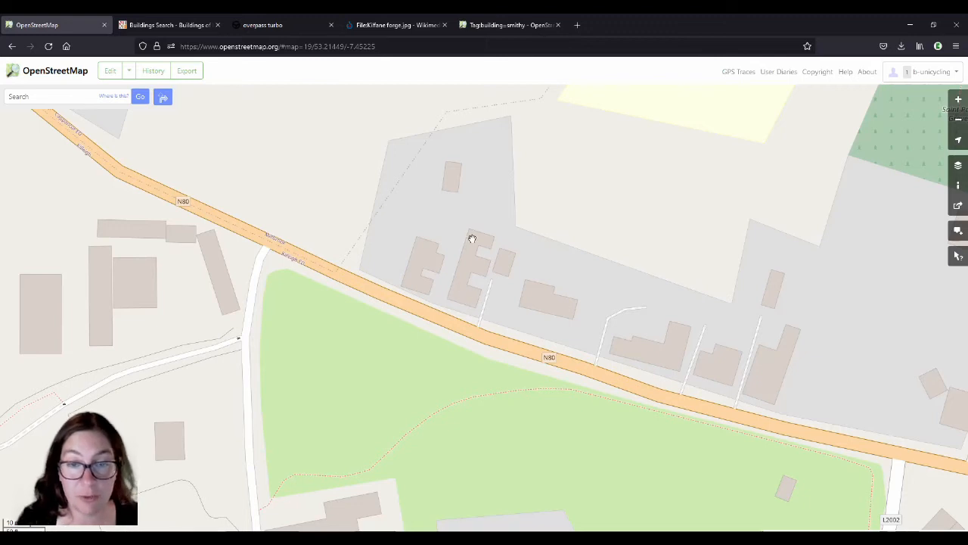
{"action": "scroll", "coordinate": [457, 311], "scroll_direction": "down", "scroll_amount": 2}
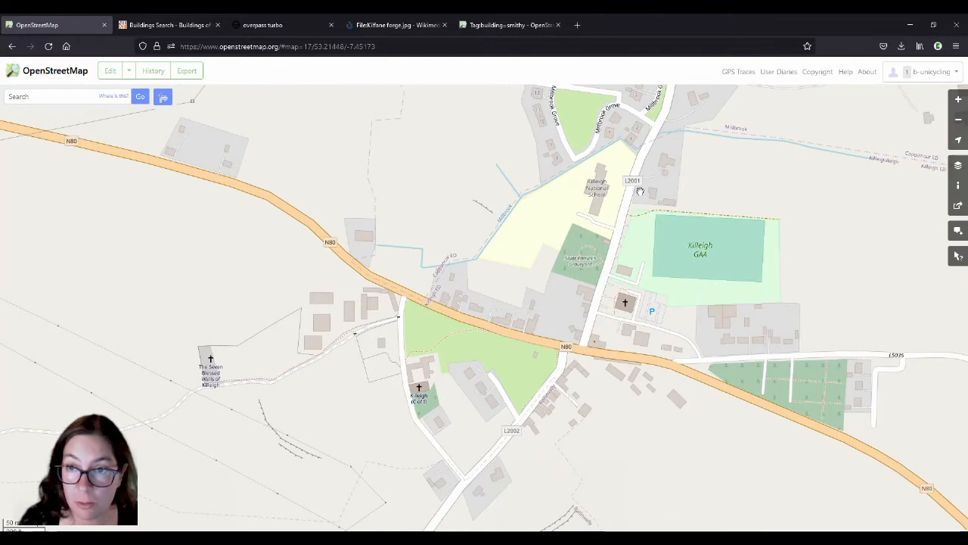
{"action": "left_click_drag", "start_coordinate": [653, 170], "coordinate": [447, 268]}
{"action": "scroll", "coordinate": [447, 268], "scroll_direction": "up", "scroll_amount": 1}
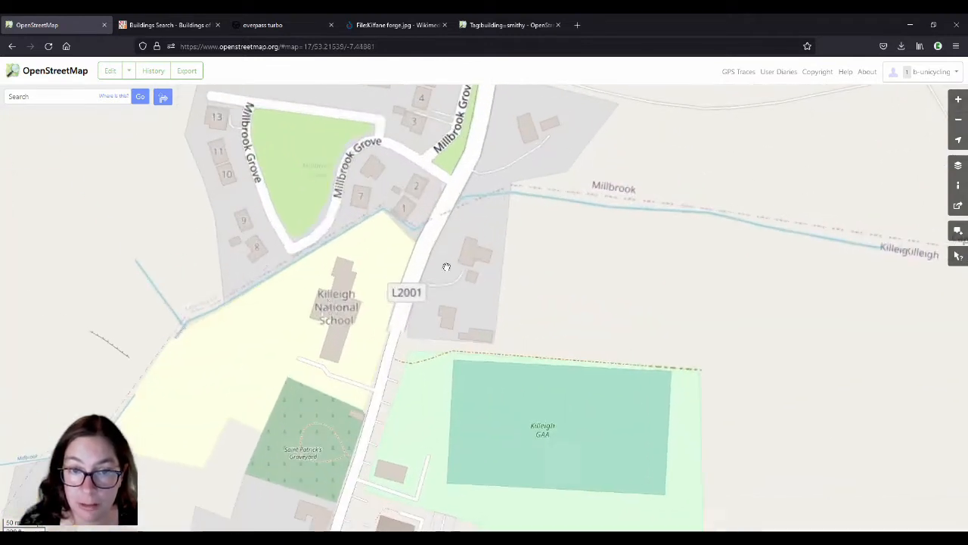
{"action": "scroll", "coordinate": [611, 154], "scroll_direction": "down", "scroll_amount": 2}
{"action": "scroll", "coordinate": [539, 210], "scroll_direction": "up", "scroll_amount": 2}
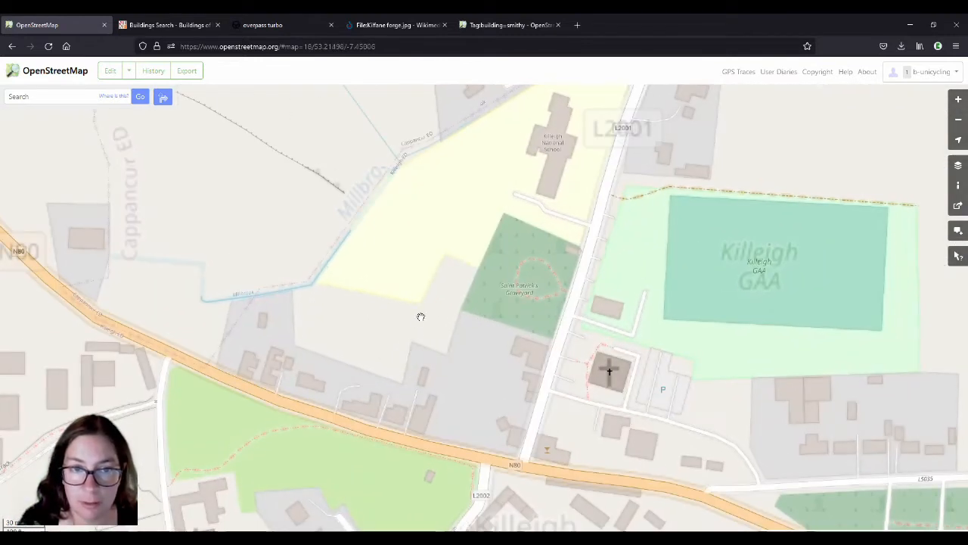
{"action": "left_click_drag", "start_coordinate": [319, 369], "coordinate": [417, 270]}
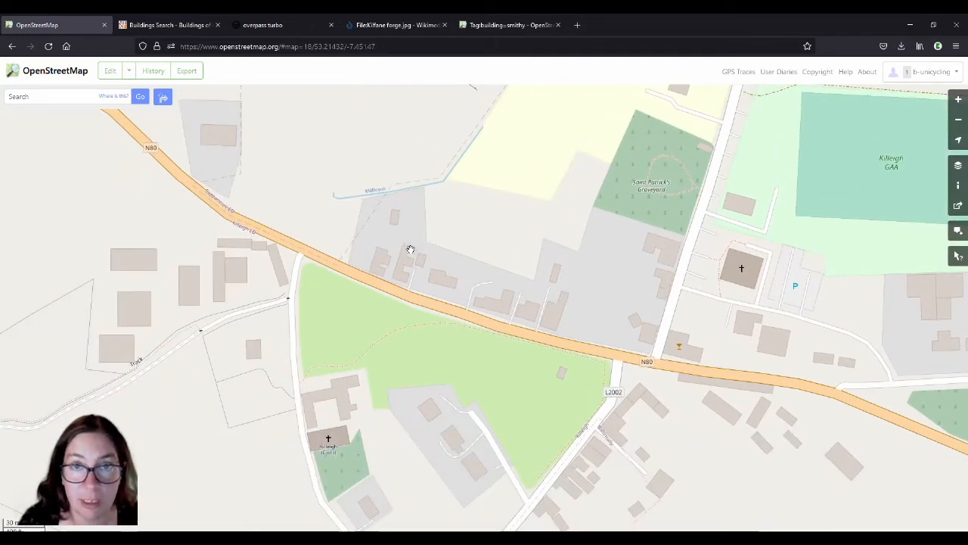
{"action": "scroll", "coordinate": [410, 250], "scroll_direction": "up", "scroll_amount": 1}
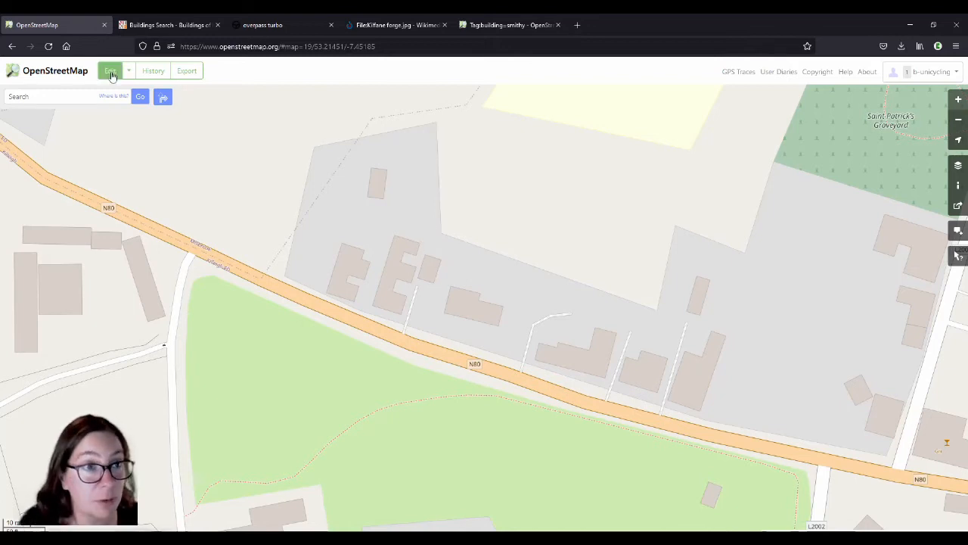
- Open the Killeigh area for editing and inspect the tags of the E-shaped house outline and its roadside building part
{"action": "left_click", "coordinate": [111, 72]}
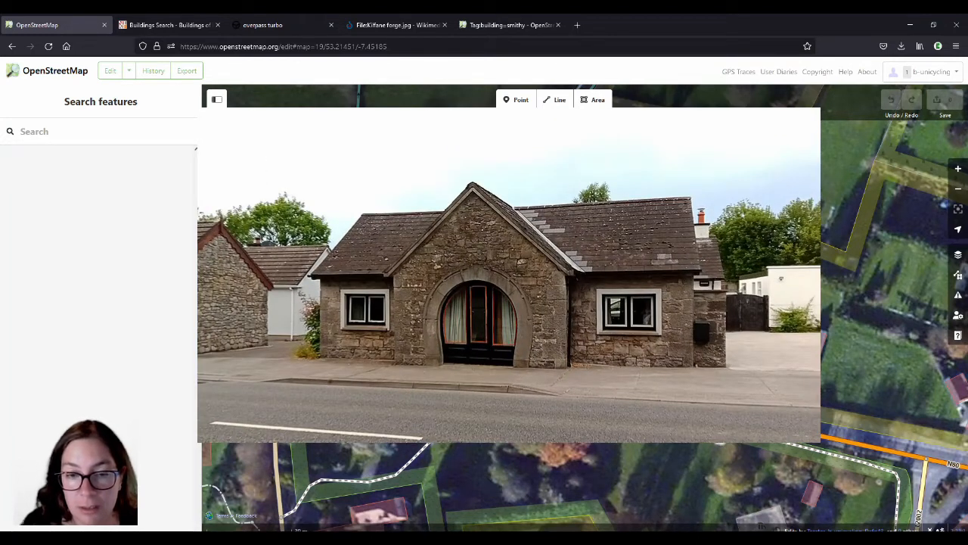
{"action": "left_click", "coordinate": [496, 293]}
{"action": "scroll", "coordinate": [495, 294], "scroll_direction": "up", "scroll_amount": 3}
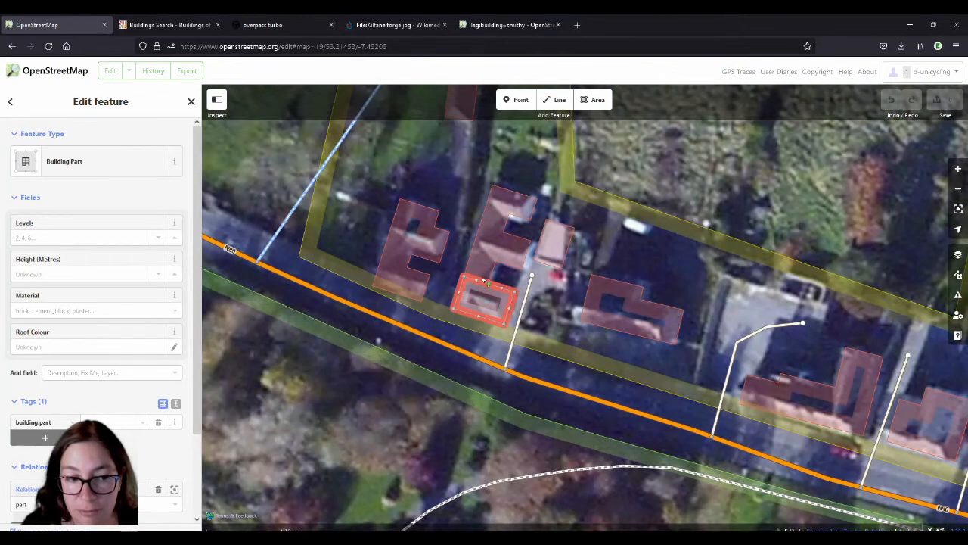
{"action": "left_click", "coordinate": [500, 274]}
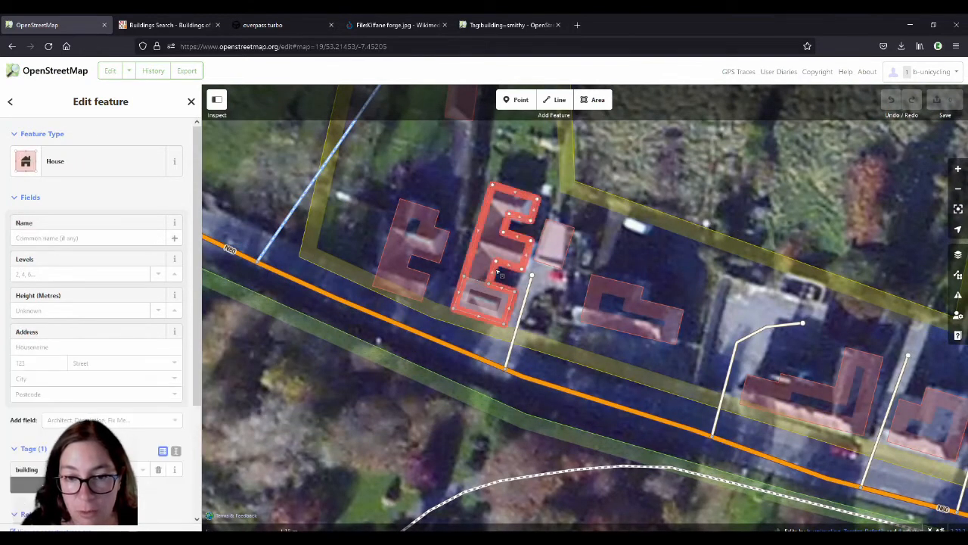
{"action": "scroll", "coordinate": [113, 386], "scroll_direction": "down", "scroll_amount": 3}
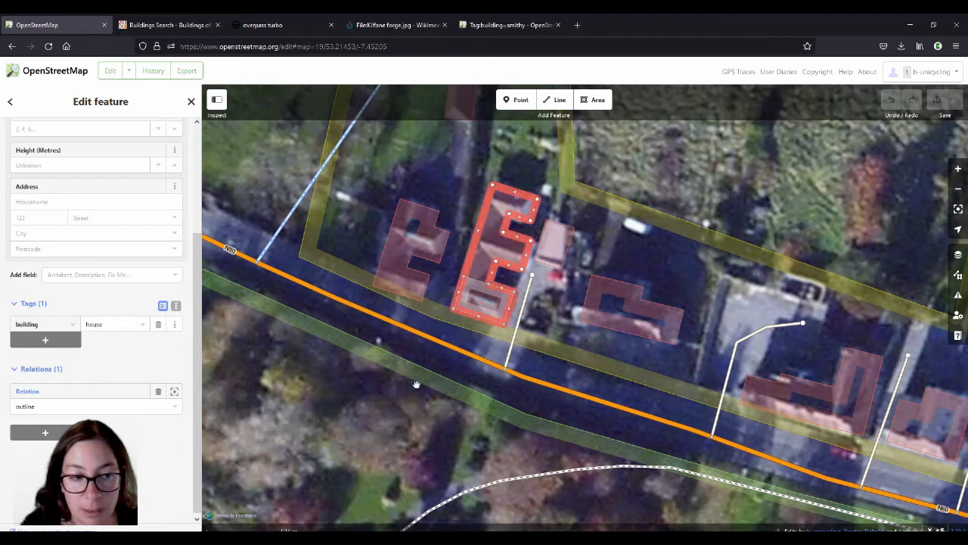
{"action": "scroll", "coordinate": [475, 298], "scroll_direction": "up", "scroll_amount": 1}
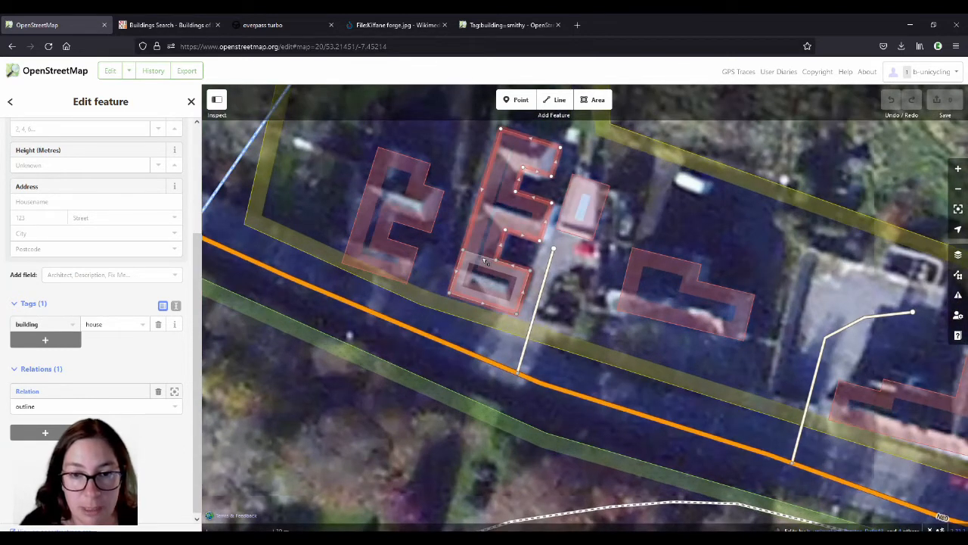
- Set the building:part value of the house's roadside part to smithy
{"action": "left_click", "coordinate": [487, 258]}
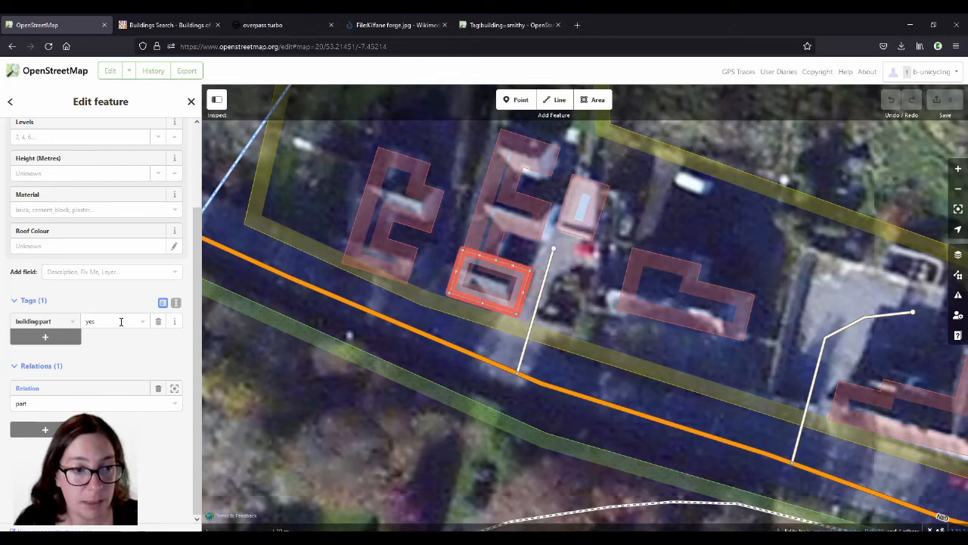
{"action": "left_click", "coordinate": [81, 322]}
{"action": "double_click", "coordinate": [90, 321]}
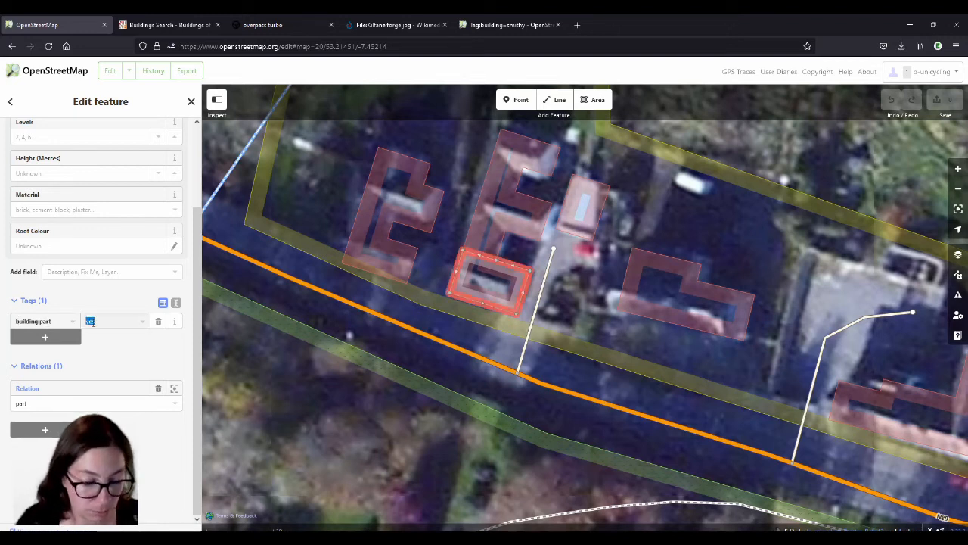
{"action": "key", "text": "BackSpace"}
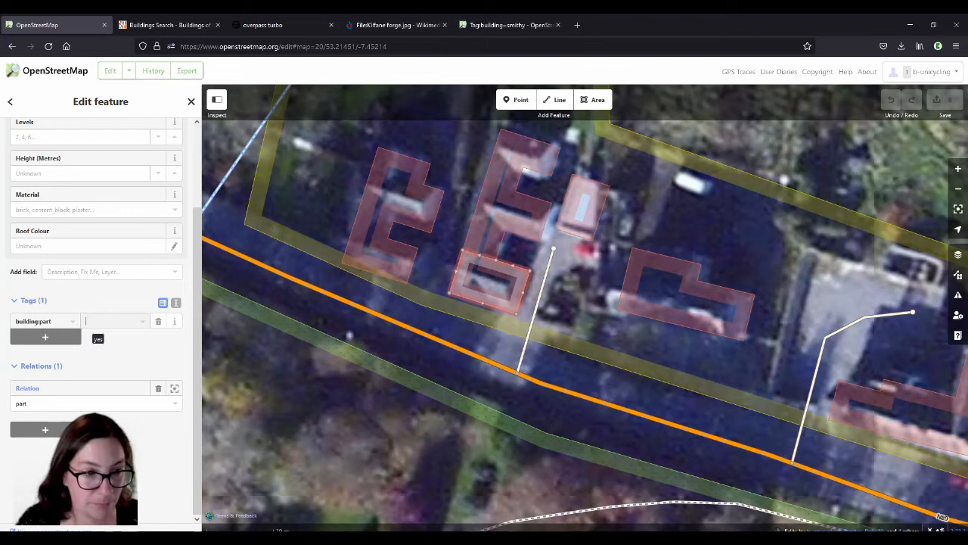
{"action": "type", "text": "smithy"}
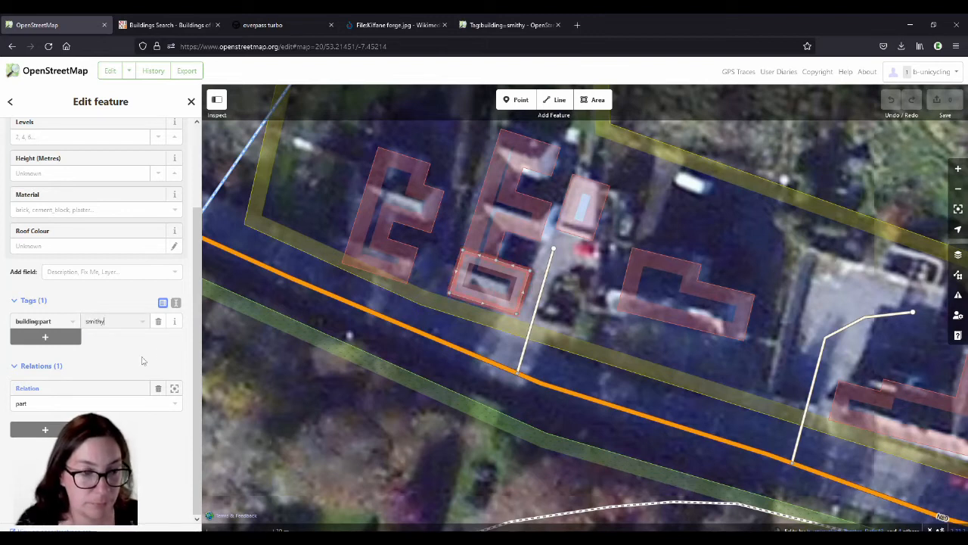
{"action": "left_click", "coordinate": [142, 361]}
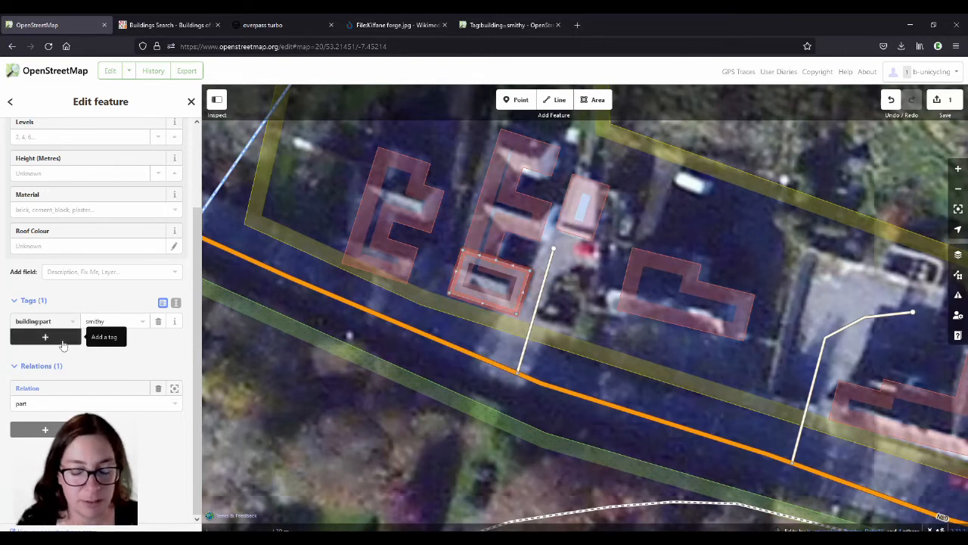
- Switch to the Historic Environment Viewer in place of the smithy wiki page and search for Killeigh, Offaly
{"action": "left_click", "coordinate": [493, 26]}
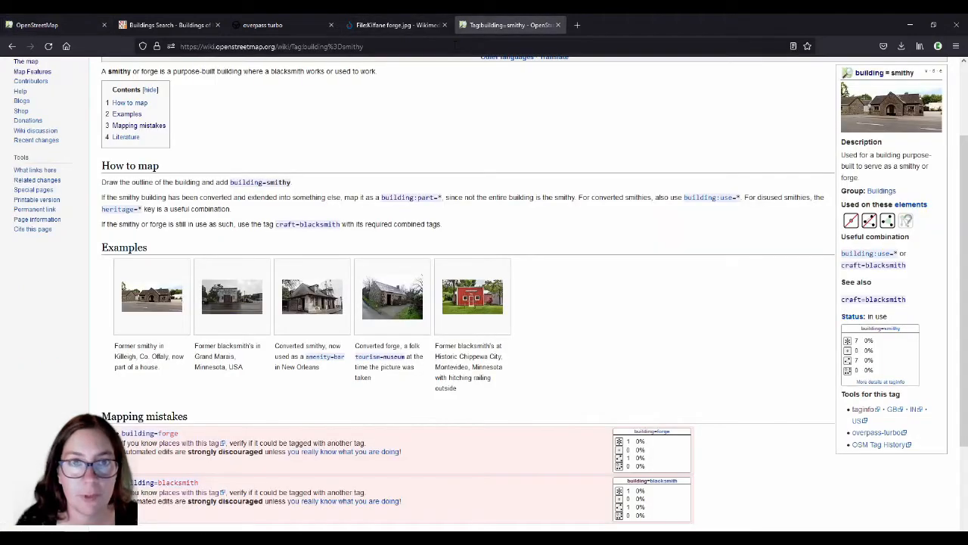
{"action": "left_click", "coordinate": [450, 45]}
{"action": "type", "text": "hist"}
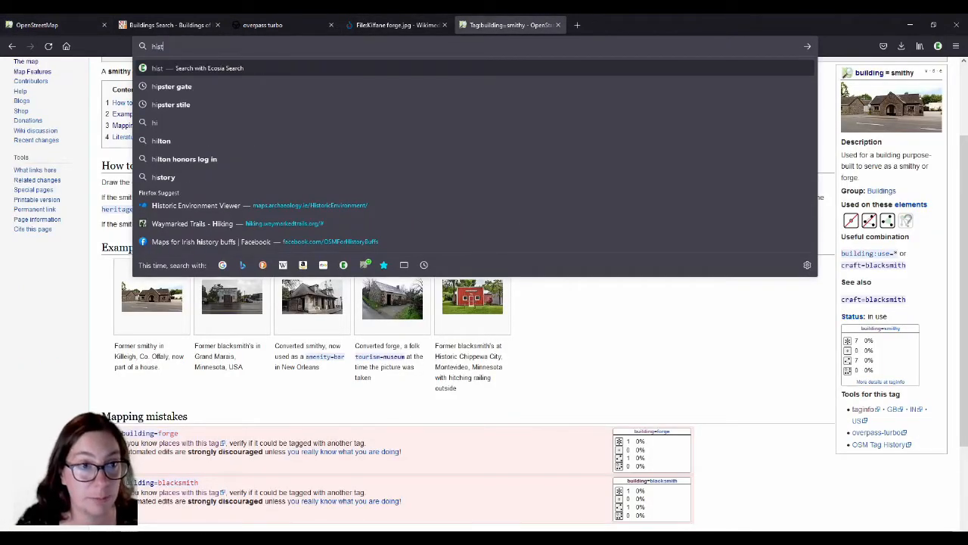
{"action": "left_click", "coordinate": [250, 206]}
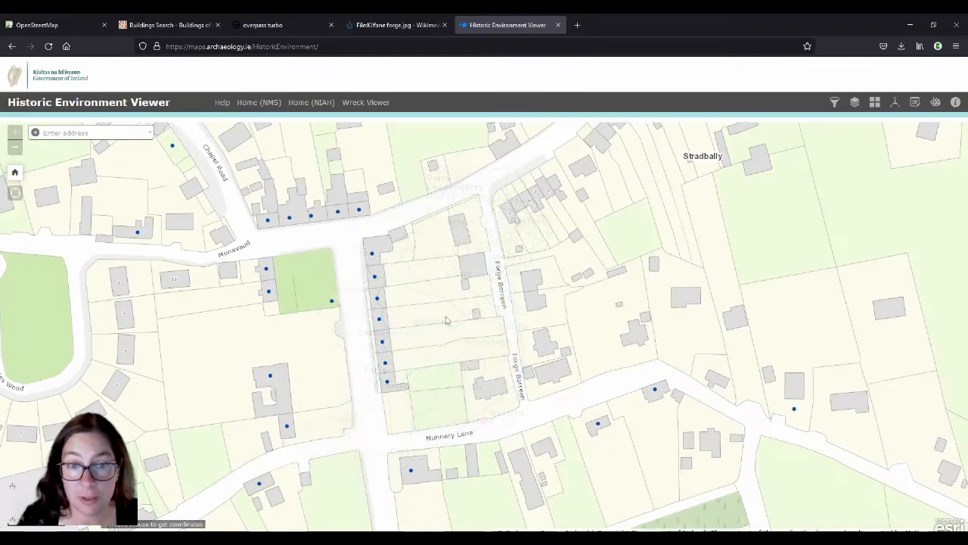
{"action": "left_click", "coordinate": [93, 134]}
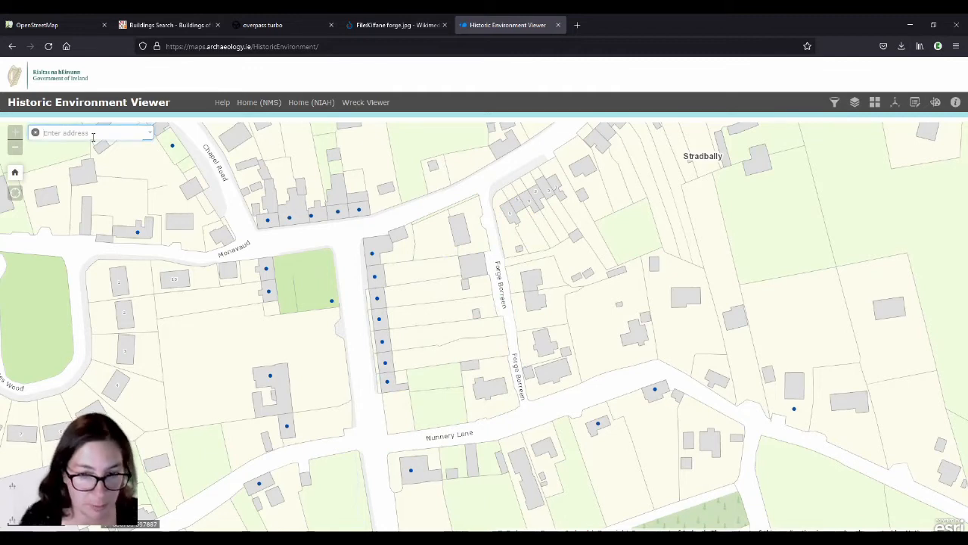
{"action": "type", "text": "Kil"}
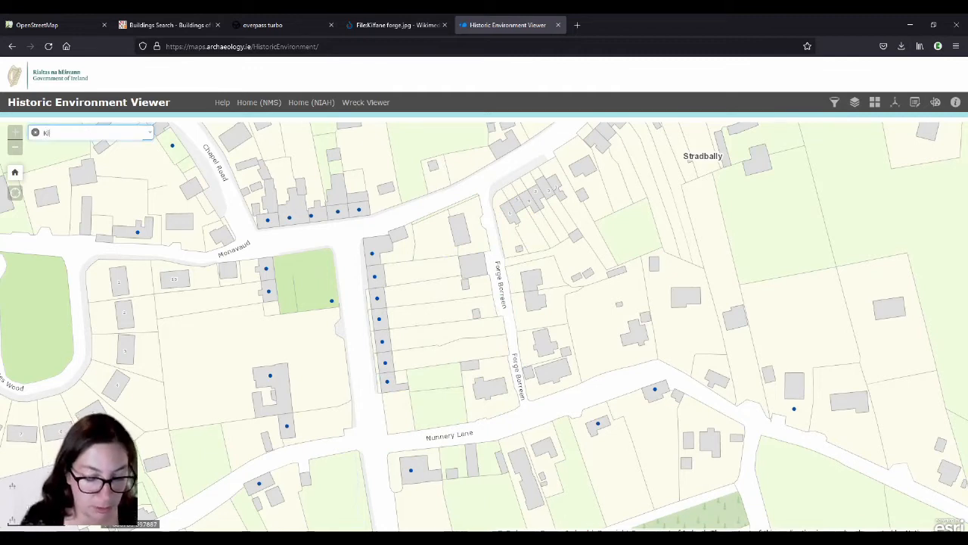
{"action": "type", "text": "leigh"}
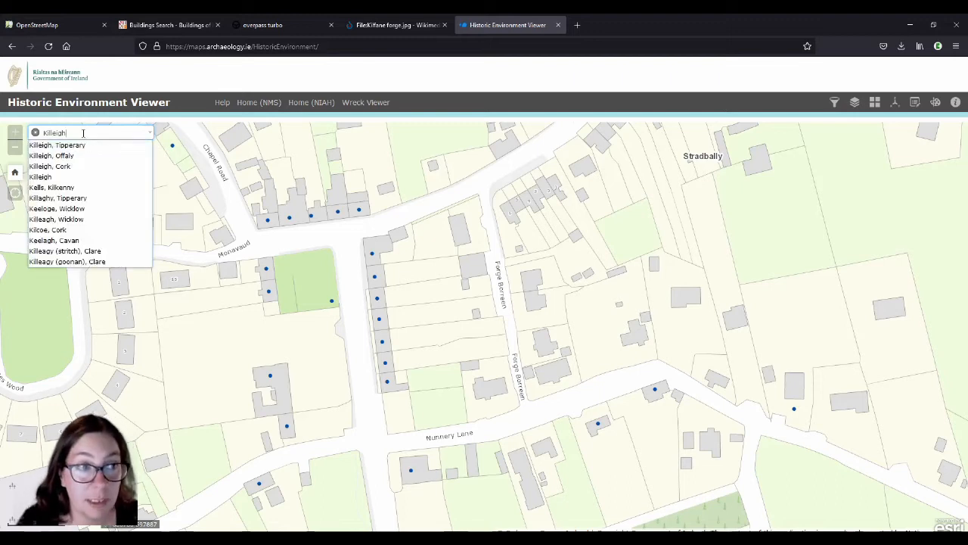
{"action": "left_click", "coordinate": [77, 159]}
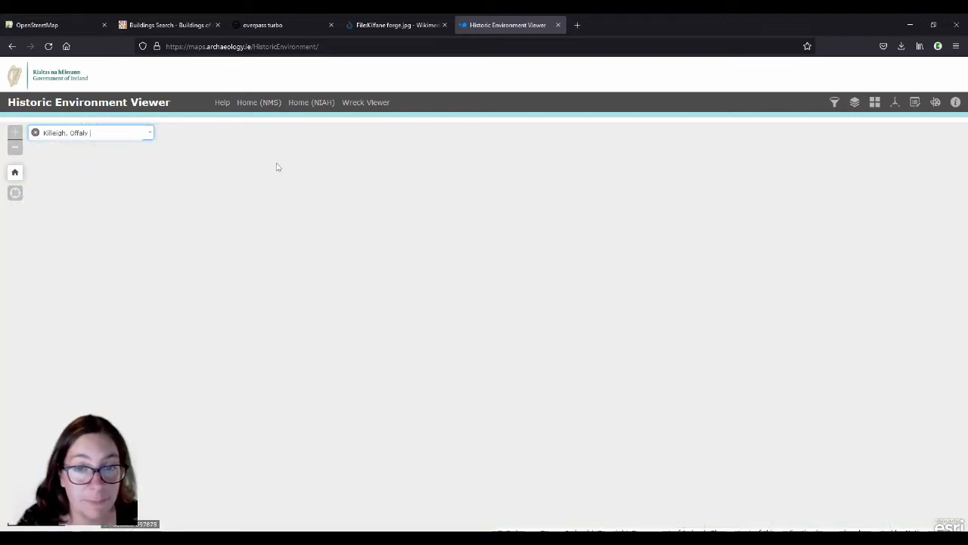
- Open the heritage record of the former forge on the N80 in Killeigh and copy its registration number
{"action": "scroll", "coordinate": [488, 316], "scroll_direction": "down", "scroll_amount": 2}
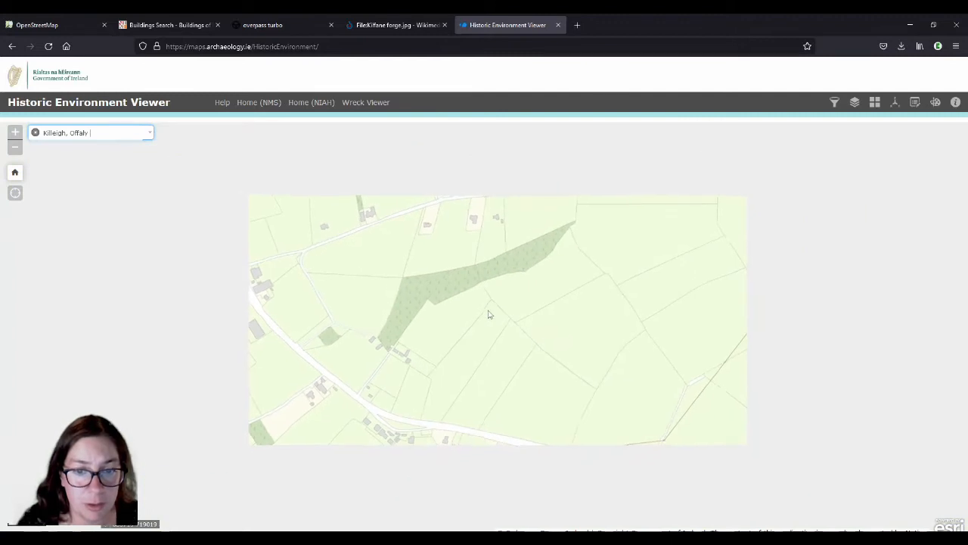
{"action": "left_click_drag", "start_coordinate": [549, 395], "coordinate": [331, 311]}
{"action": "scroll", "coordinate": [434, 340], "scroll_direction": "up", "scroll_amount": 1}
{"action": "scroll", "coordinate": [433, 341], "scroll_direction": "up", "scroll_amount": 1}
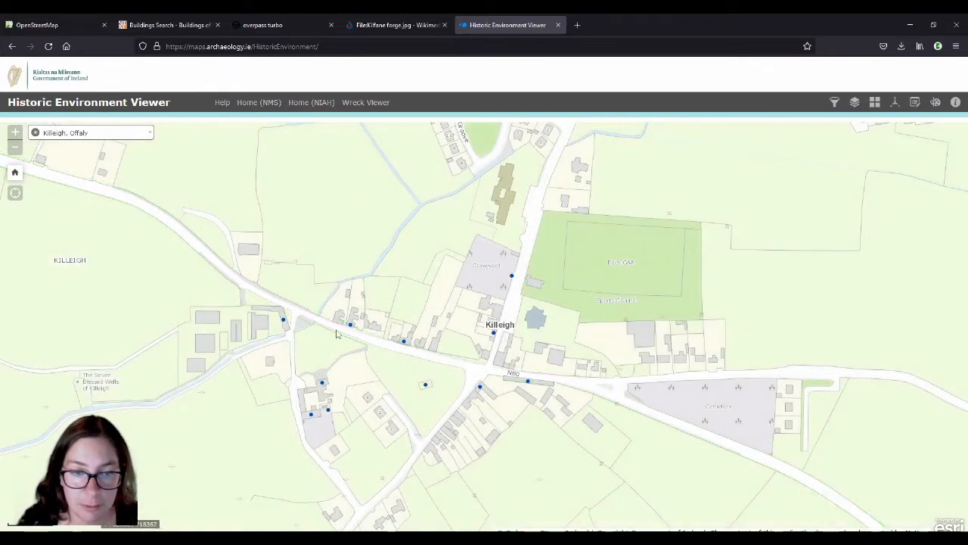
{"action": "scroll", "coordinate": [337, 331], "scroll_direction": "up", "scroll_amount": 1}
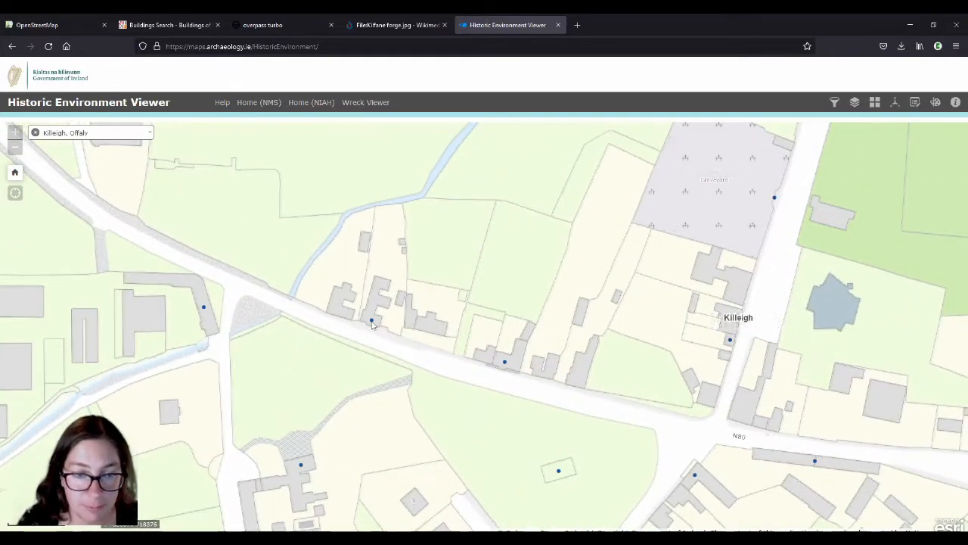
{"action": "left_click", "coordinate": [372, 322]}
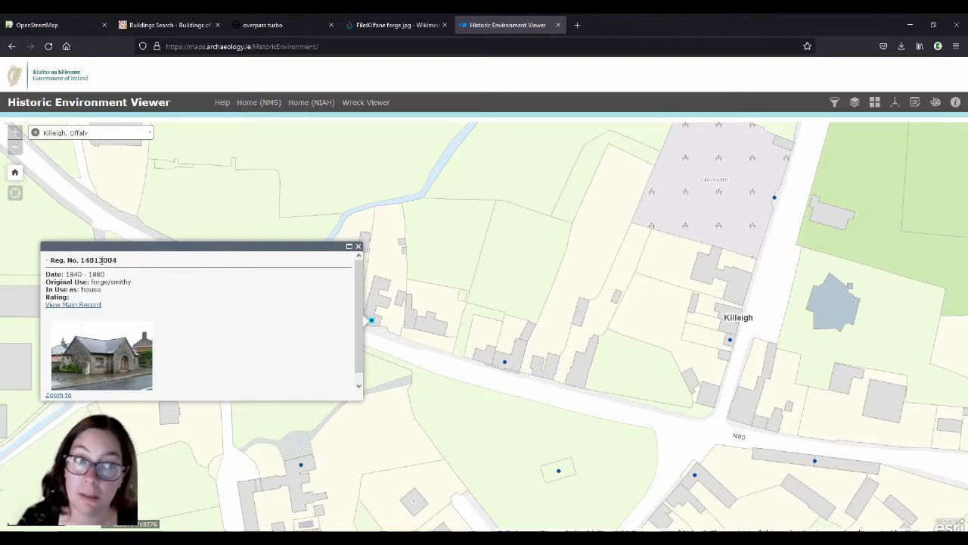
{"action": "left_click_drag", "start_coordinate": [423, 388], "coordinate": [688, 372]}
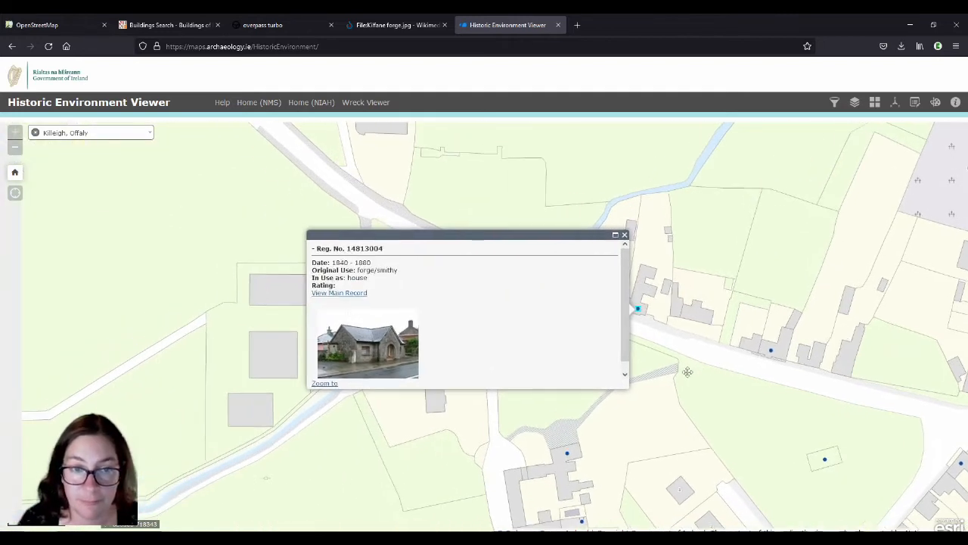
{"action": "double_click", "coordinate": [364, 248]}
{"action": "key", "text": "ctrl+c"}
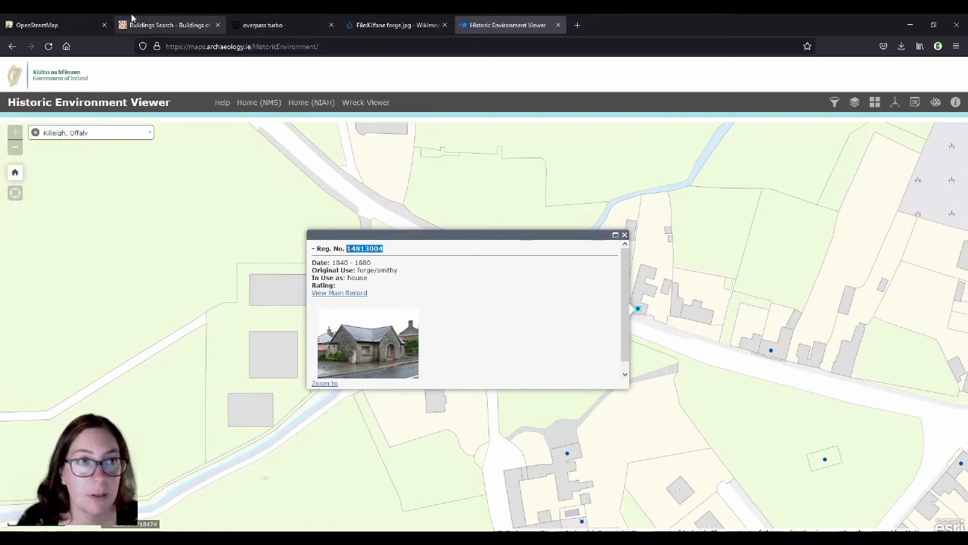
- Back in the OpenStreetMap editor, add the tag ref:IE:niah=14813004 to the E-shaped house outline
{"action": "left_click", "coordinate": [62, 29]}
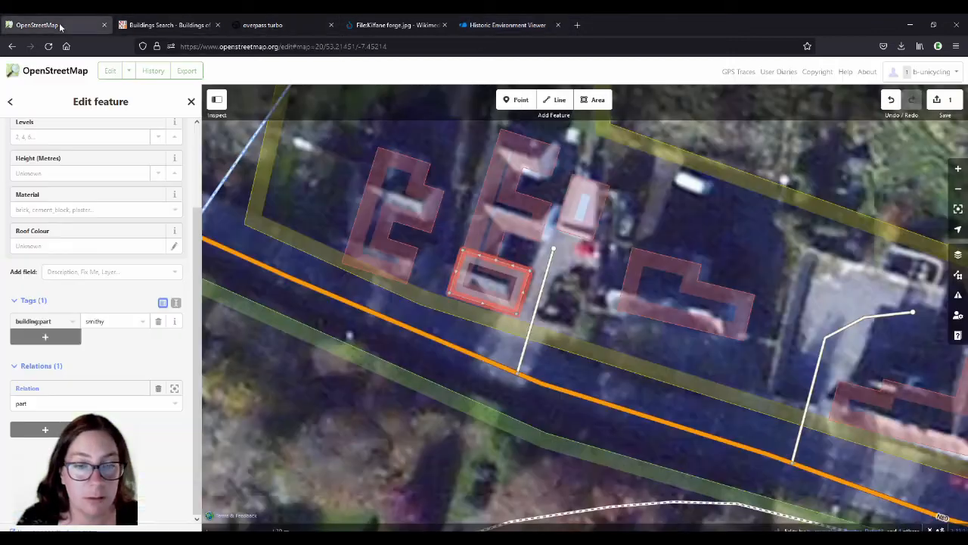
{"action": "left_click", "coordinate": [522, 237]}
{"action": "left_click_drag", "start_coordinate": [673, 208], "coordinate": [676, 272]}
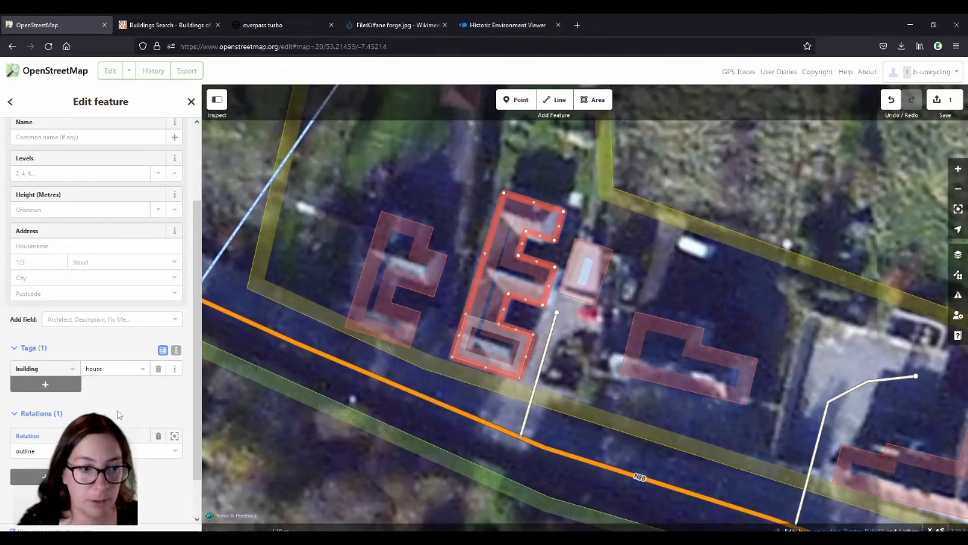
{"action": "left_click", "coordinate": [47, 385]}
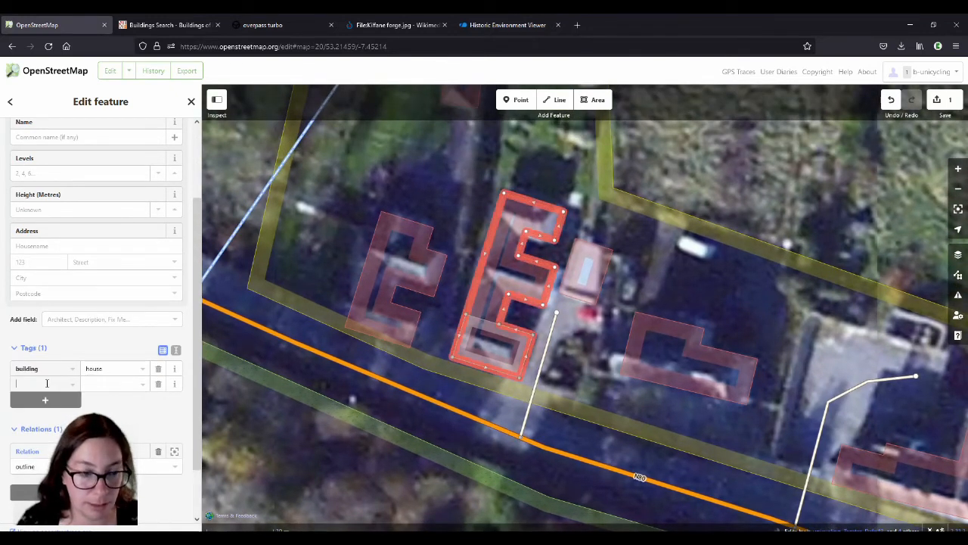
{"action": "type", "text": "ref:IE:niah"}
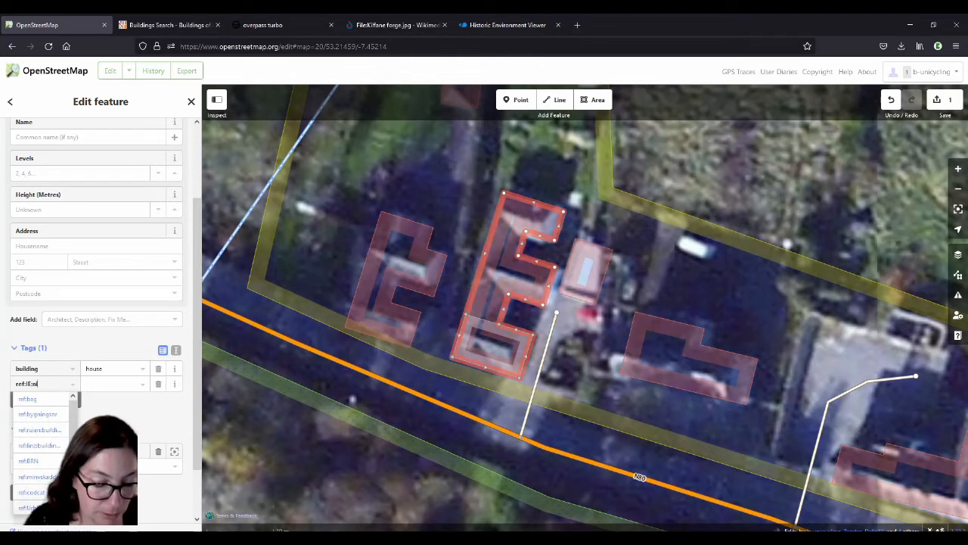
{"action": "key", "text": "Tab"}
{"action": "key", "text": "ctrl+v"}
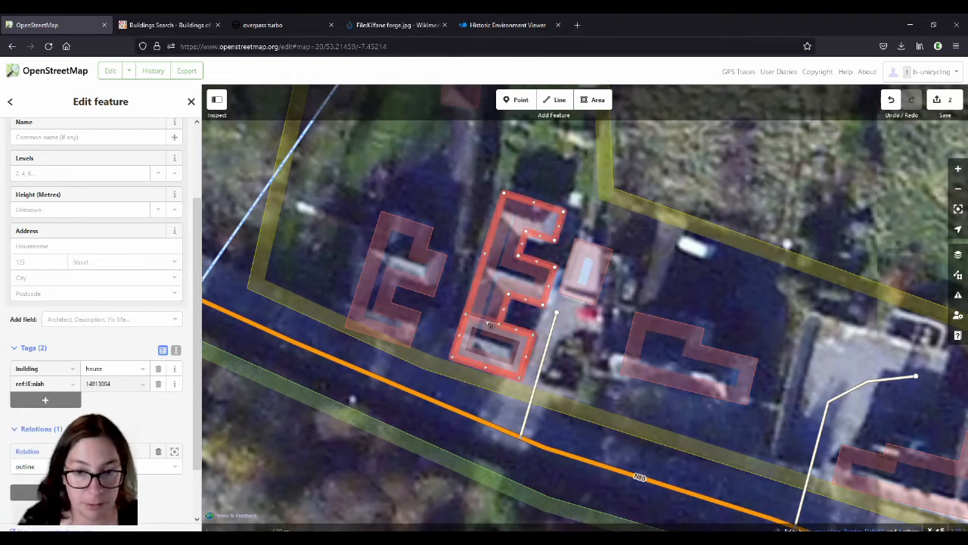
- Add the tag roof:shape=gabled to the E-shaped house outline
{"action": "left_click", "coordinate": [17, 400]}
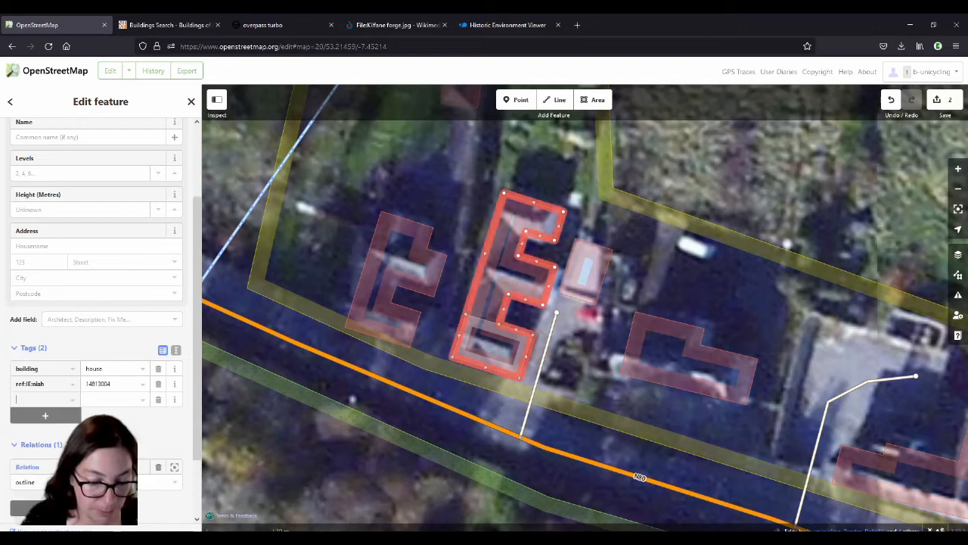
{"action": "type", "text": "roof:shape"}
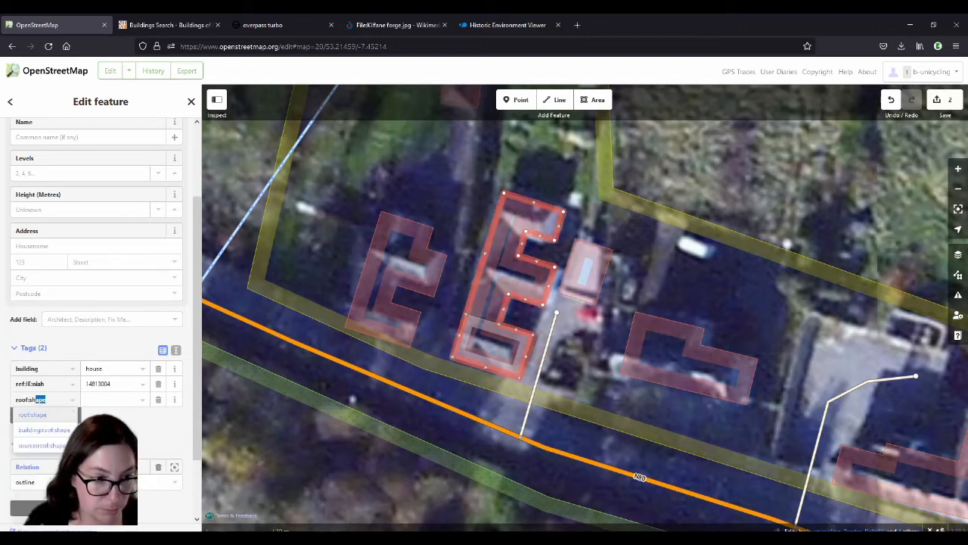
{"action": "key", "text": "Tab"}
{"action": "type", "text": "ge"}
{"action": "type", "text": "bled"}
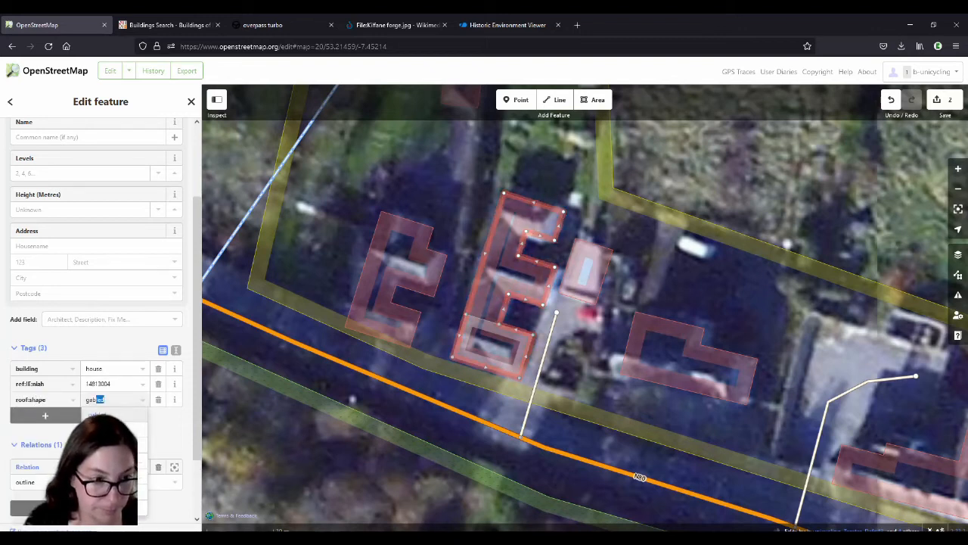
{"action": "key", "text": "Tab"}
- Add the tag roof:shape=gabled to the roadside smithy building part
{"action": "left_click", "coordinate": [491, 324]}
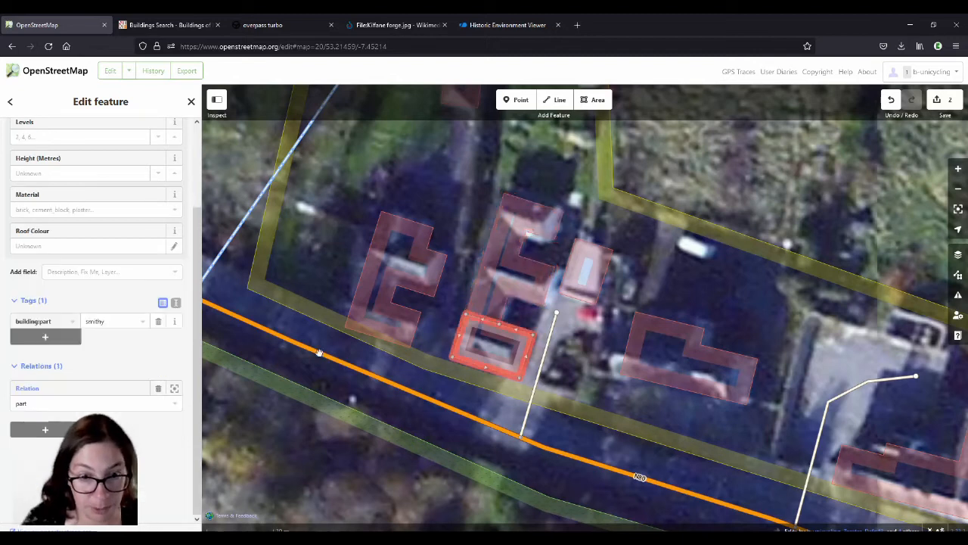
{"action": "left_click", "coordinate": [48, 338]}
{"action": "type", "text": "roof"}
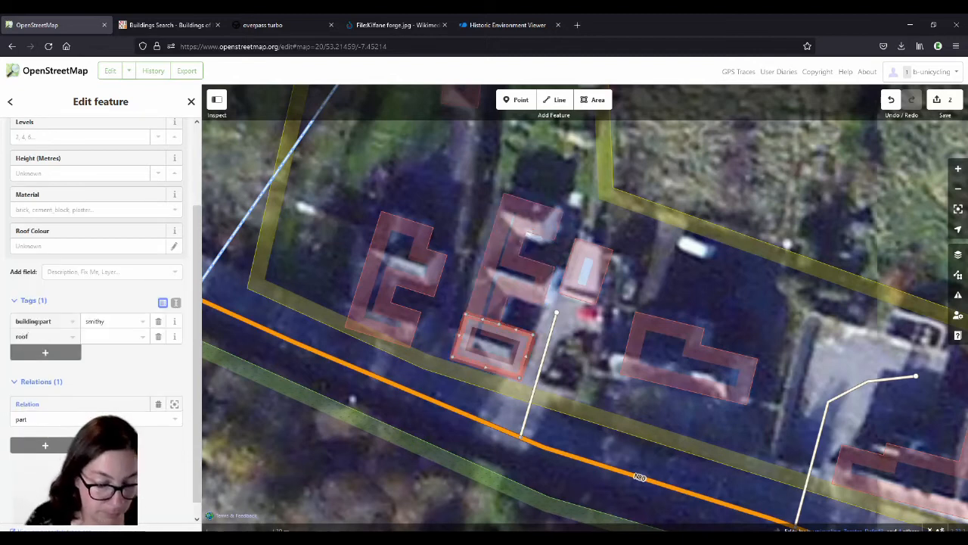
{"action": "type", "text": ":shape"}
{"action": "key", "text": "Tab"}
{"action": "type", "text": "gabled"}
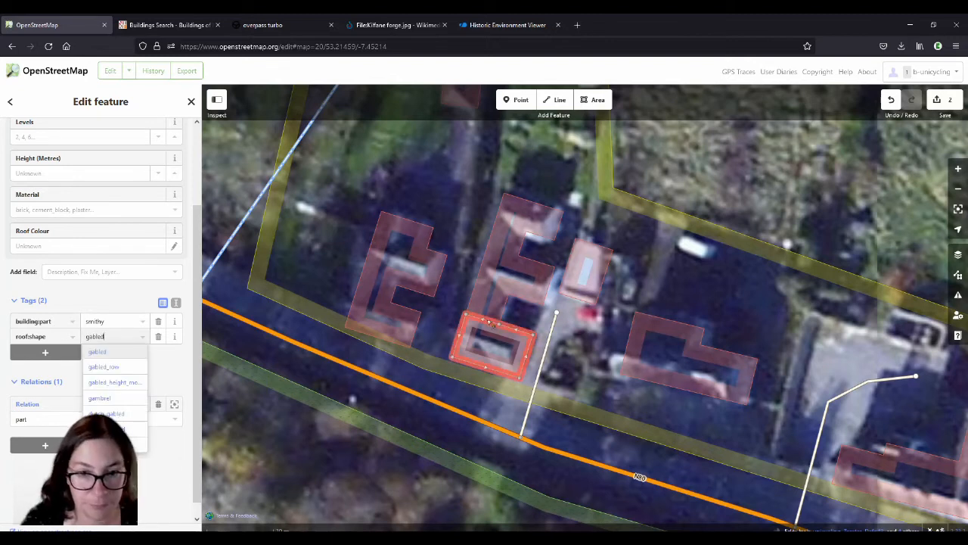
{"action": "left_click", "coordinate": [506, 312]}
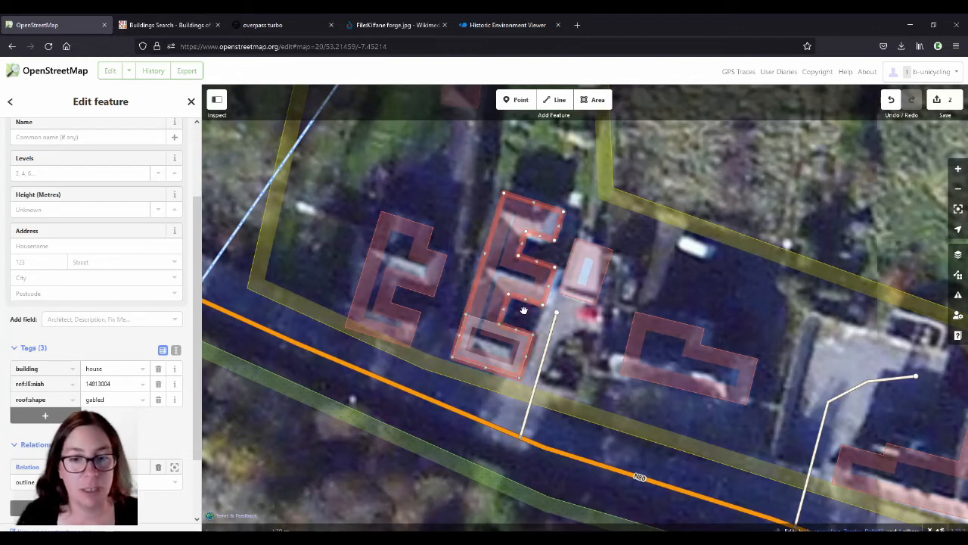
- Add a wikimedia_commons tag to the smithy part with the Commons file title "File:Former forge in Killeigh.jpg"
{"action": "left_click", "coordinate": [482, 323]}
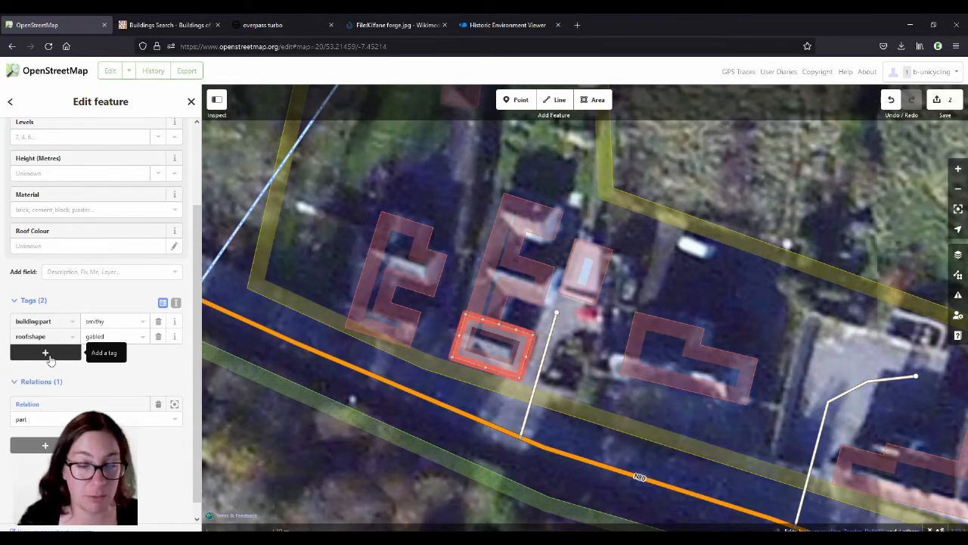
{"action": "left_click", "coordinate": [49, 357]}
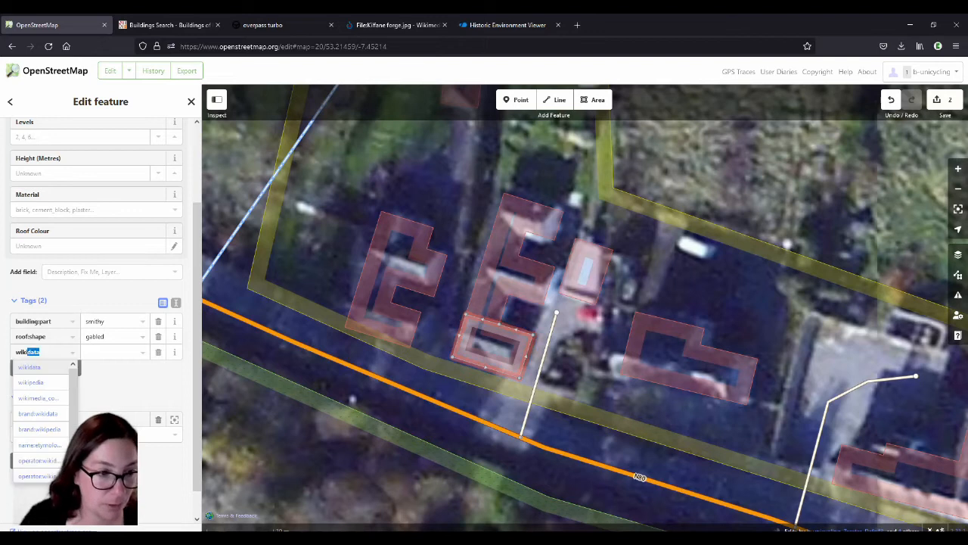
{"action": "type", "text": "wikimedia_commons"}
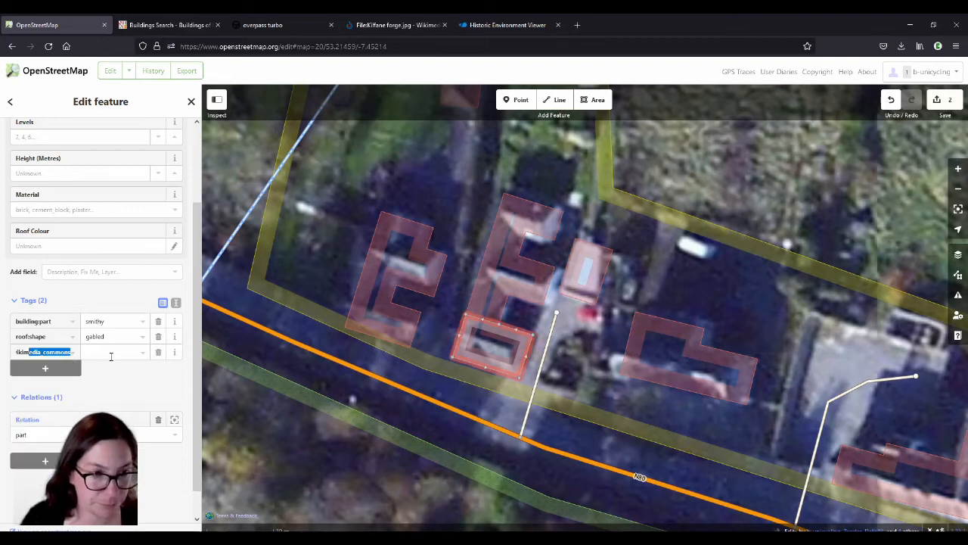
{"action": "key", "text": "Tab"}
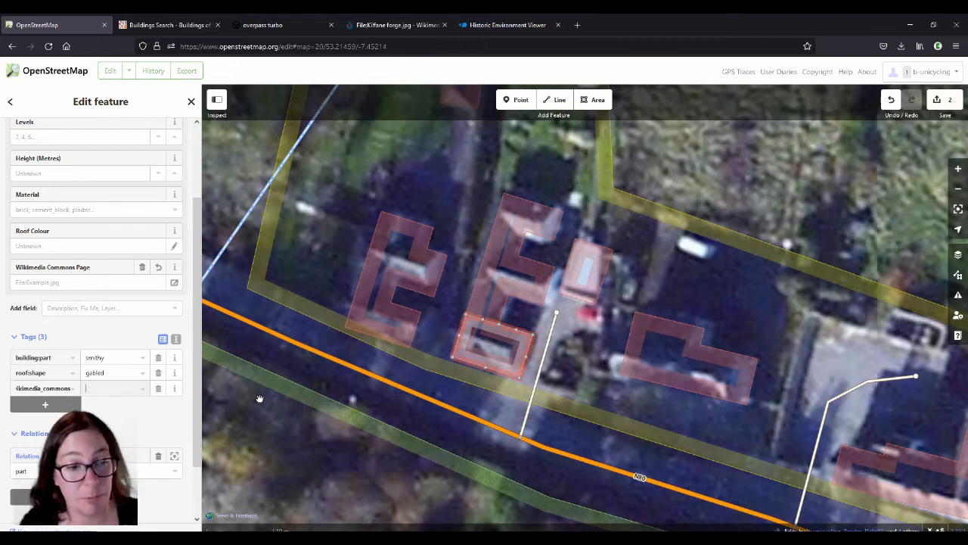
{"action": "left_click", "coordinate": [395, 25]}
{"action": "left_click", "coordinate": [873, 64]}
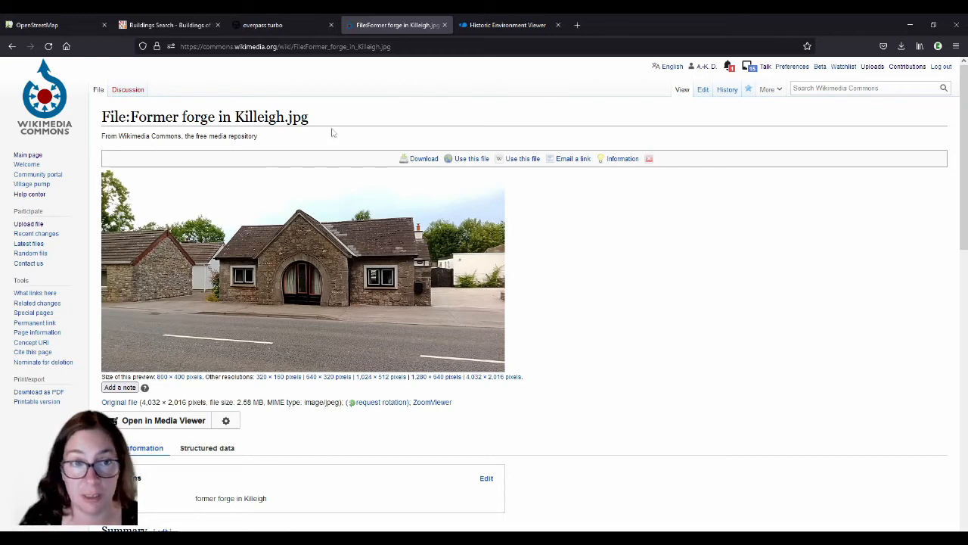
{"action": "left_click_drag", "start_coordinate": [311, 119], "coordinate": [101, 118]}
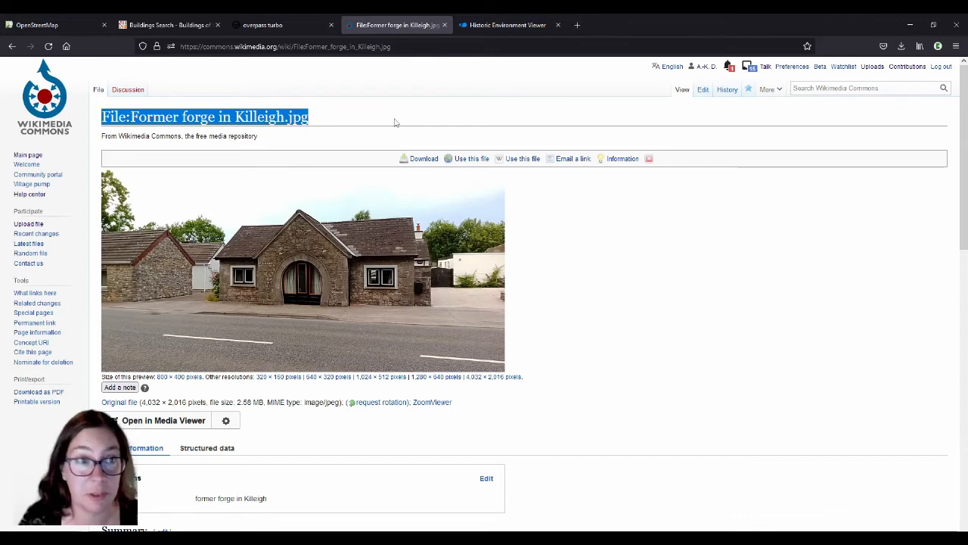
{"action": "left_click", "coordinate": [42, 25]}
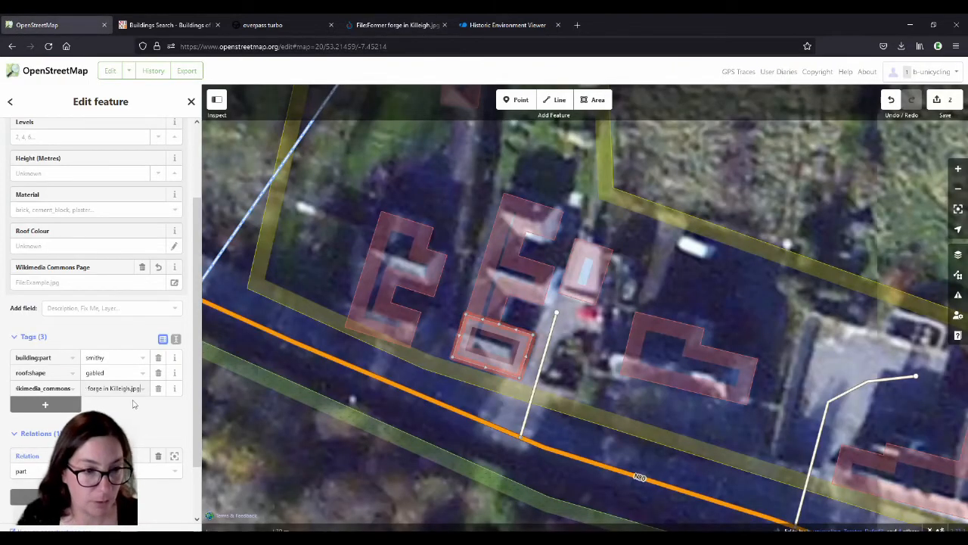
- Examine the former forge's photo on Wikimedia Commons for building details, and return to the smithy part's fields in the map editor
{"action": "left_click", "coordinate": [379, 26]}
{"action": "scroll", "coordinate": [590, 355], "scroll_direction": "down", "scroll_amount": 1}
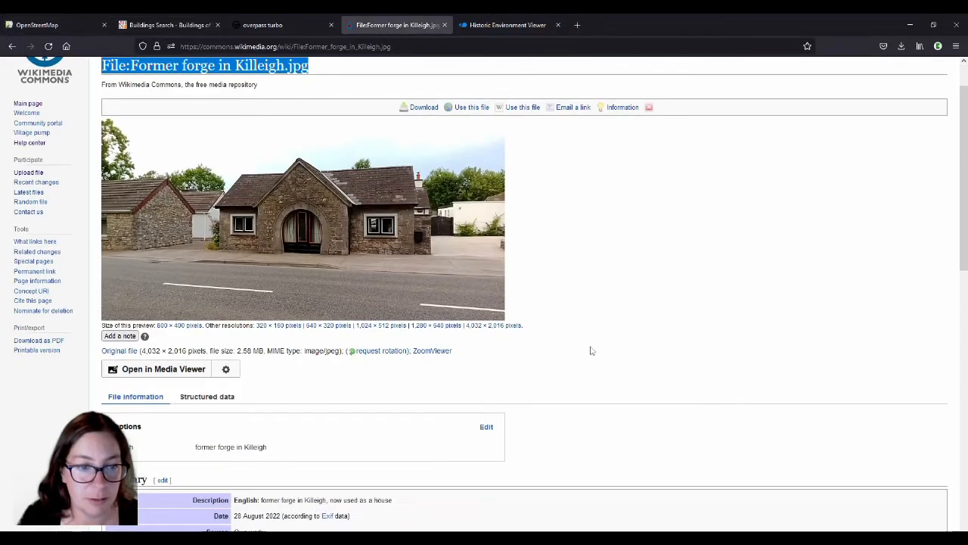
{"action": "scroll", "coordinate": [634, 345], "scroll_direction": "up", "scroll_amount": 1}
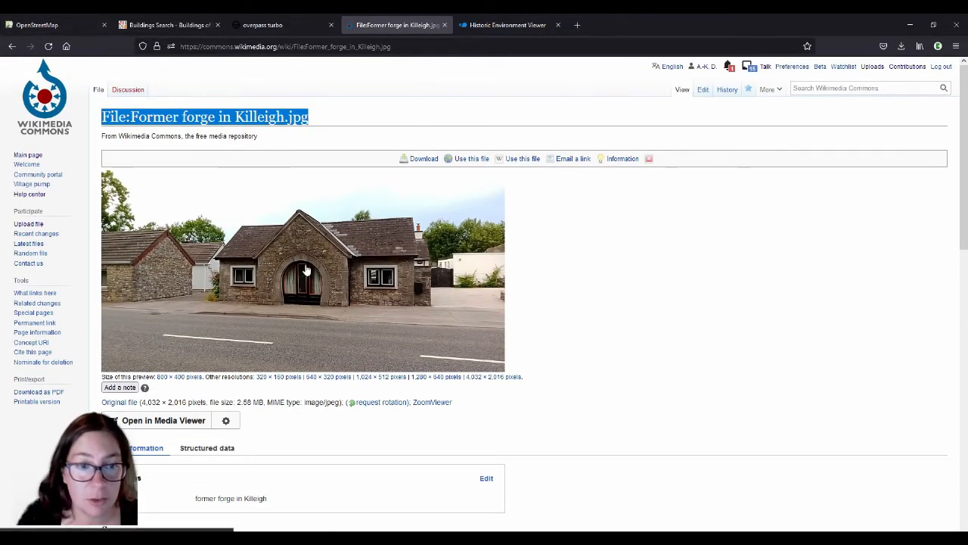
{"action": "left_click", "coordinate": [36, 25]}
{"action": "scroll", "coordinate": [45, 238], "scroll_direction": "up", "scroll_amount": 2}
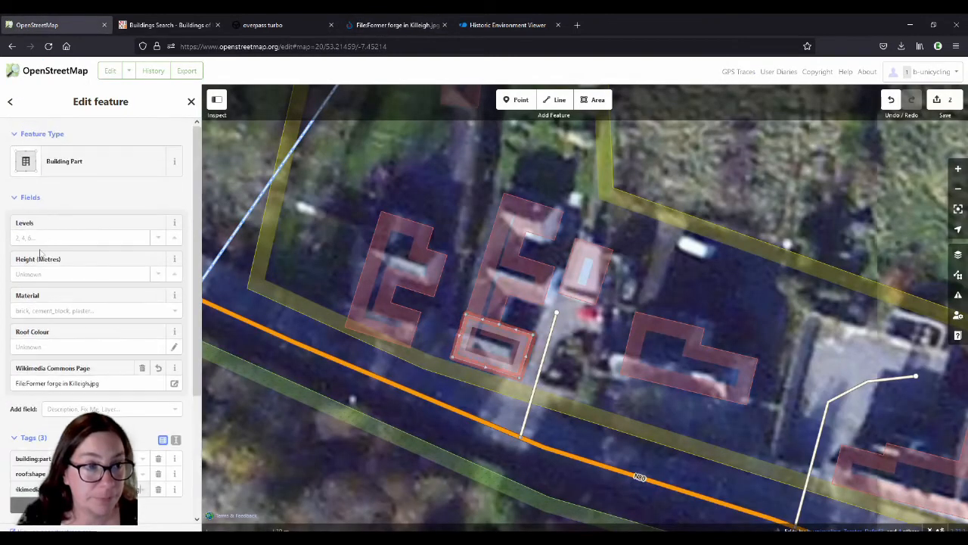
- Set the smithy building part's levels to 1 and check its tags against the forge photo on Wikimedia Commons
{"action": "left_click", "coordinate": [46, 238]}
{"action": "type", "text": "1"}
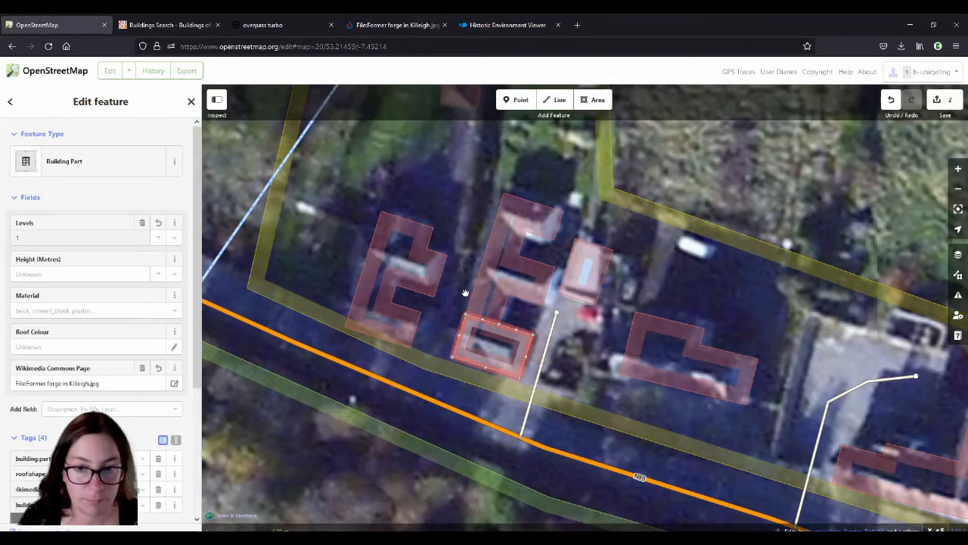
{"action": "left_click", "coordinate": [478, 295]}
{"action": "left_click", "coordinate": [409, 25]}
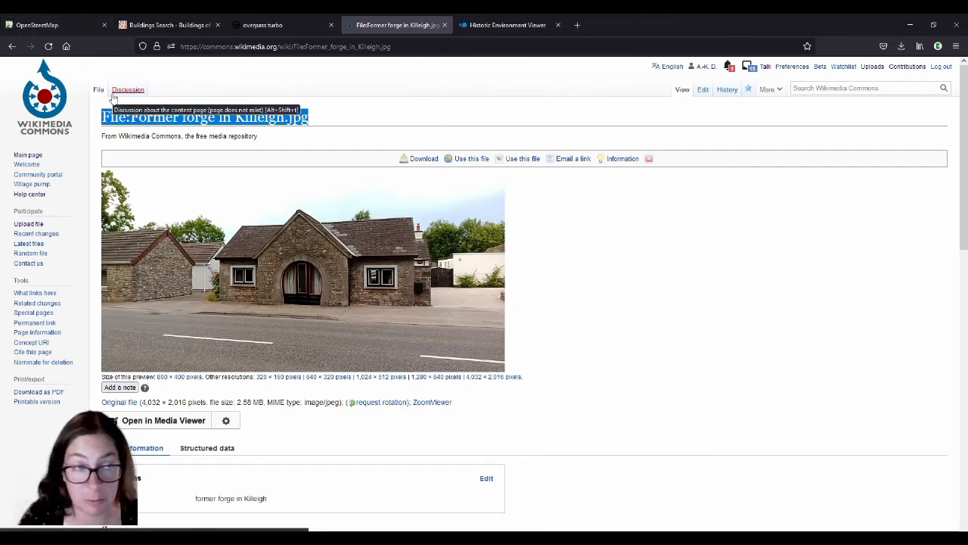
{"action": "left_click", "coordinate": [50, 25]}
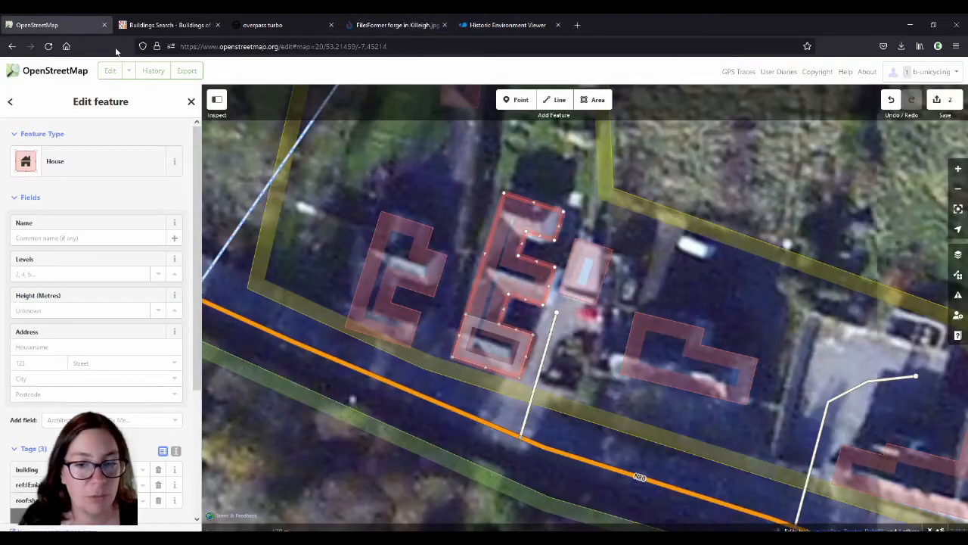
{"action": "left_click", "coordinate": [489, 323]}
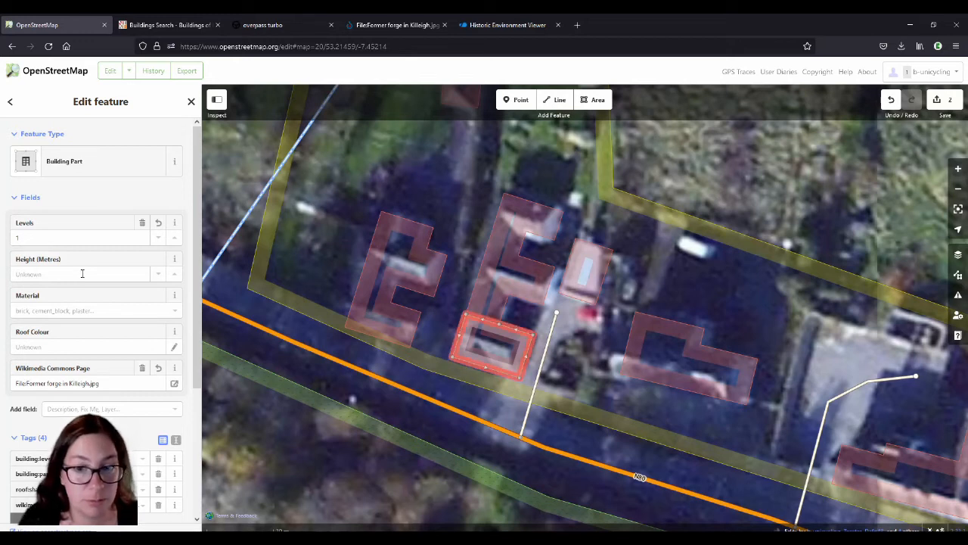
{"action": "scroll", "coordinate": [81, 279], "scroll_direction": "down", "scroll_amount": 3}
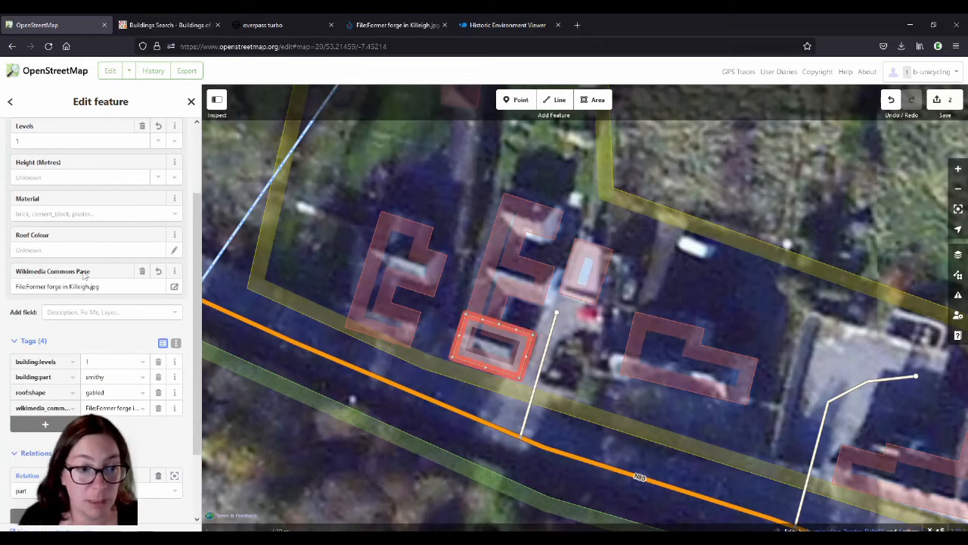
- Upload the map edits with the changeset comment "added smithy tags etc" and the sources Survey and NIAH
{"action": "left_click", "coordinate": [941, 100]}
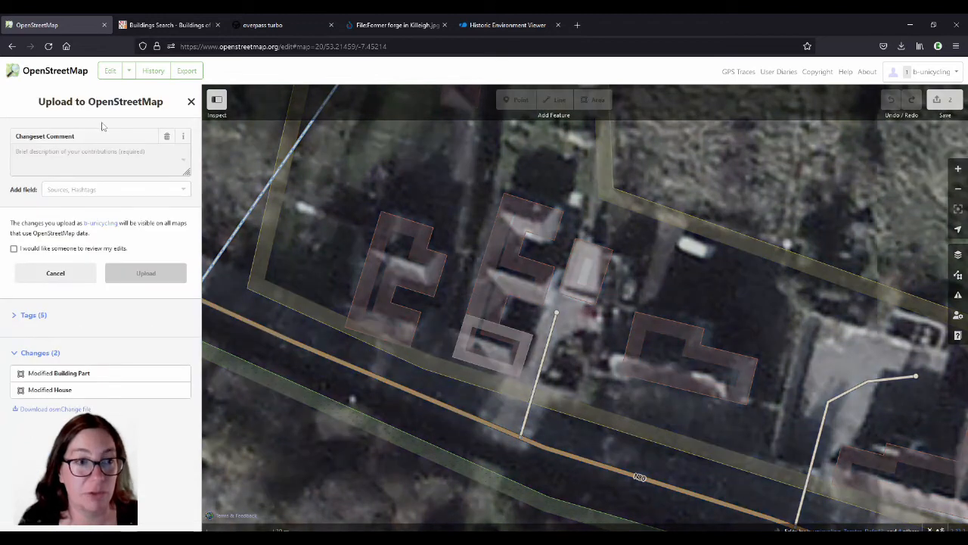
{"action": "type", "text": "added smithy tags etc"}
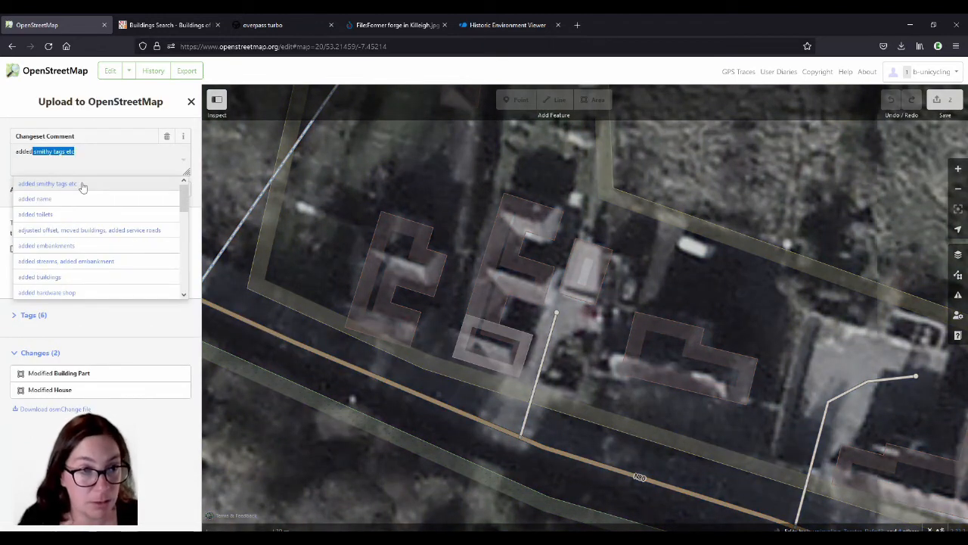
{"action": "left_click", "coordinate": [83, 186]}
{"action": "left_click", "coordinate": [94, 189]}
{"action": "left_click", "coordinate": [59, 203]}
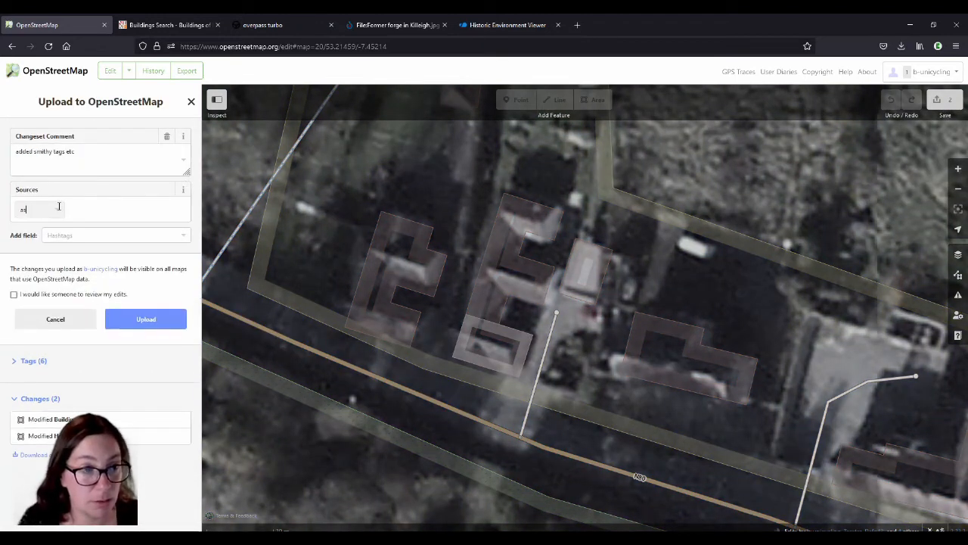
{"action": "left_click", "coordinate": [67, 228]}
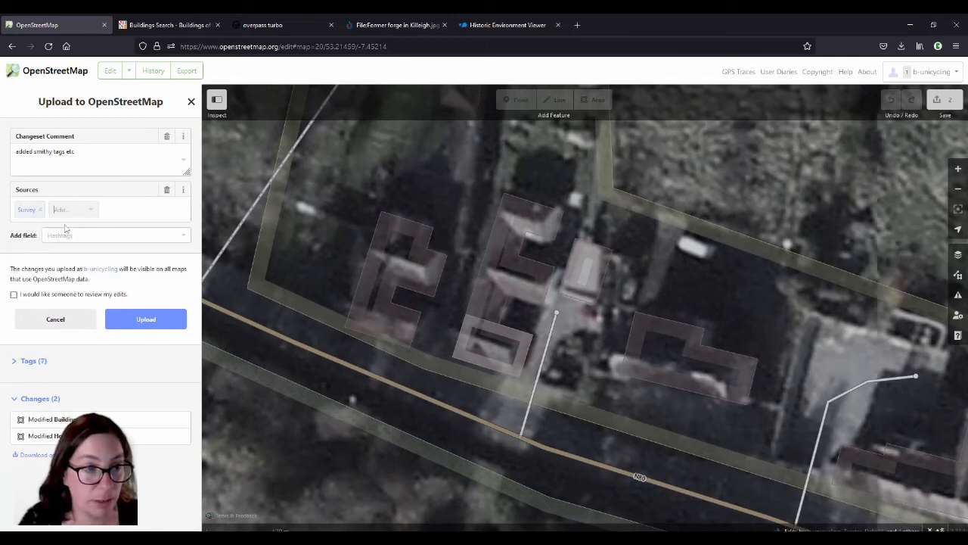
{"action": "type", "text": "NIAH"}
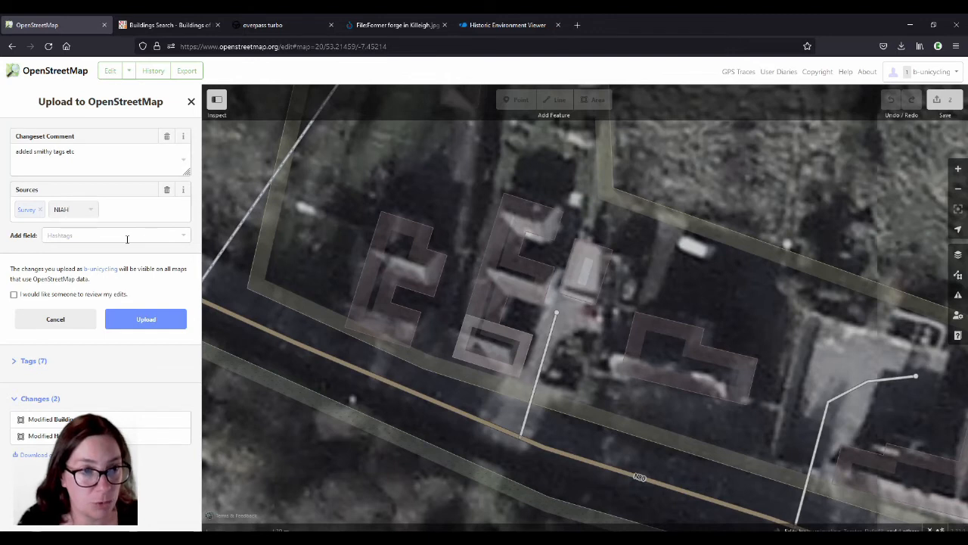
{"action": "left_click", "coordinate": [146, 324]}
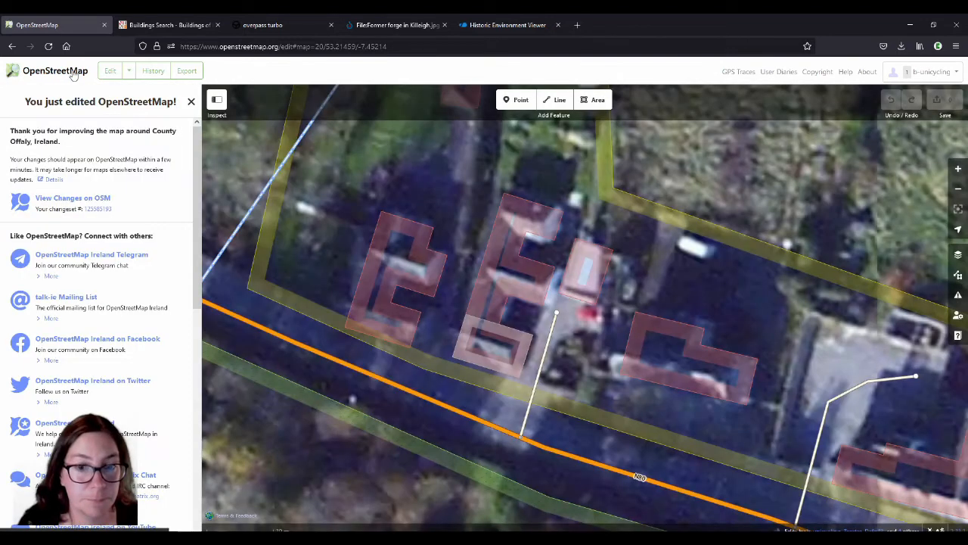
- Leave the editor for the standard OpenStreetMap map and examine the area around the Killeigh smithy
{"action": "left_click", "coordinate": [73, 73]}
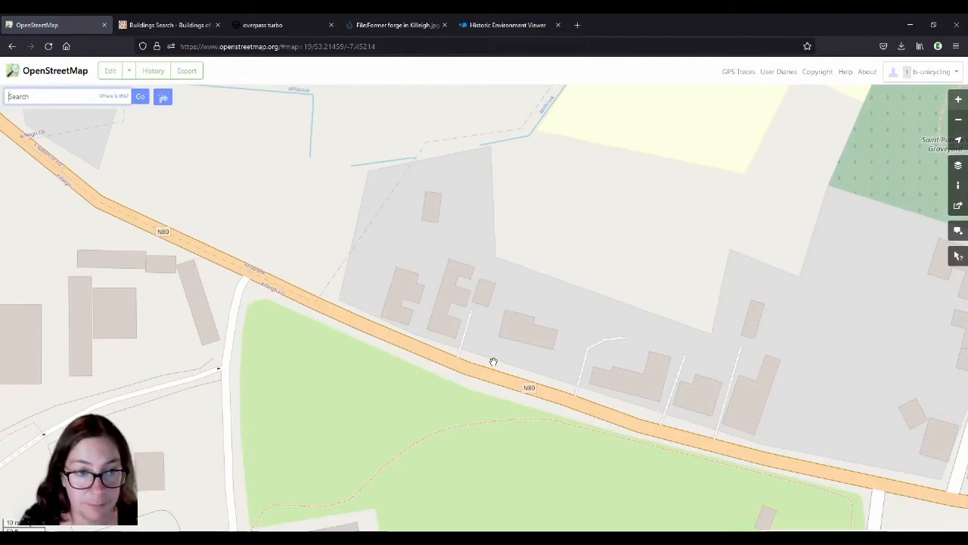
{"action": "scroll", "coordinate": [461, 324], "scroll_direction": "down", "scroll_amount": 2}
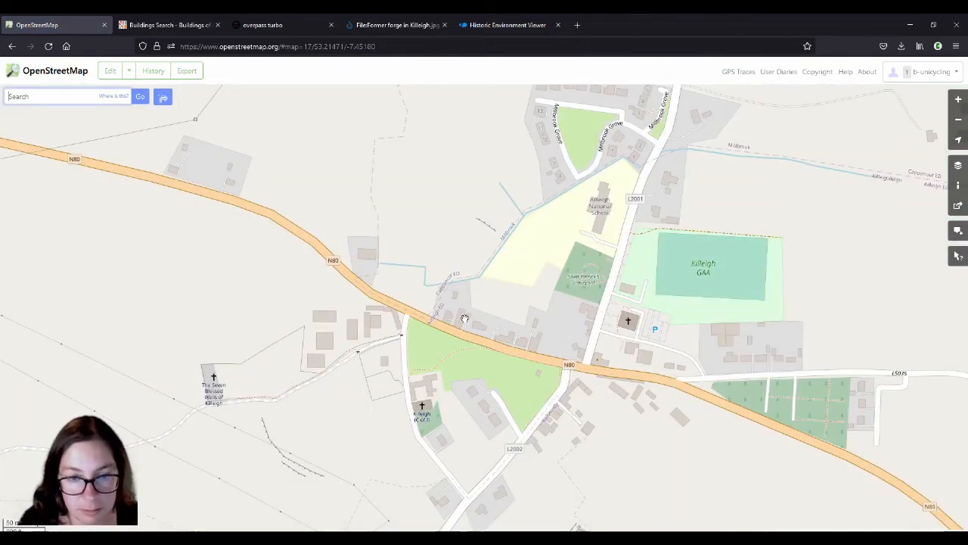
{"action": "scroll", "coordinate": [462, 322], "scroll_direction": "up", "scroll_amount": 2}
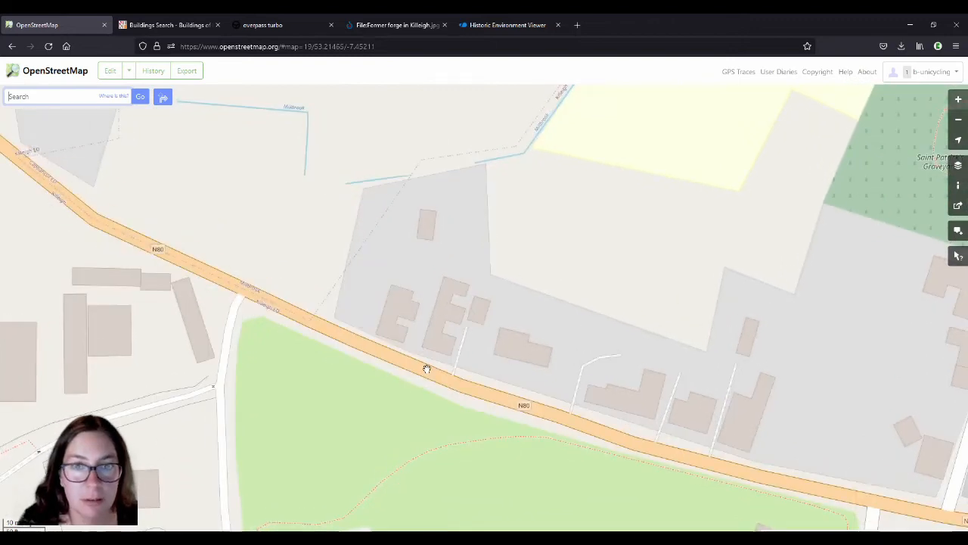
{"action": "scroll", "coordinate": [428, 368], "scroll_direction": "down", "scroll_amount": 2}
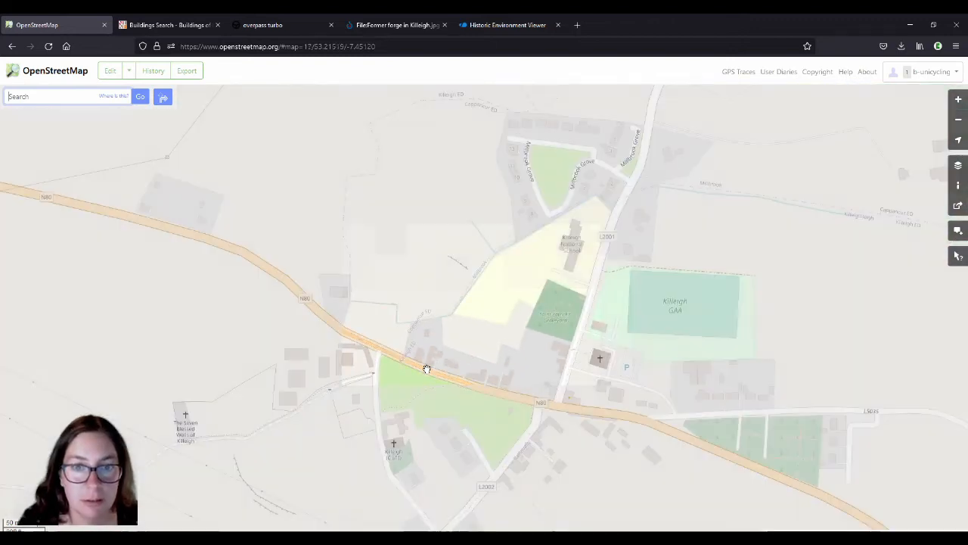
- Switch to overpass turbo and build a wizard query for "building=smithy in Ireland" without running it
{"action": "left_click", "coordinate": [280, 26]}
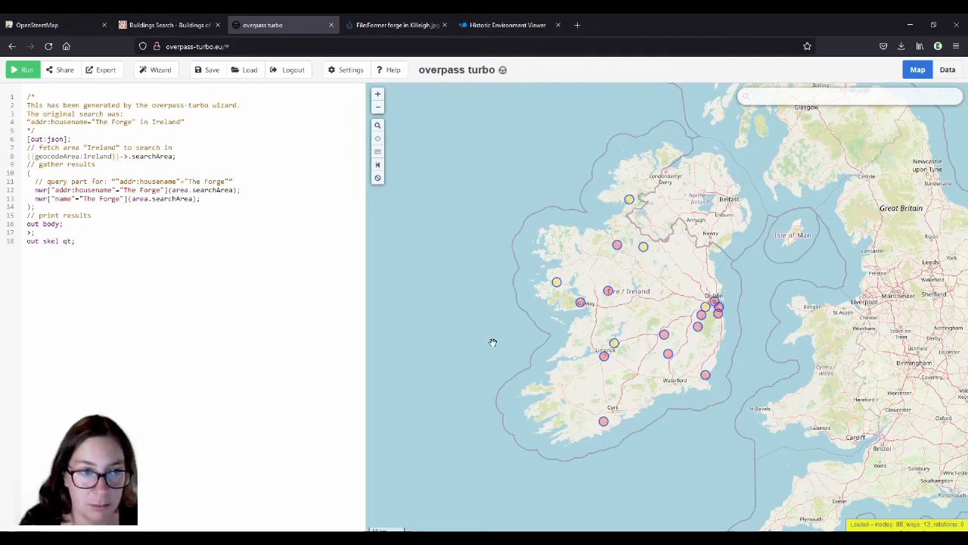
{"action": "left_click", "coordinate": [156, 69]}
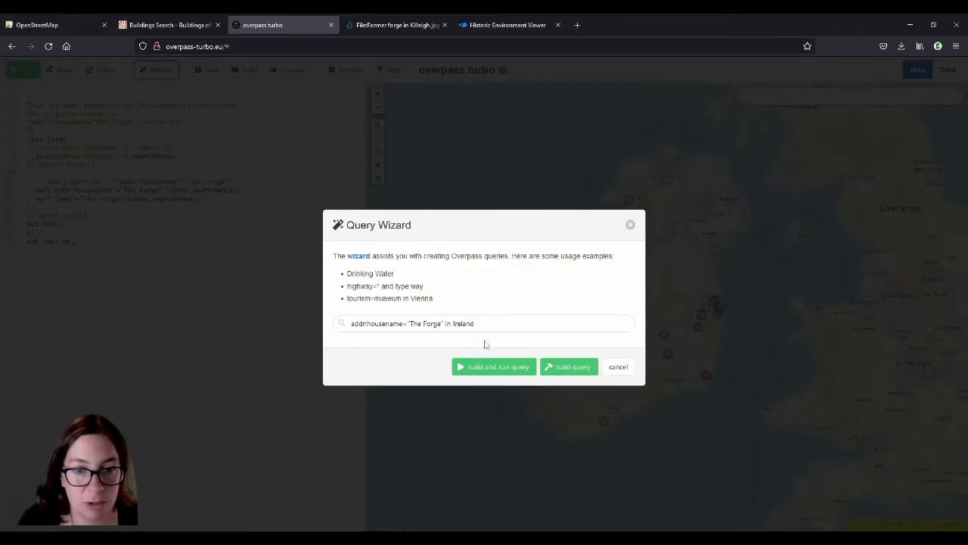
{"action": "triple_click", "coordinate": [538, 326]}
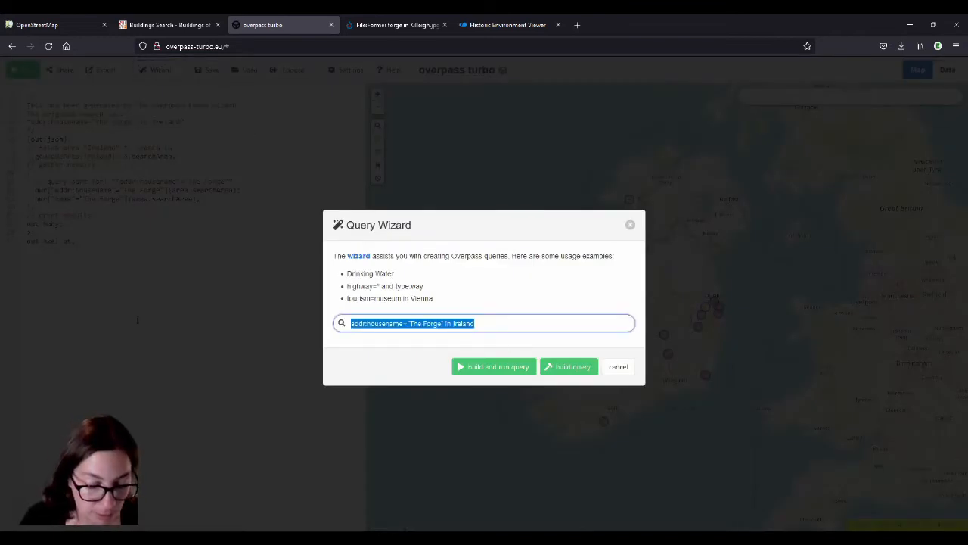
{"action": "type", "text": "building=smithy"}
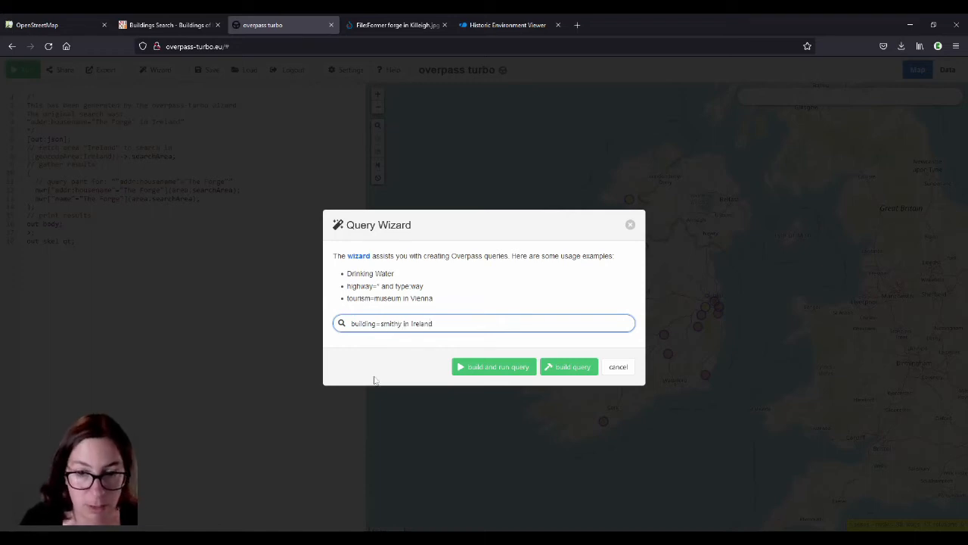
{"action": "left_click", "coordinate": [572, 368]}
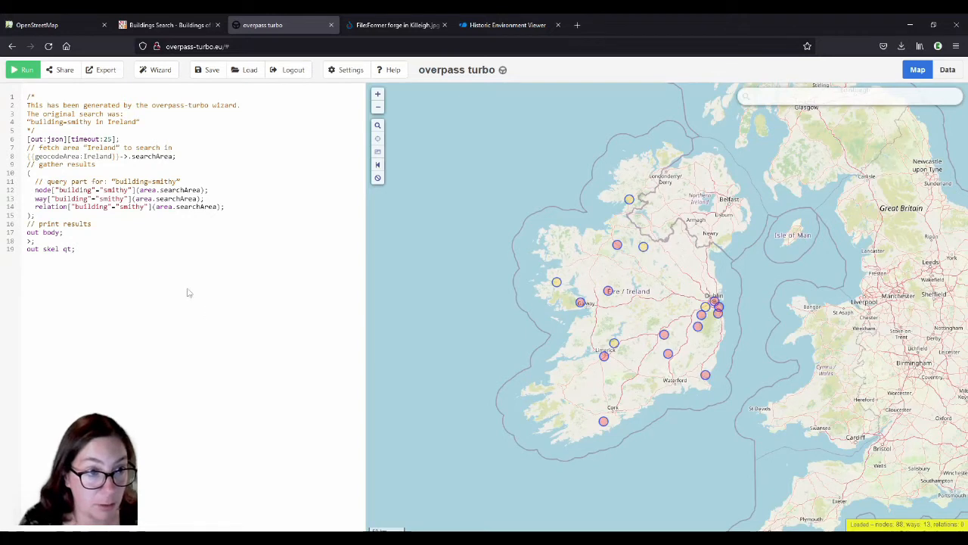
- Duplicate the building=smithy query block below the original and change the copy's comment to "building:part=smithy"
{"action": "left_click_drag", "start_coordinate": [23, 181], "coordinate": [243, 205]}
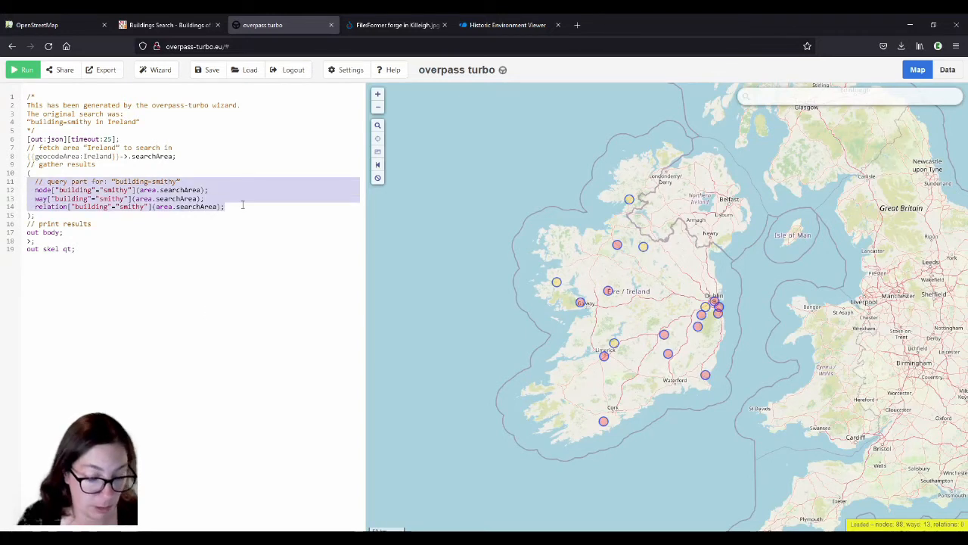
{"action": "key", "text": "ctrl+c"}
{"action": "left_click", "coordinate": [234, 210]}
{"action": "key", "text": "Return"}
{"action": "key", "text": "ctrl+v"}
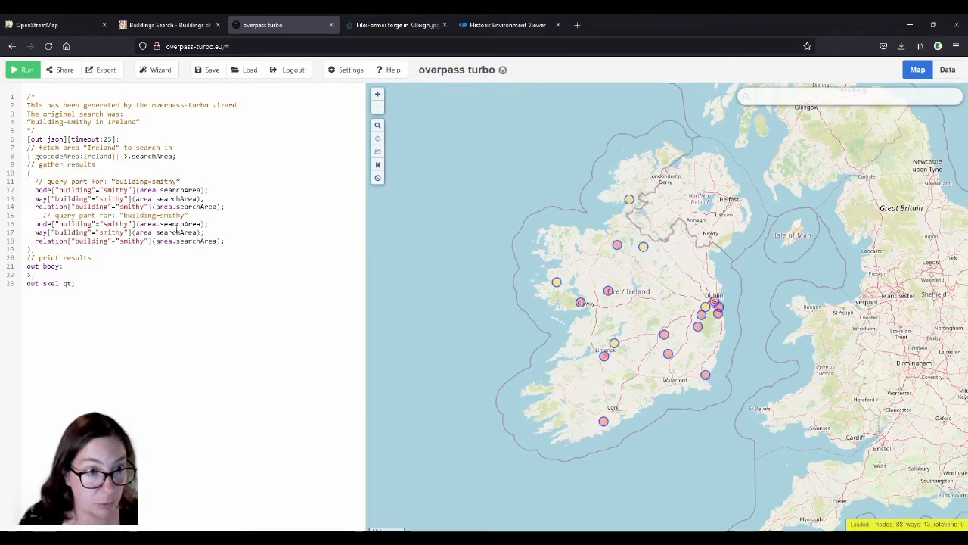
{"action": "type", "text": ":part"}
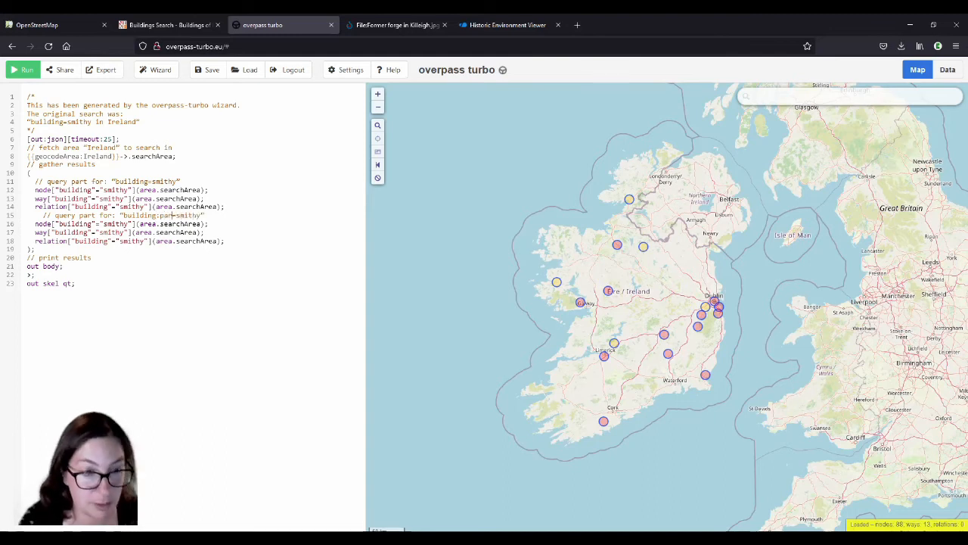
- Delete the node lines from both smithy query blocks, keeping only the way and relation lines
{"action": "double_click", "coordinate": [43, 224]}
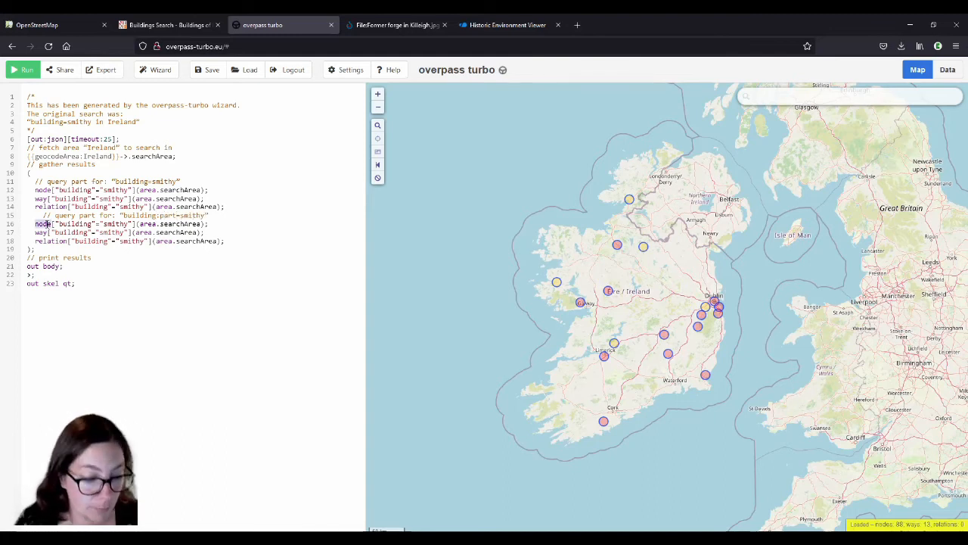
{"action": "left_click_drag", "start_coordinate": [230, 224], "coordinate": [226, 182]}
{"action": "key", "text": "BackSpace"}
{"action": "key", "text": "BackSpace"}
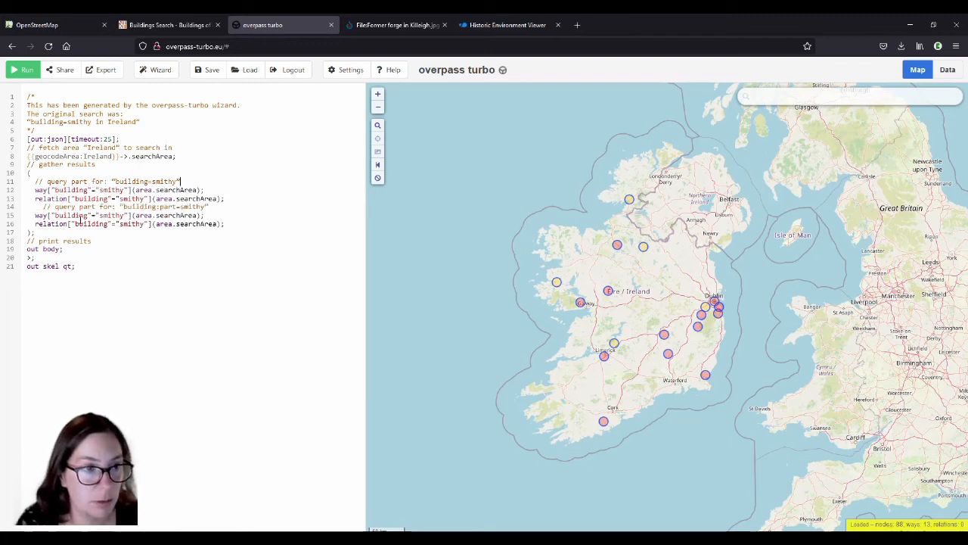
- Change the key in the second block's way and relation lines to "building:part"
{"action": "left_click", "coordinate": [89, 216]}
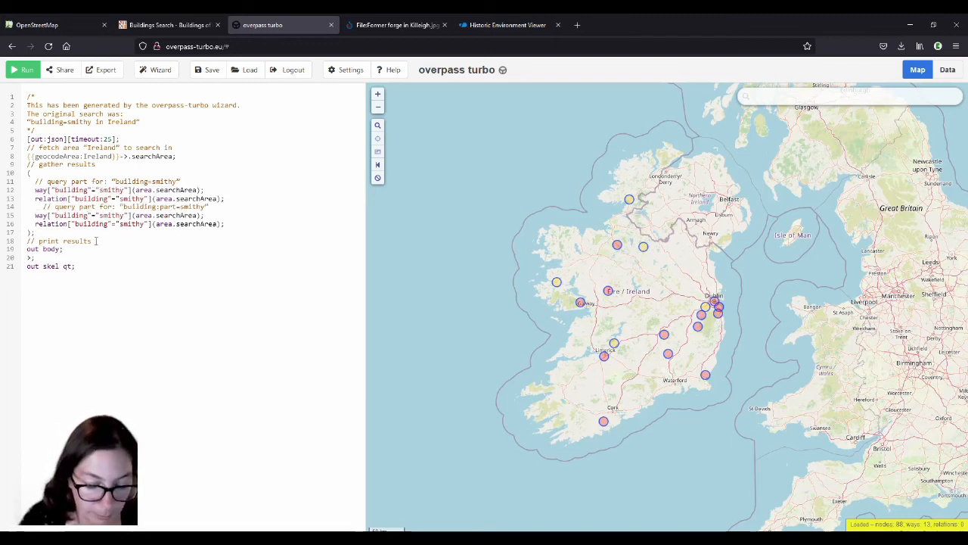
{"action": "type", "text": ":part"}
{"action": "mouse_move", "coordinate": [108, 216]}
{"action": "left_mouse_down"}
{"action": "mouse_move", "coordinate": [54, 215]}
{"action": "mouse_move", "coordinate": [110, 224]}
{"action": "left_mouse_up"}
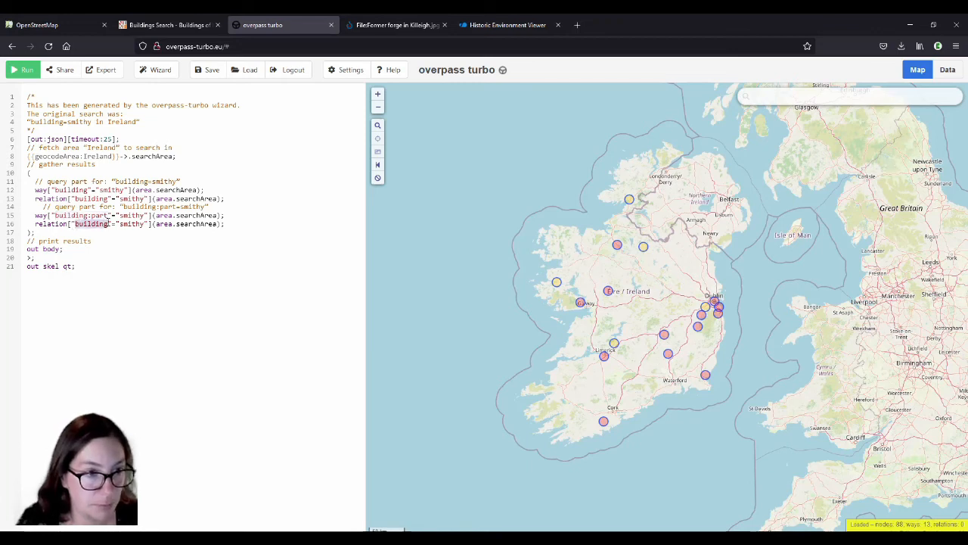
{"action": "key", "text": "ctrl+v"}
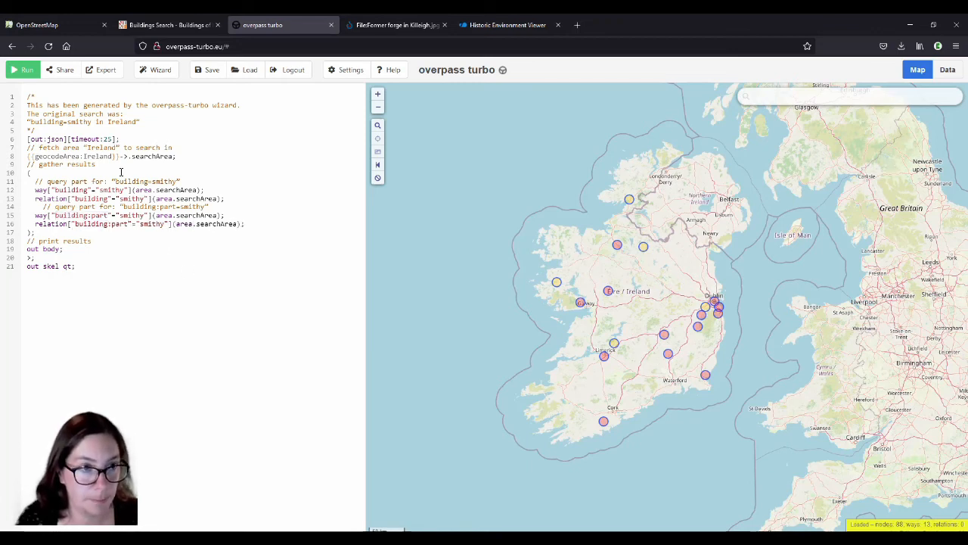
{"action": "left_click_drag", "start_coordinate": [116, 139], "coordinate": [104, 139]}
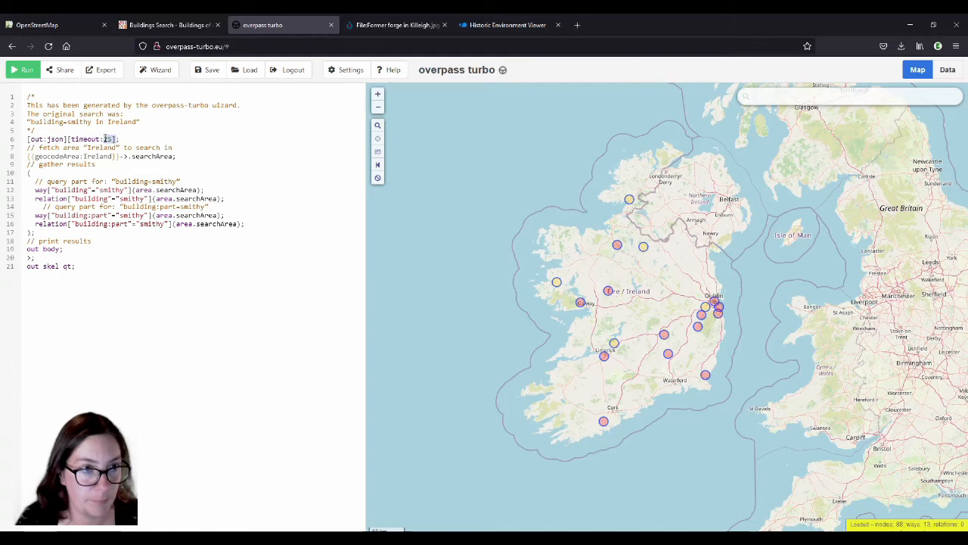
{"action": "left_click", "coordinate": [147, 240]}
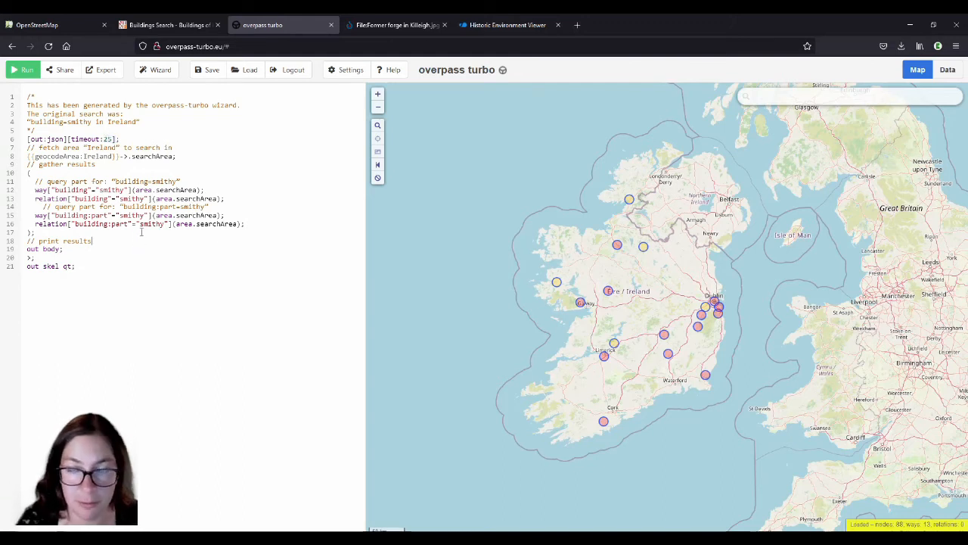
- Go back to the OpenStreetMap Wiki page for building=smithy, review its mapping guidance and tag usage, and return to overpass turbo
{"action": "left_click", "coordinate": [481, 28]}
{"action": "right_click", "coordinate": [15, 46]}
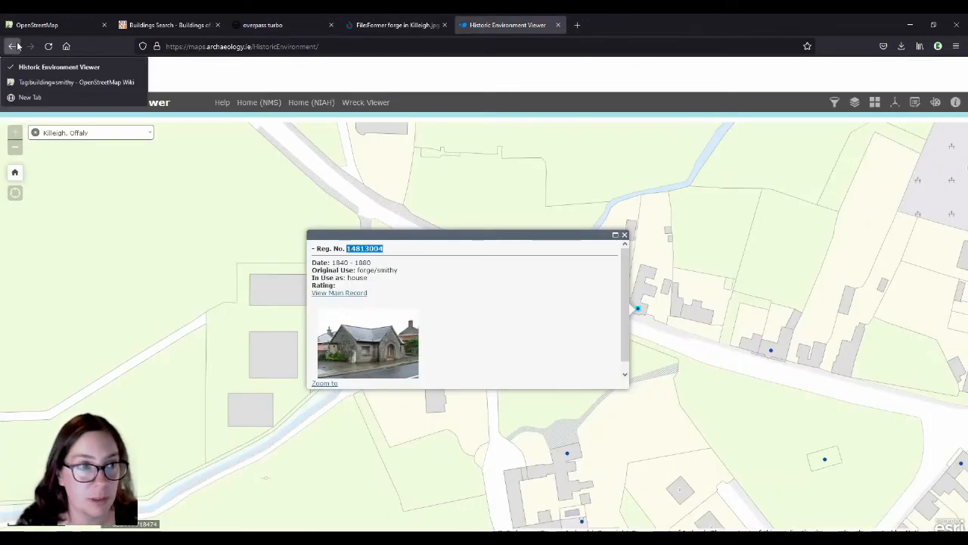
{"action": "left_click", "coordinate": [76, 82]}
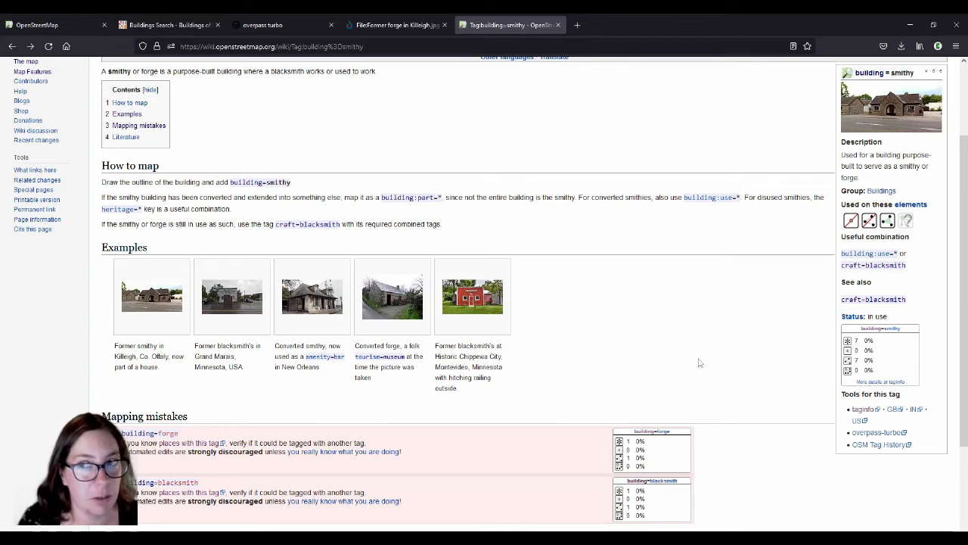
{"action": "left_click", "coordinate": [277, 25]}
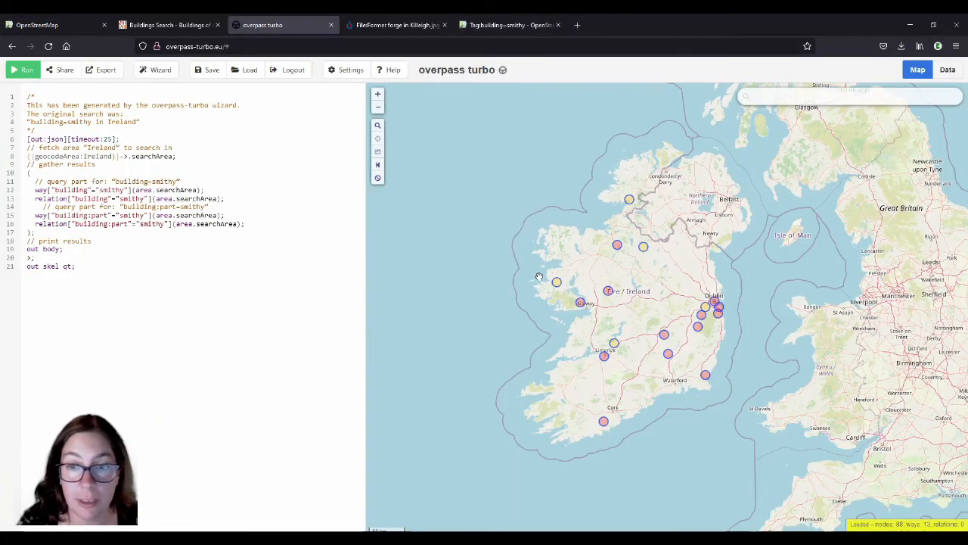
- Run the combined building=smithy and building:part=smithy query for Ireland with the map zoomed out over western Europe
{"action": "scroll", "coordinate": [541, 276], "scroll_direction": "down", "scroll_amount": 1}
{"action": "scroll", "coordinate": [542, 277], "scroll_direction": "down", "scroll_amount": 2}
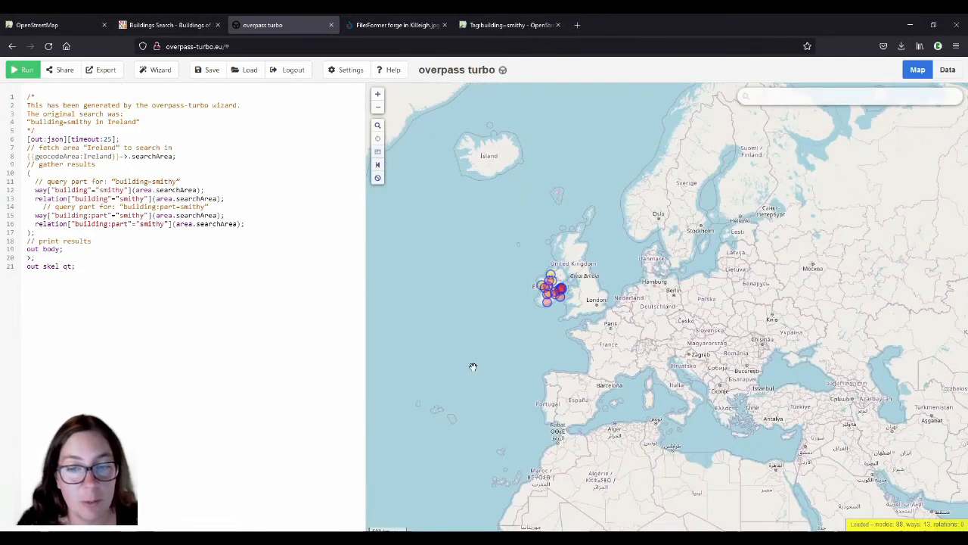
{"action": "scroll", "coordinate": [503, 264], "scroll_direction": "up", "scroll_amount": 1}
{"action": "left_click", "coordinate": [24, 72]}
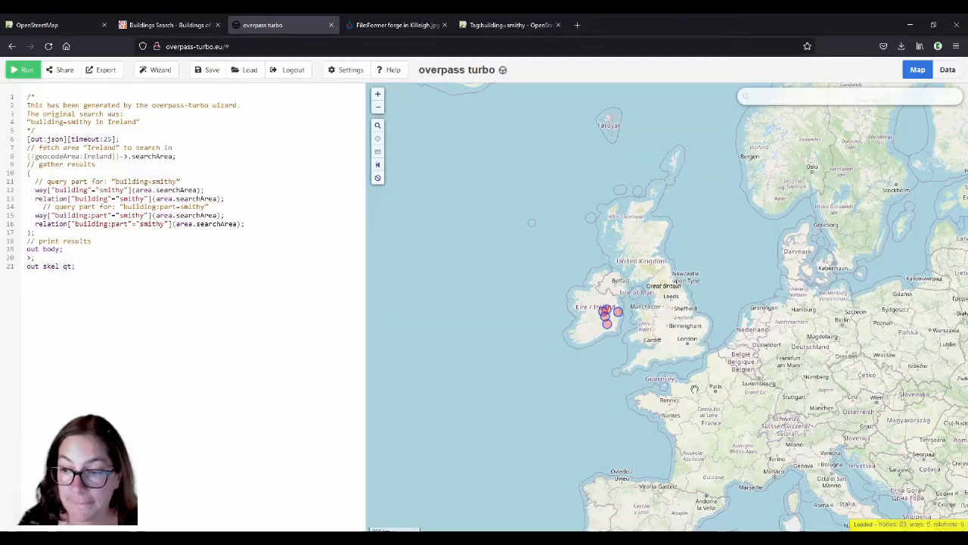
- Inspect the tags of the query result on Forge Road in Enniskerry, south of Dublin
{"action": "scroll", "coordinate": [610, 321], "scroll_direction": "up", "scroll_amount": 3}
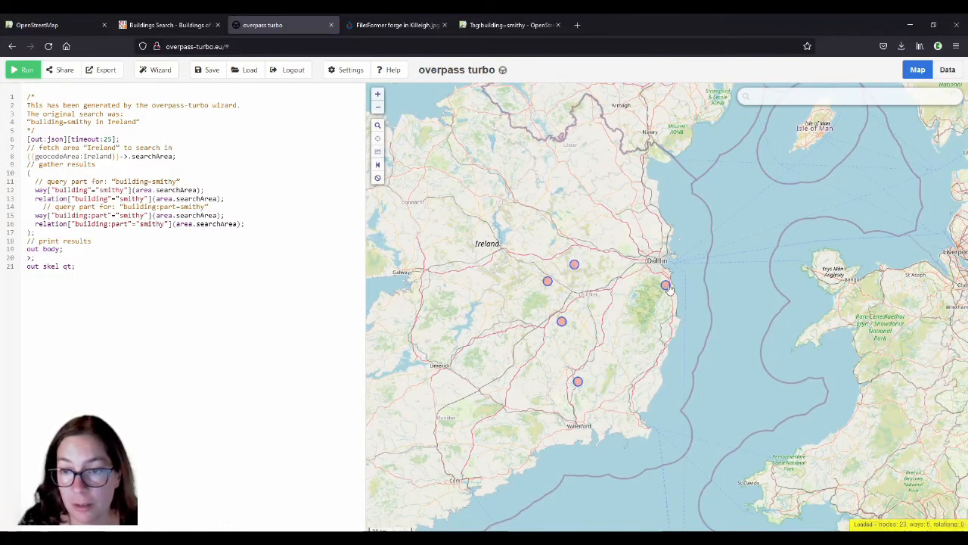
{"action": "left_click", "coordinate": [666, 285]}
{"action": "scroll", "coordinate": [668, 286], "scroll_direction": "up", "scroll_amount": 3}
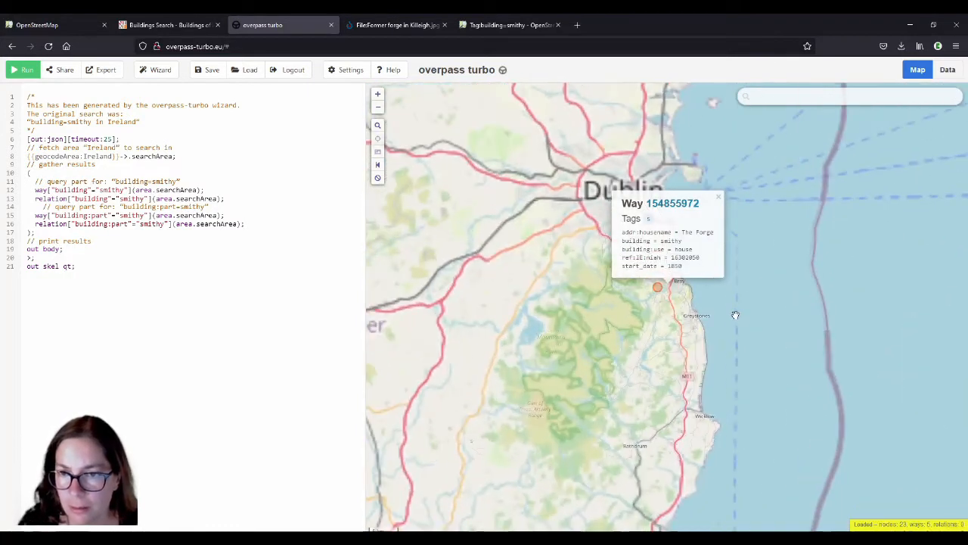
{"action": "scroll", "coordinate": [651, 318], "scroll_direction": "up", "scroll_amount": 5}
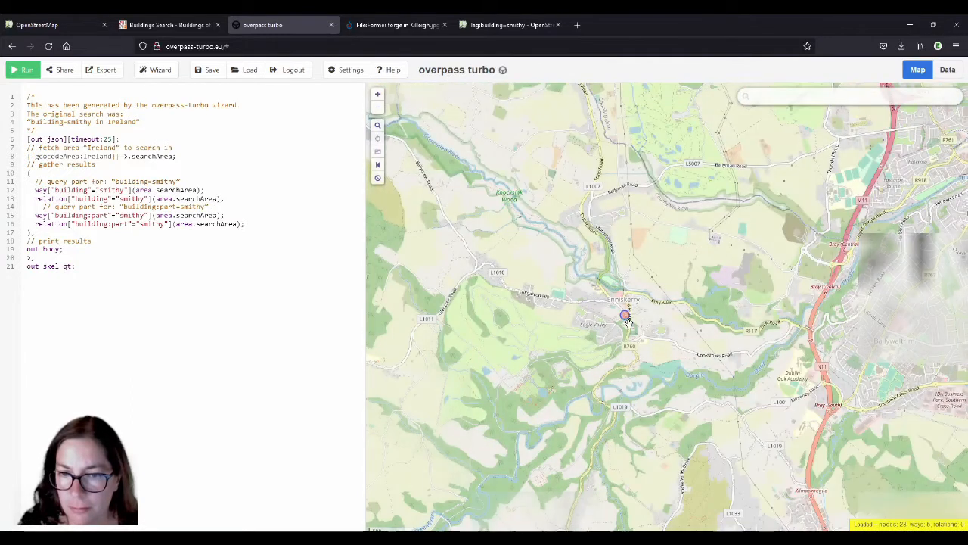
{"action": "scroll", "coordinate": [630, 319], "scroll_direction": "up", "scroll_amount": 1}
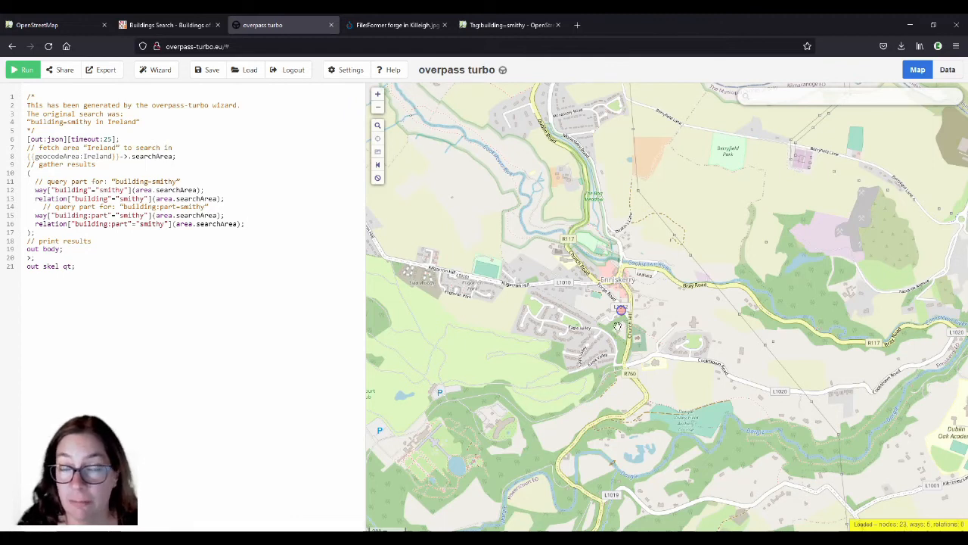
{"action": "scroll", "coordinate": [617, 319], "scroll_direction": "up", "scroll_amount": 4}
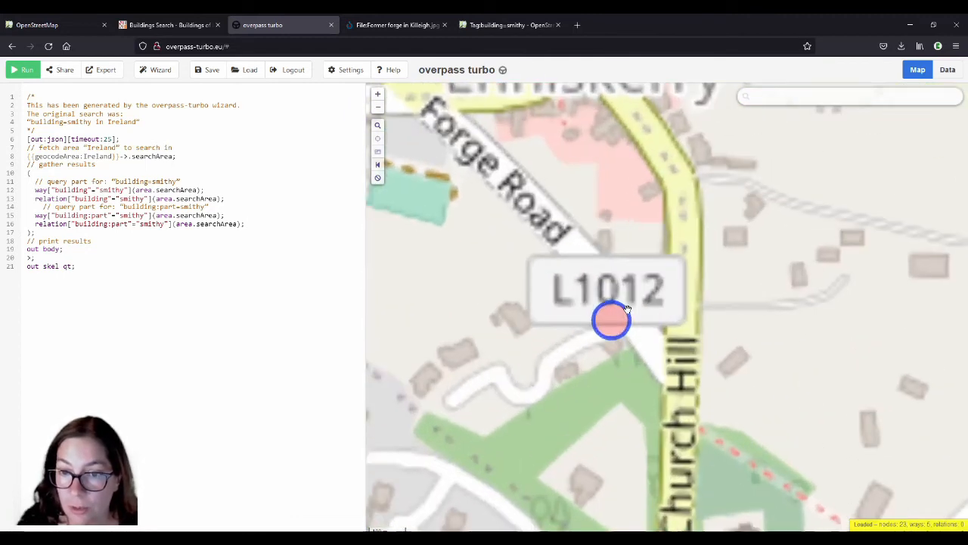
{"action": "scroll", "coordinate": [614, 325], "scroll_direction": "down", "scroll_amount": 4}
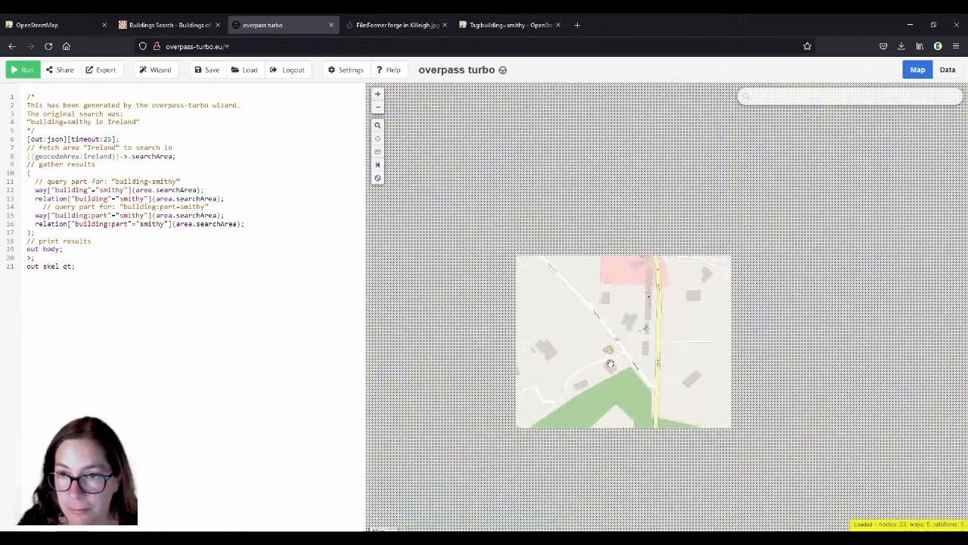
{"action": "scroll", "coordinate": [611, 366], "scroll_direction": "up", "scroll_amount": 5}
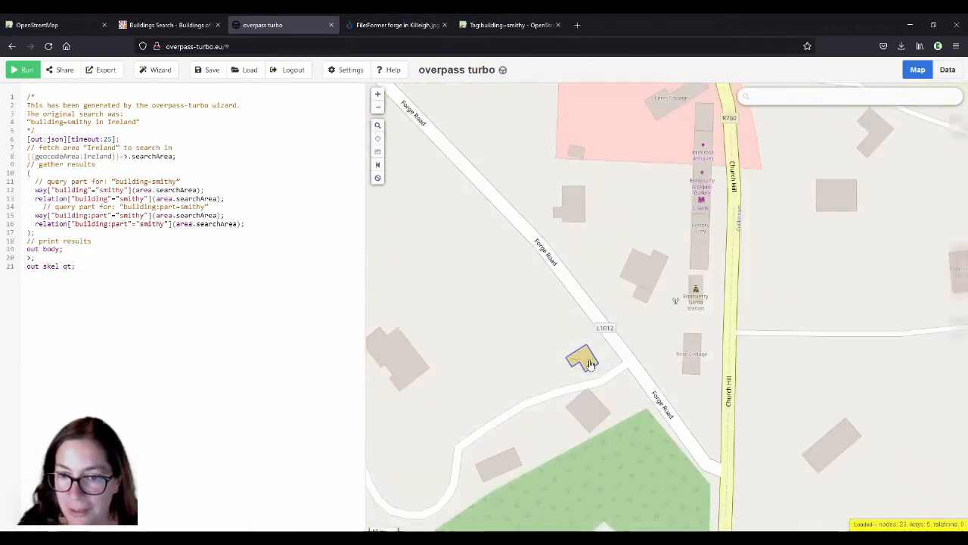
{"action": "left_click", "coordinate": [592, 363]}
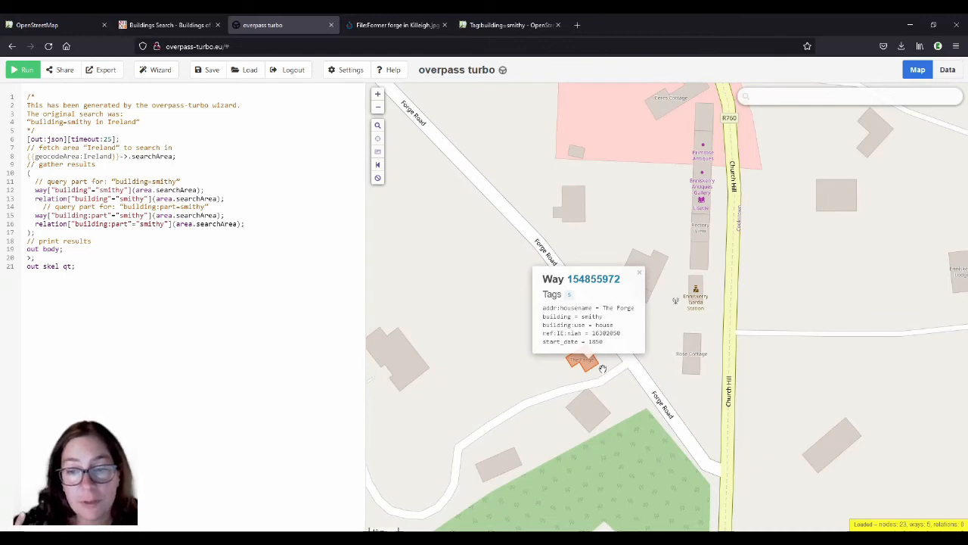
{"action": "left_click", "coordinate": [641, 273]}
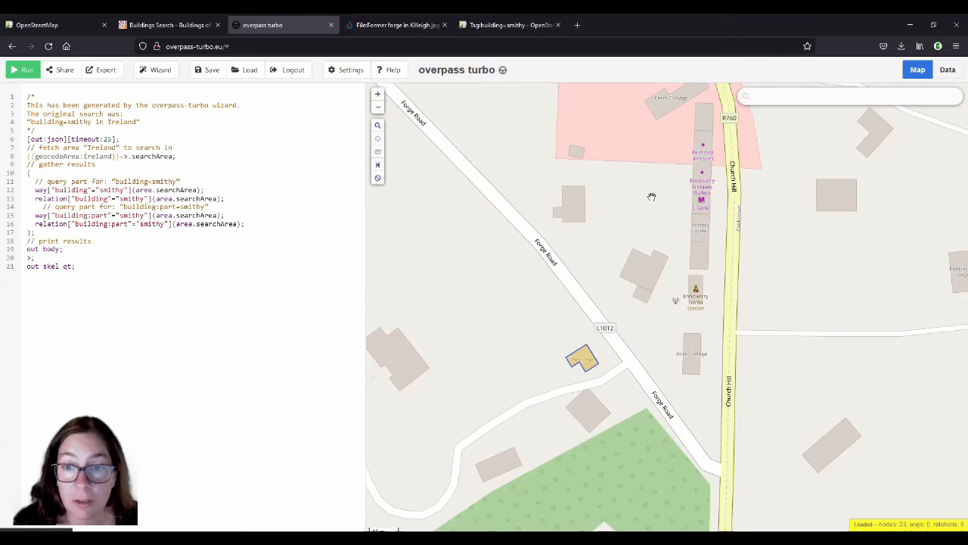
- Return to the wider map of Ireland and inspect the smithy result west of Edenderry
{"action": "scroll", "coordinate": [651, 197], "scroll_direction": "down", "scroll_amount": 4}
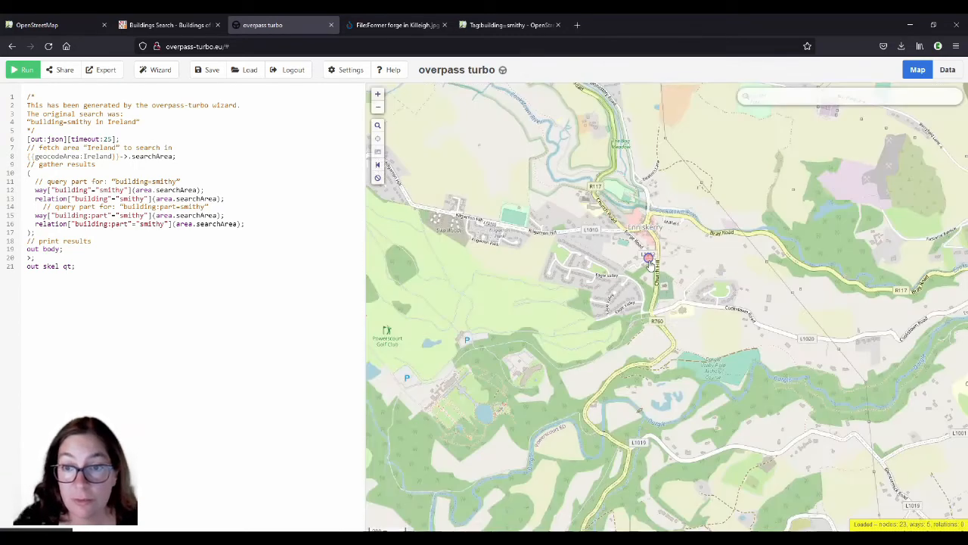
{"action": "scroll", "coordinate": [588, 255], "scroll_direction": "down", "scroll_amount": 2}
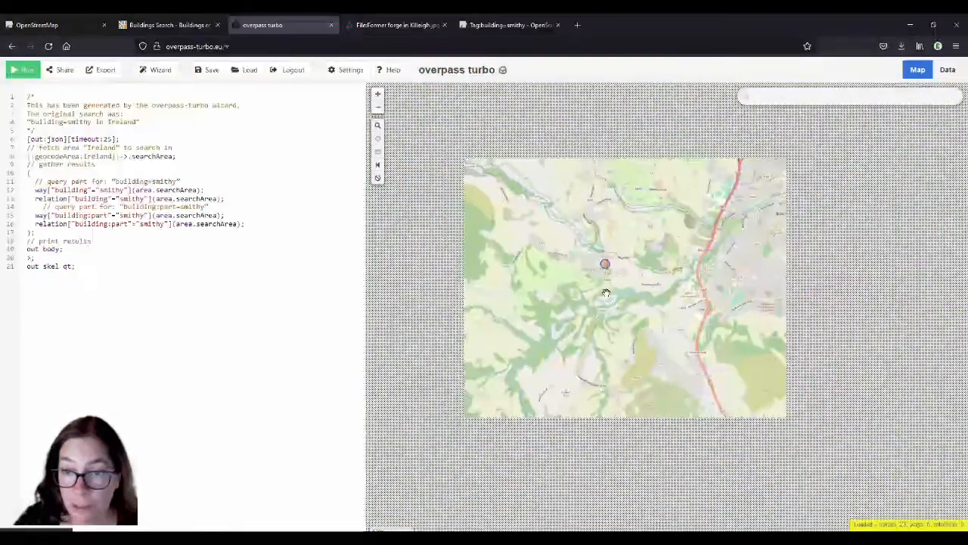
{"action": "scroll", "coordinate": [600, 305], "scroll_direction": "down", "scroll_amount": 2}
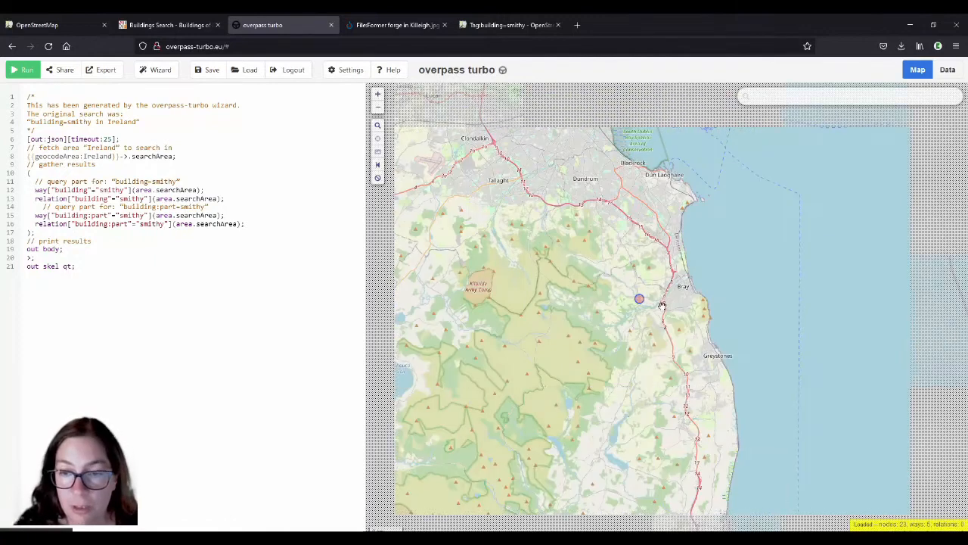
{"action": "scroll", "coordinate": [654, 312], "scroll_direction": "down", "scroll_amount": 3}
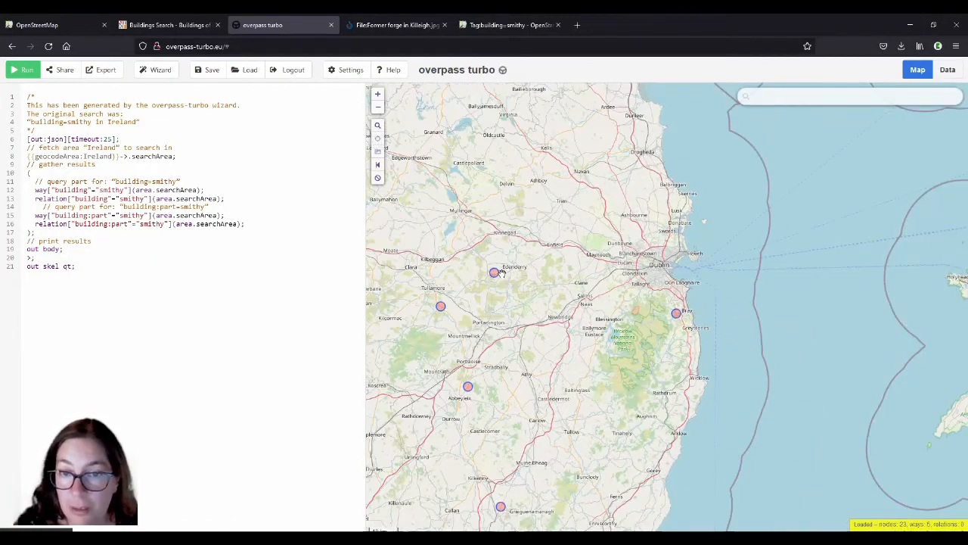
{"action": "scroll", "coordinate": [491, 278], "scroll_direction": "up", "scroll_amount": 5}
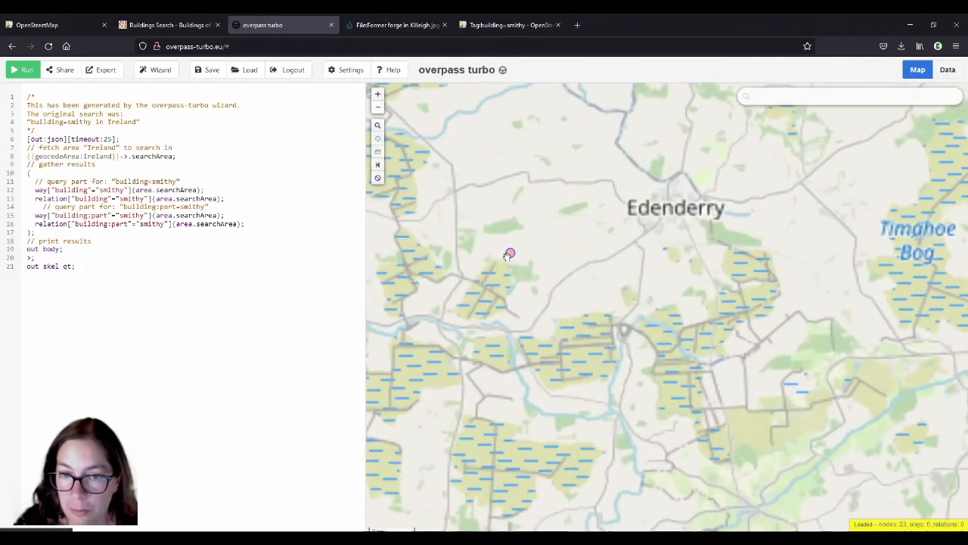
{"action": "scroll", "coordinate": [513, 255], "scroll_direction": "up", "scroll_amount": 3}
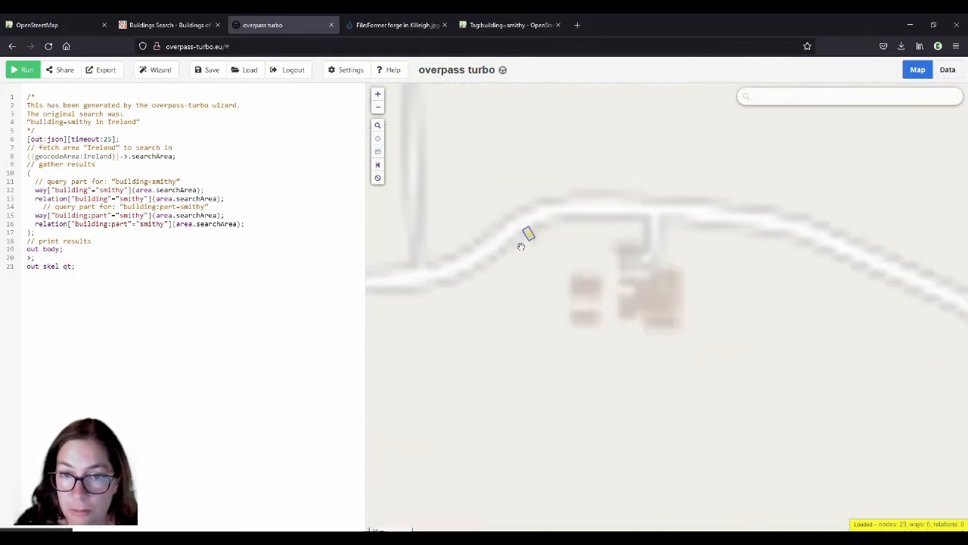
{"action": "left_click", "coordinate": [525, 237]}
{"action": "scroll", "coordinate": [610, 281], "scroll_direction": "down", "scroll_amount": 3}
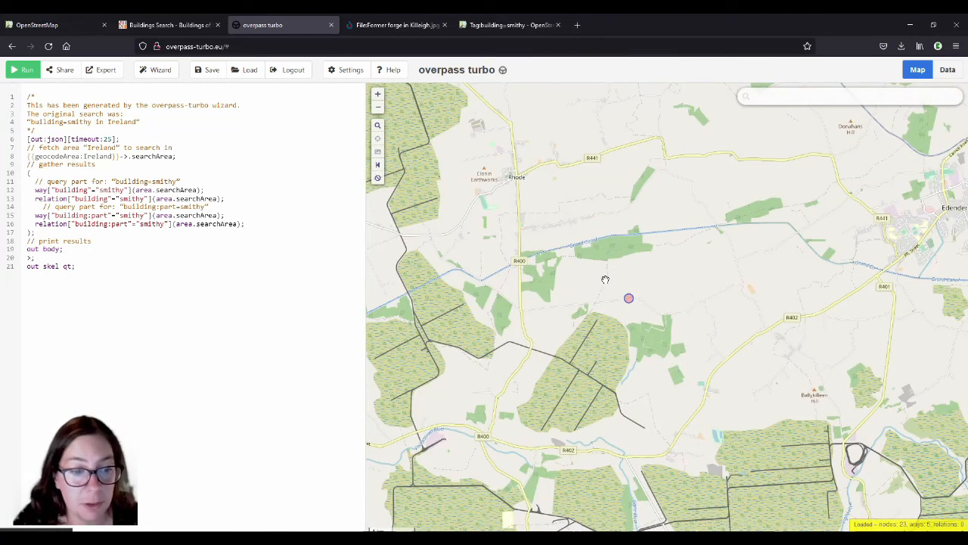
- Switch to OpenStreetMap, open Killeigh for editing and set the background to Ireland British War Office 1:25k GSGS 3906
{"action": "left_click", "coordinate": [65, 27]}
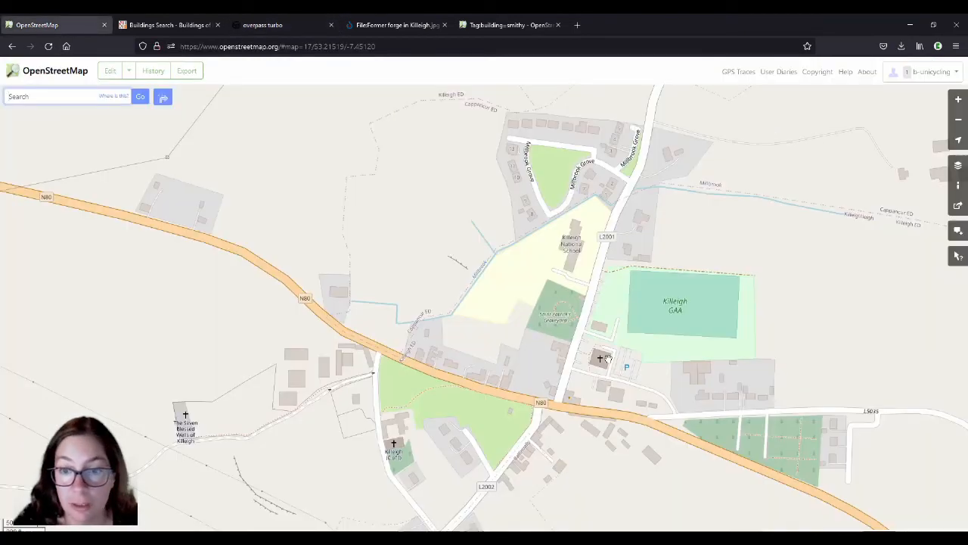
{"action": "scroll", "coordinate": [422, 367], "scroll_direction": "up", "scroll_amount": 3}
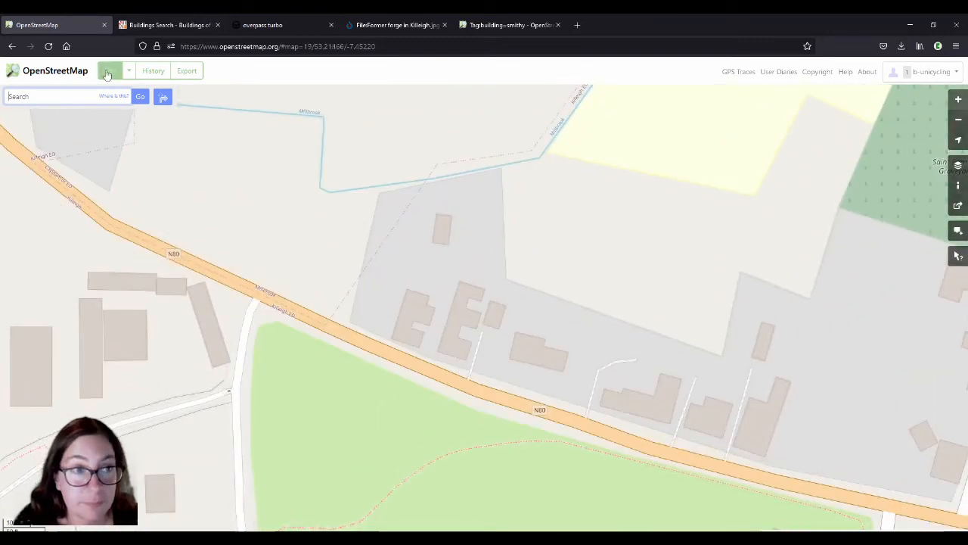
{"action": "left_click", "coordinate": [110, 71]}
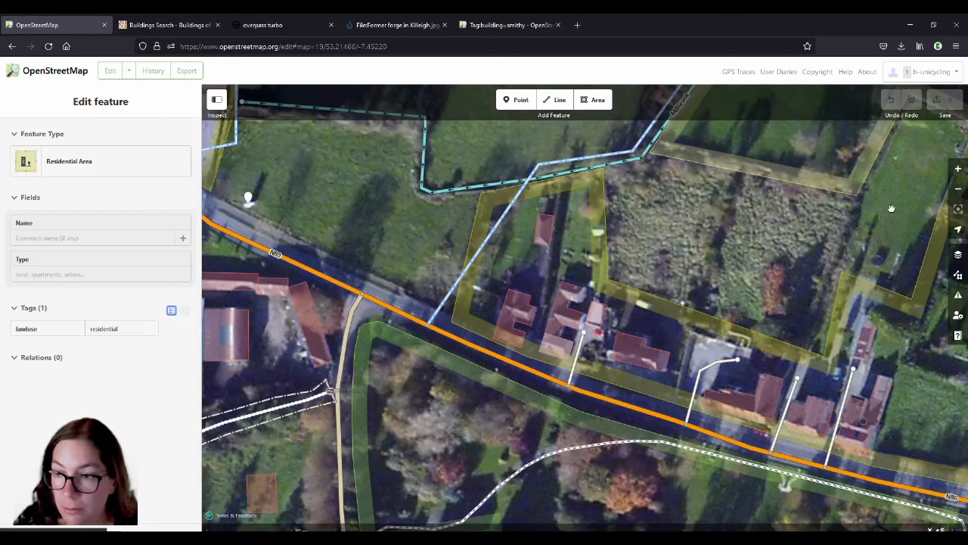
{"action": "left_click", "coordinate": [961, 258]}
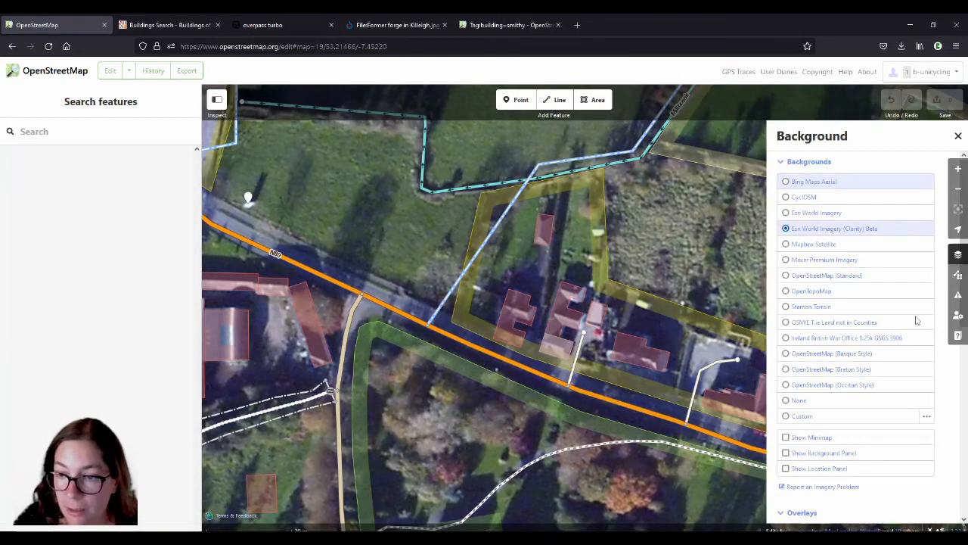
{"action": "left_click", "coordinate": [889, 342]}
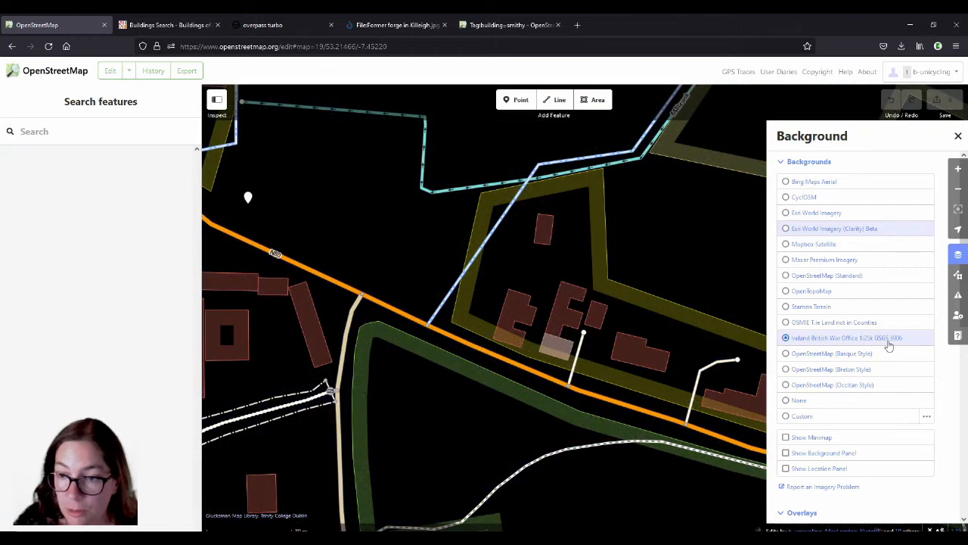
{"action": "left_click", "coordinate": [959, 137]}
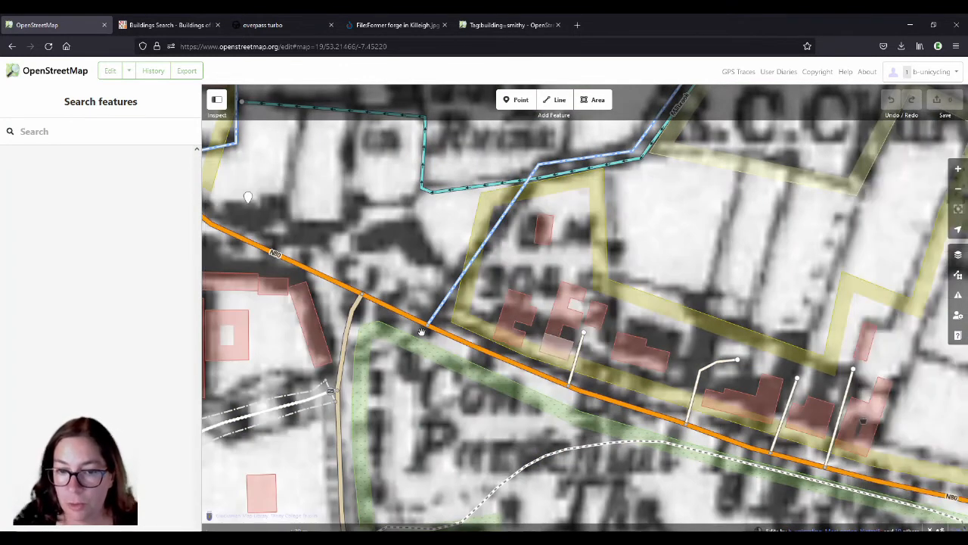
- Examine the historic map along the N80 through Killeigh and leave the editor without changing any feature
{"action": "scroll", "coordinate": [435, 323], "scroll_direction": "down", "scroll_amount": 2}
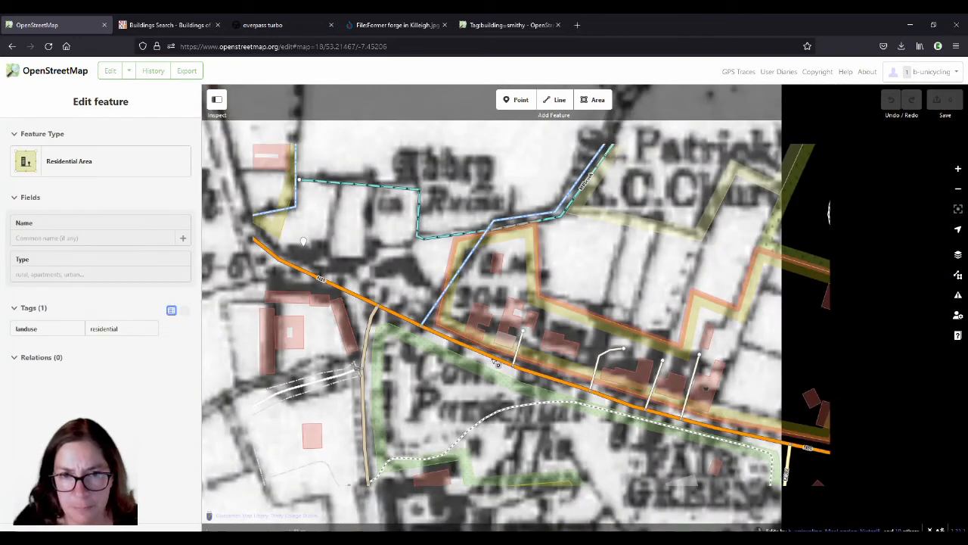
{"action": "scroll", "coordinate": [496, 362], "scroll_direction": "down", "scroll_amount": 1}
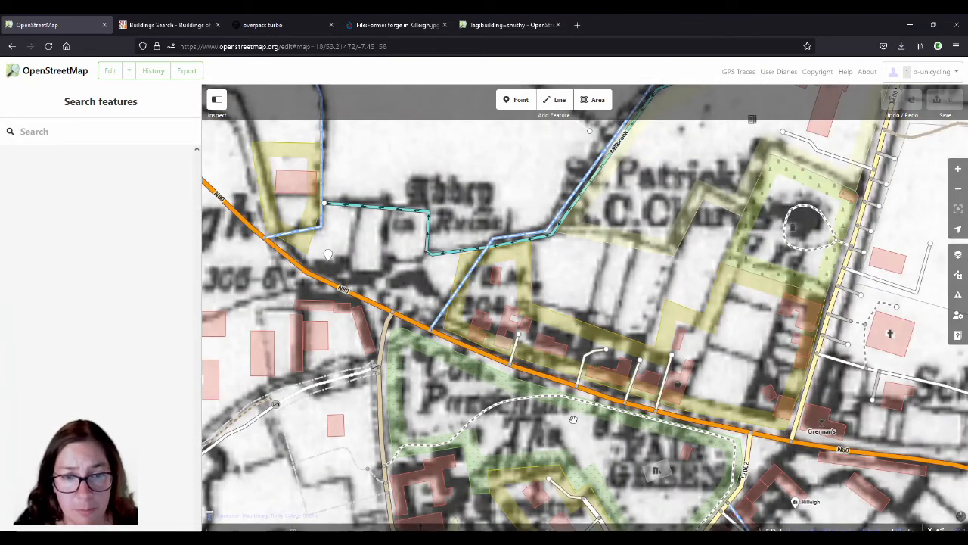
{"action": "left_click", "coordinate": [554, 387]}
{"action": "scroll", "coordinate": [554, 387], "scroll_direction": "down", "scroll_amount": 1}
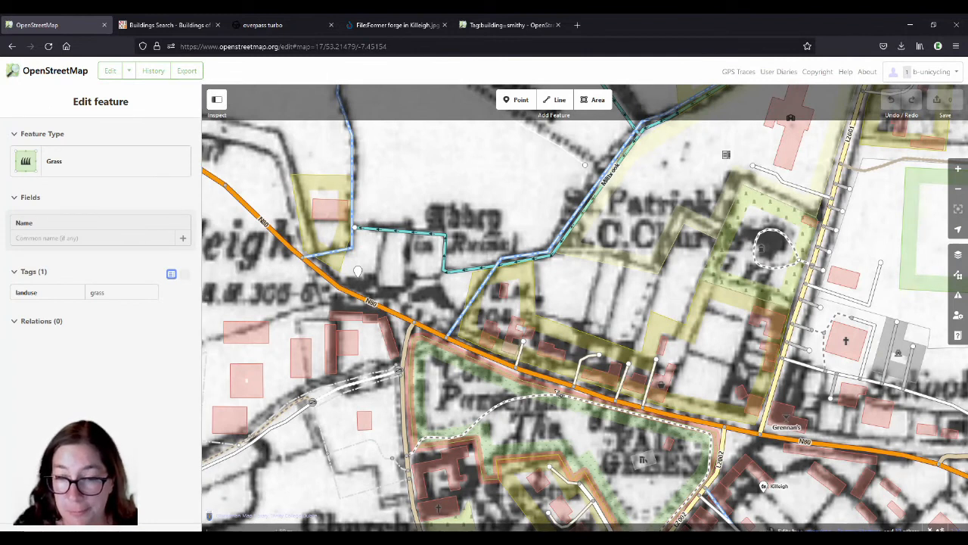
{"action": "key", "text": "Escape"}
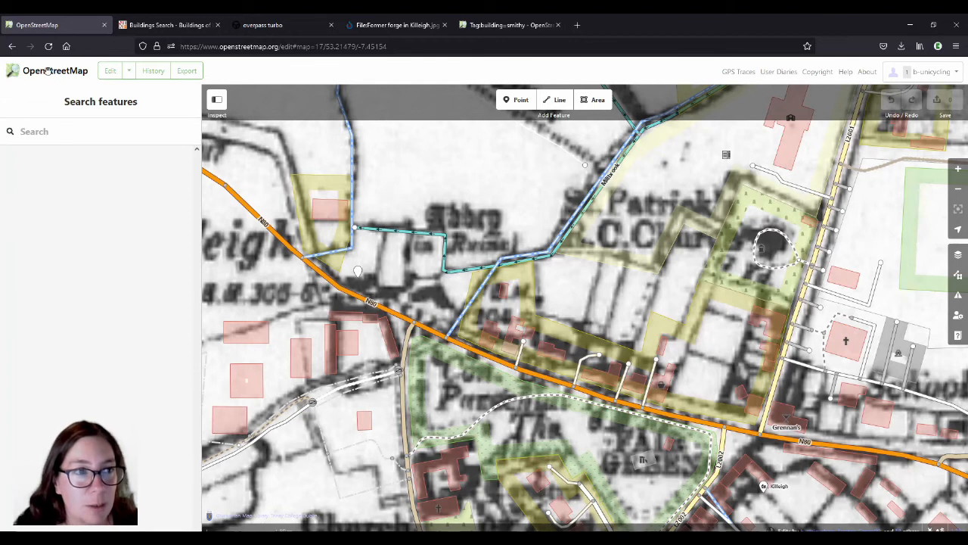
{"action": "left_click", "coordinate": [63, 81]}
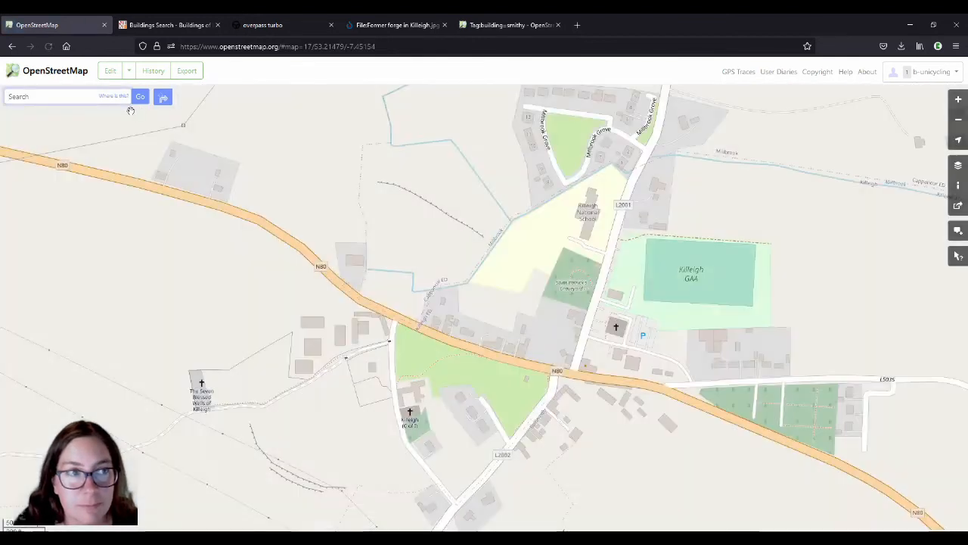
- Open the editor at Kilfane and compare the smithy building beside the R448 with the Smithy label on the historic map
{"action": "left_click", "coordinate": [110, 72]}
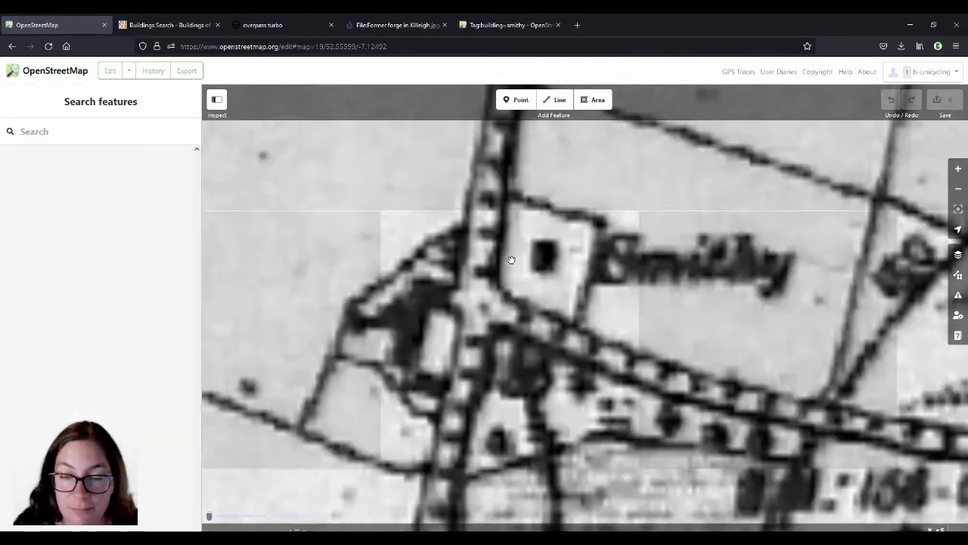
{"action": "scroll", "coordinate": [453, 310], "scroll_direction": "down", "scroll_amount": 3}
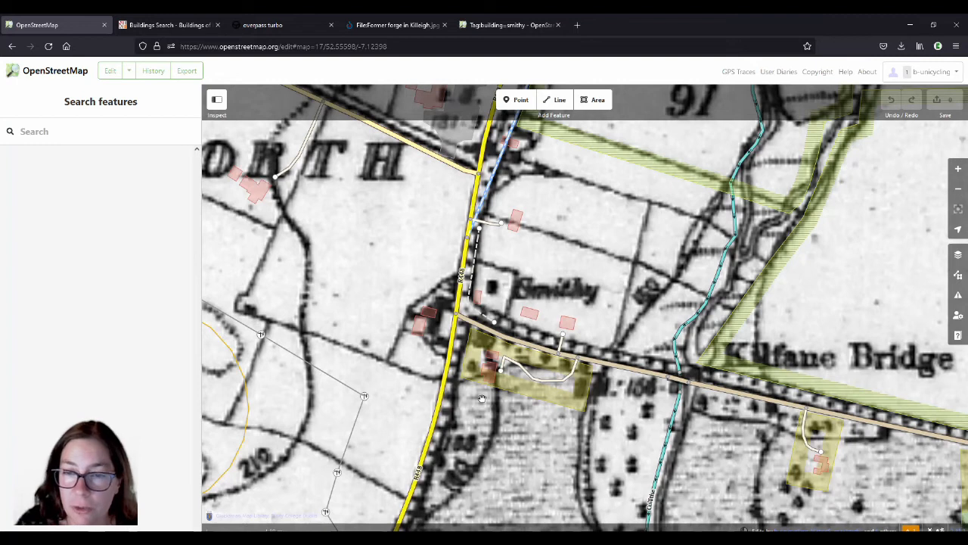
{"action": "left_click", "coordinate": [482, 399]}
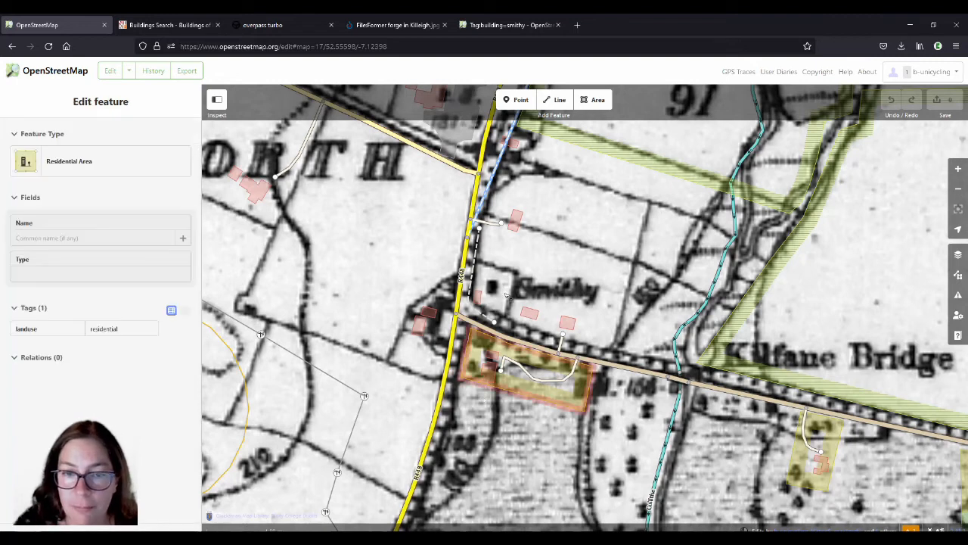
{"action": "left_click", "coordinate": [506, 296]}
{"action": "scroll", "coordinate": [506, 296], "scroll_direction": "up", "scroll_amount": 1}
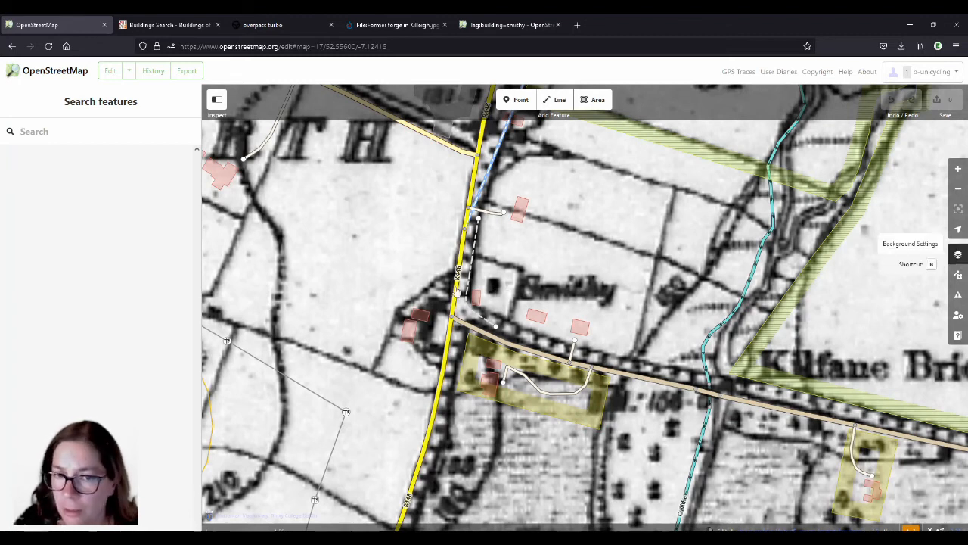
{"action": "left_click", "coordinate": [478, 298]}
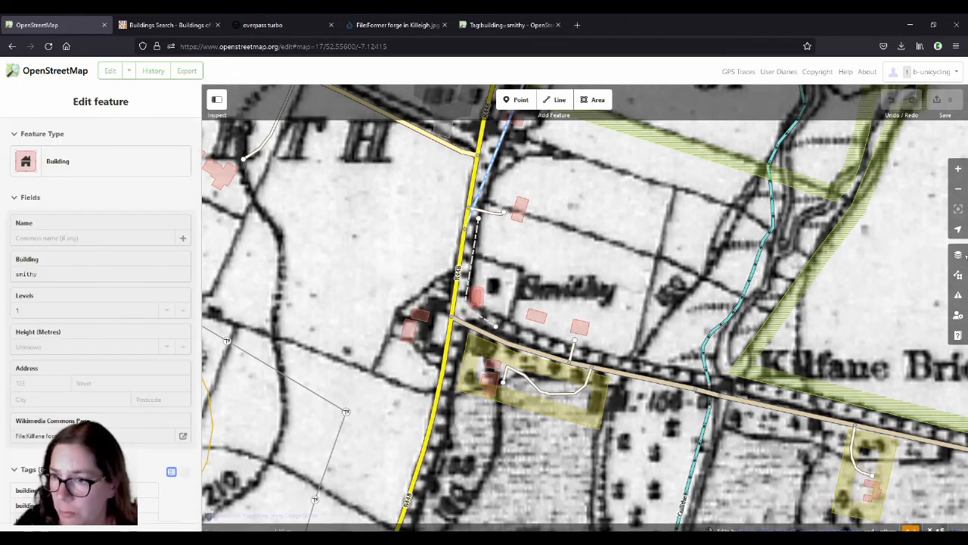
{"action": "key", "text": "Escape"}
- Shift the historic background imagery to an offset of -9.96, -8.48 metres to align it with the mapped roads
{"action": "left_click", "coordinate": [958, 255]}
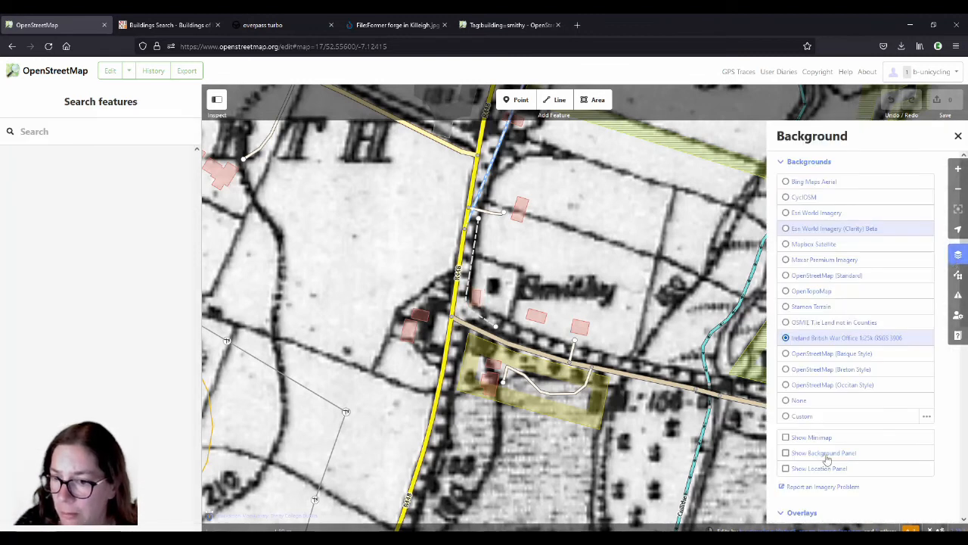
{"action": "scroll", "coordinate": [870, 431], "scroll_direction": "down", "scroll_amount": 4}
{"action": "scroll", "coordinate": [870, 431], "scroll_direction": "down", "scroll_amount": 3}
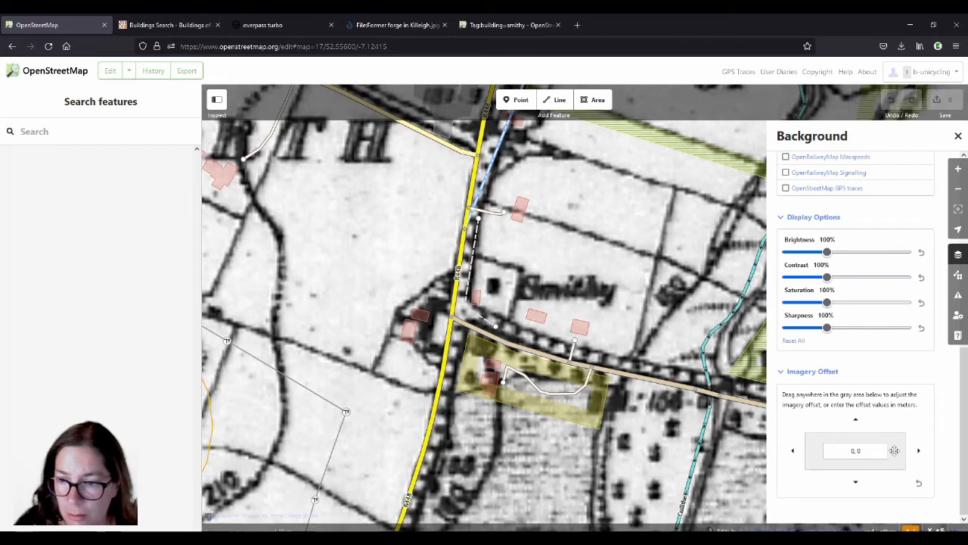
{"action": "left_click_drag", "start_coordinate": [883, 452], "coordinate": [861, 480]}
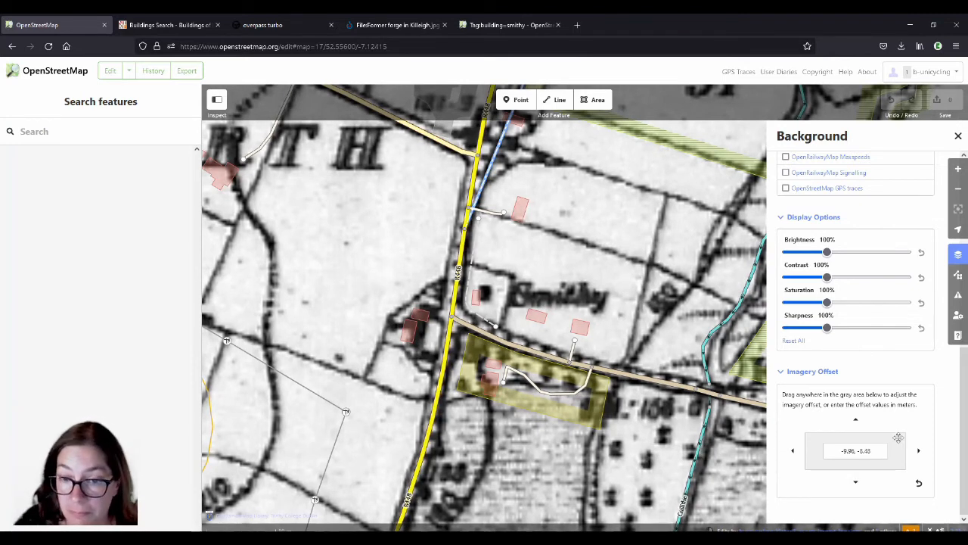
- Adjust the historic background imagery offset to -9.96, -12.26 metres and check its alignment across the wider Kilfane area
{"action": "left_click_drag", "start_coordinate": [899, 438], "coordinate": [899, 450]}
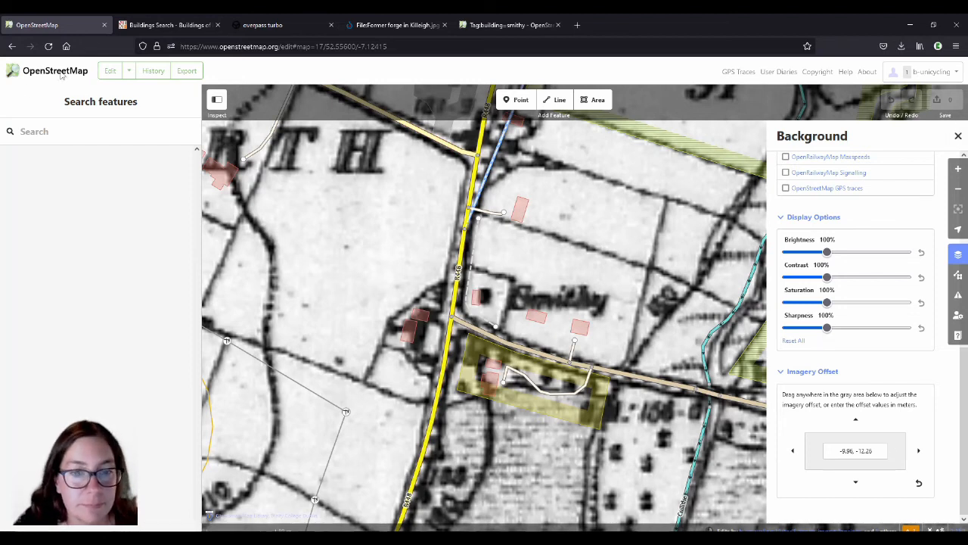
{"action": "scroll", "coordinate": [488, 316], "scroll_direction": "down", "scroll_amount": 5}
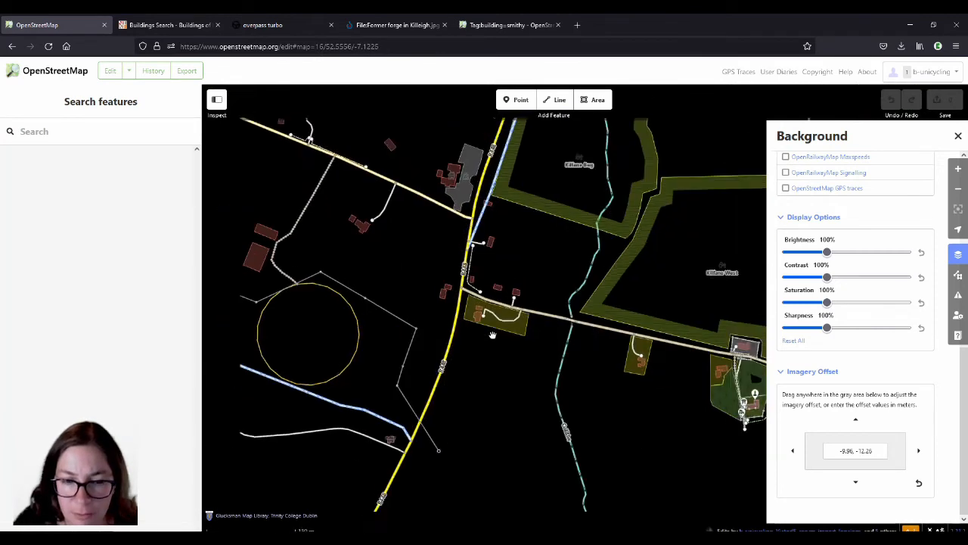
{"action": "scroll", "coordinate": [493, 334], "scroll_direction": "down", "scroll_amount": 3}
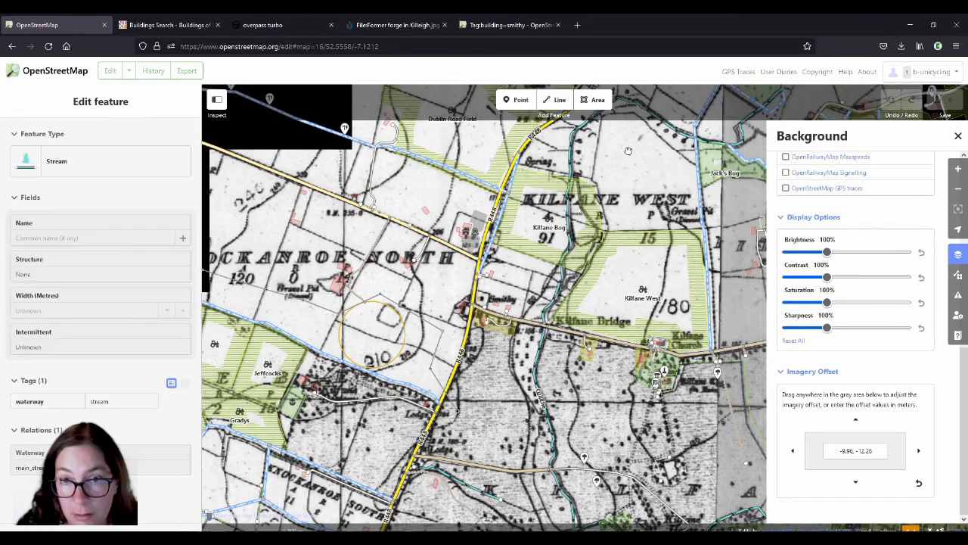
- Follow the R448 on the historic map from Kilfane past Sugarstown to Dungarvan, and hide the OpenStreetMap data to read the labels there
{"action": "left_click_drag", "start_coordinate": [629, 149], "coordinate": [560, 285]}
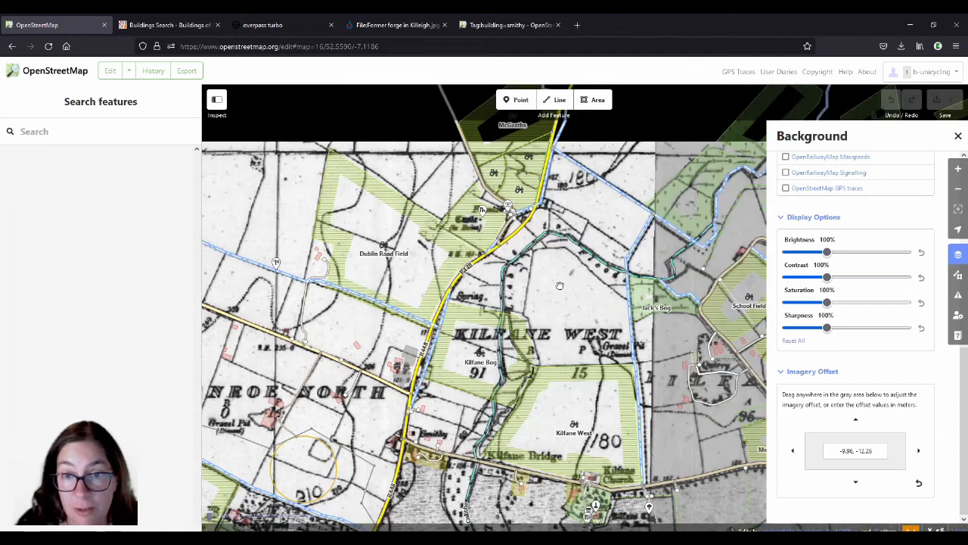
{"action": "left_click_drag", "start_coordinate": [510, 384], "coordinate": [423, 519]}
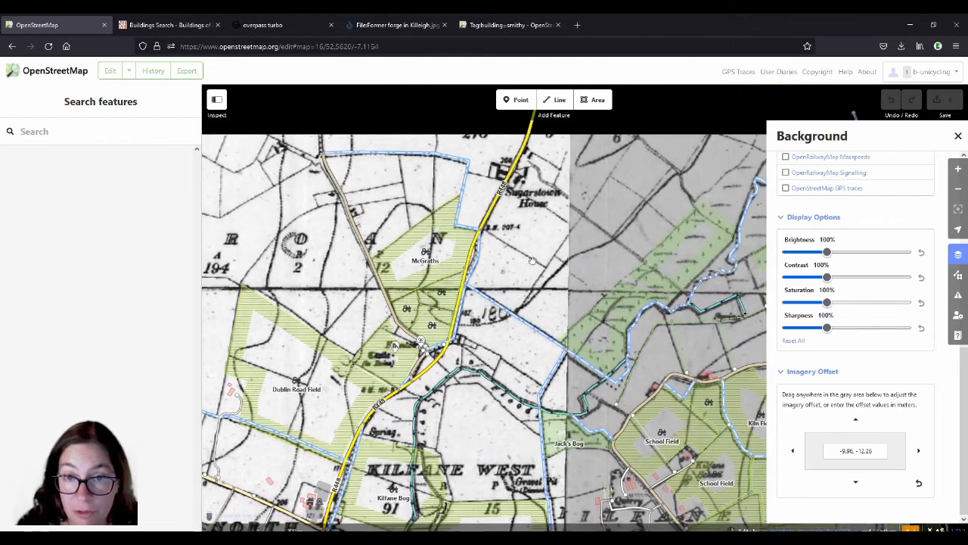
{"action": "left_click_drag", "start_coordinate": [584, 137], "coordinate": [495, 355]}
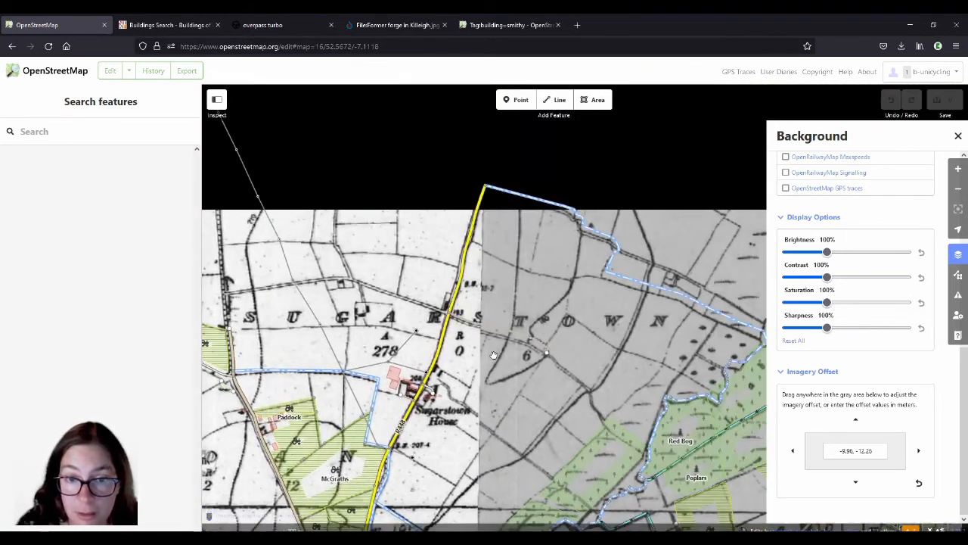
{"action": "left_click_drag", "start_coordinate": [579, 140], "coordinate": [457, 398]}
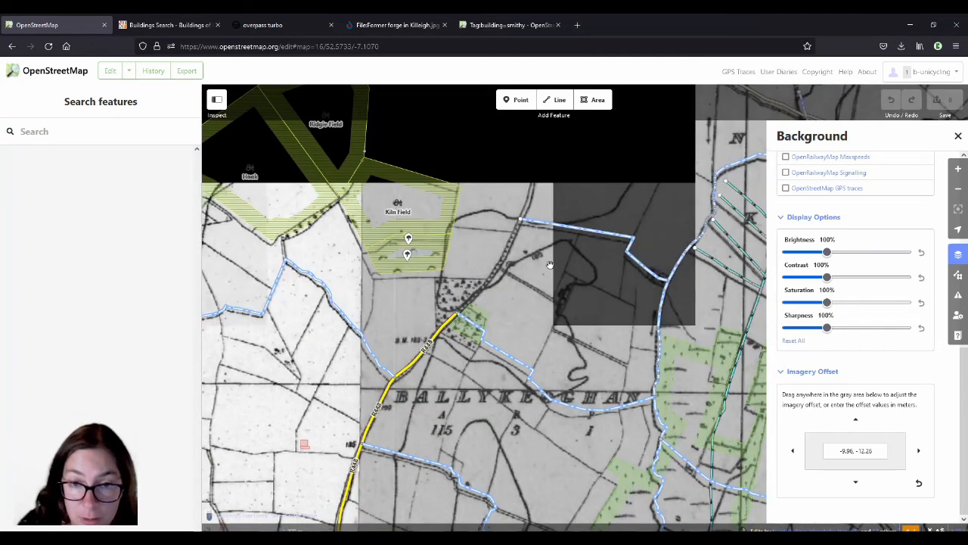
{"action": "left_click_drag", "start_coordinate": [594, 148], "coordinate": [475, 391]}
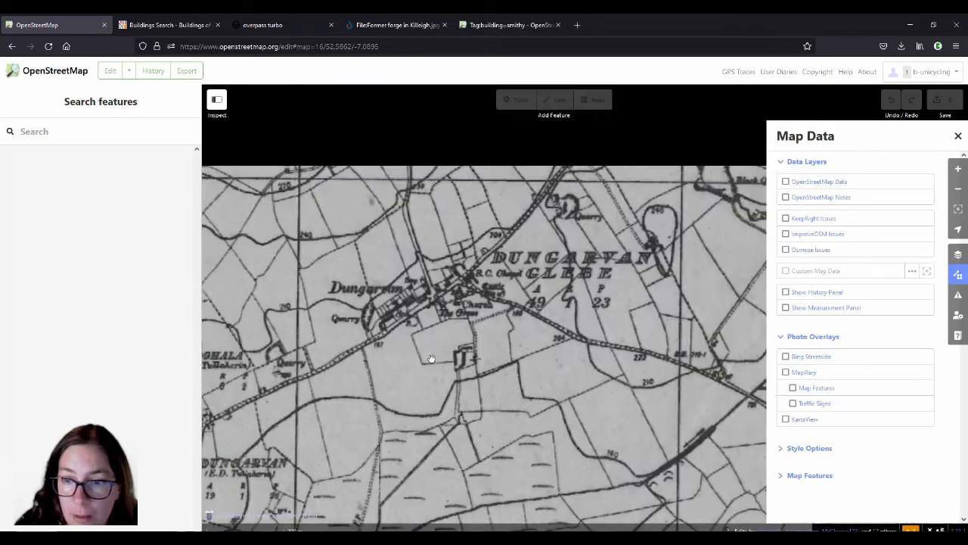
- Examine the unobstructed historic map from Dungarvan back to Ballykeoghan and show the OpenStreetMap data layer again
{"action": "left_click_drag", "start_coordinate": [429, 359], "coordinate": [512, 223]}
{"action": "left_click_drag", "start_coordinate": [389, 396], "coordinate": [681, 175]}
{"action": "left_click_drag", "start_coordinate": [502, 433], "coordinate": [581, 252]}
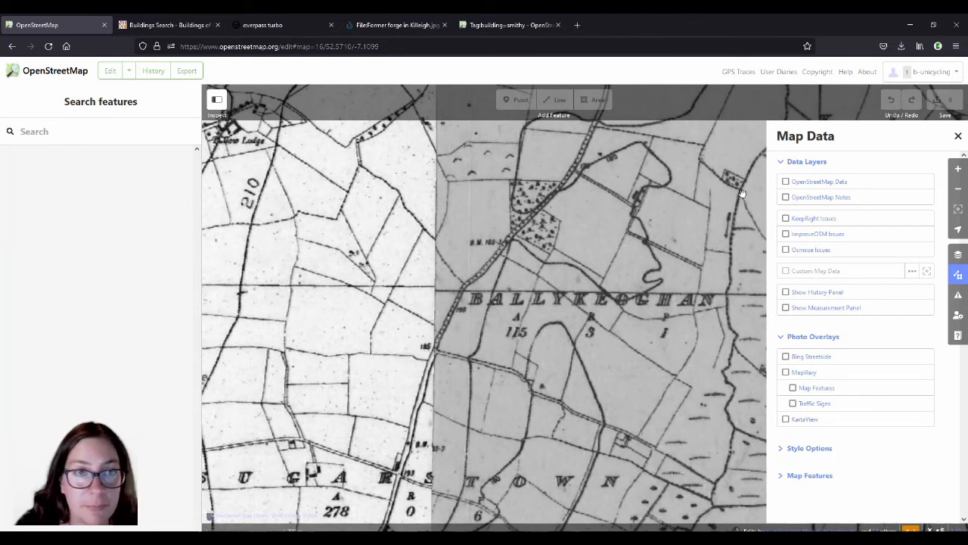
{"action": "left_click", "coordinate": [785, 181]}
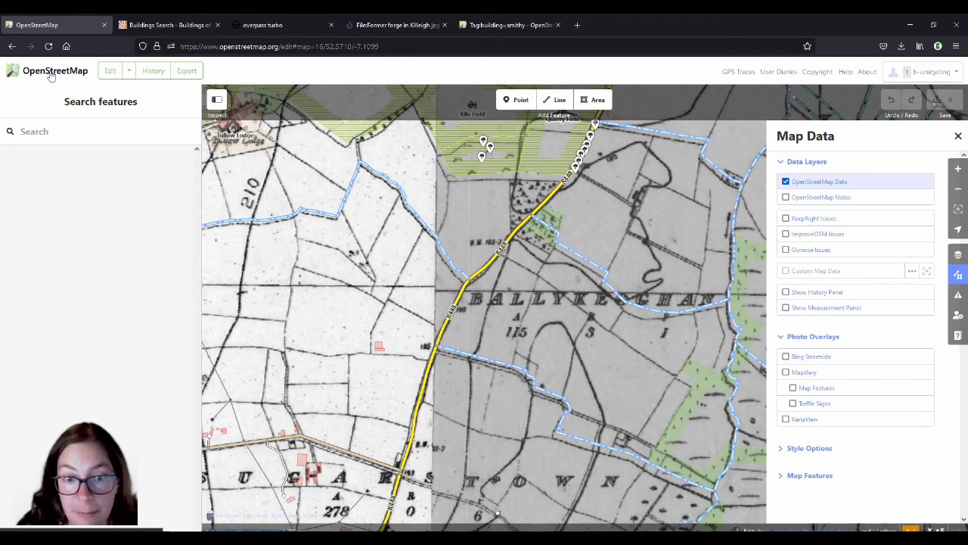
- Examine the historic map from Sugarstown back to the Kilfane smithy and return to the standard map view of Kilfane
{"action": "left_click_drag", "start_coordinate": [345, 366], "coordinate": [414, 261]}
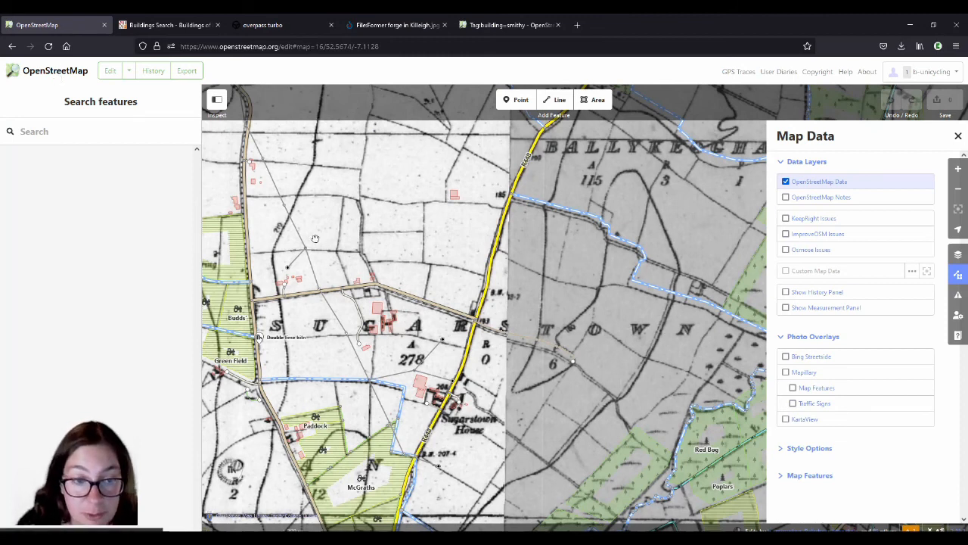
{"action": "left_click_drag", "start_coordinate": [319, 239], "coordinate": [534, 148]}
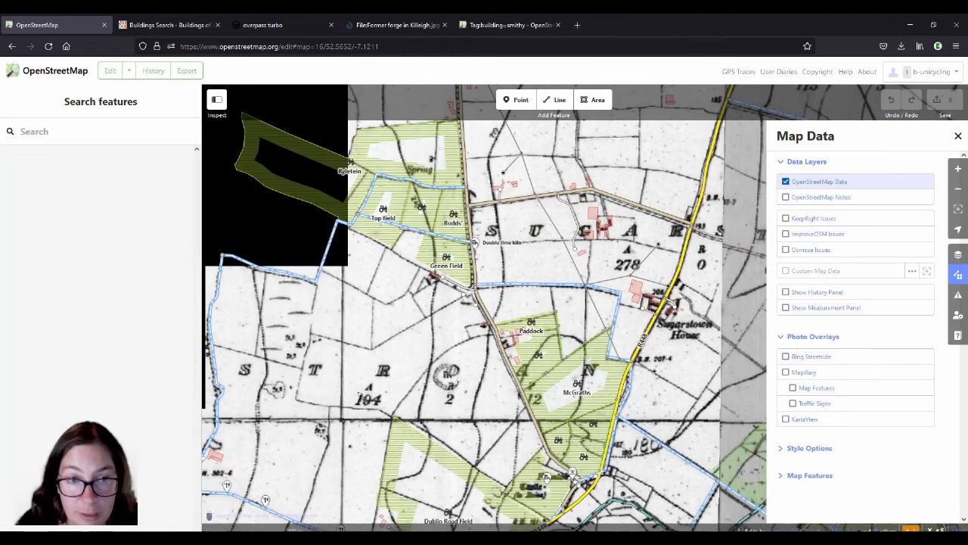
{"action": "left_click_drag", "start_coordinate": [341, 447], "coordinate": [302, 280]}
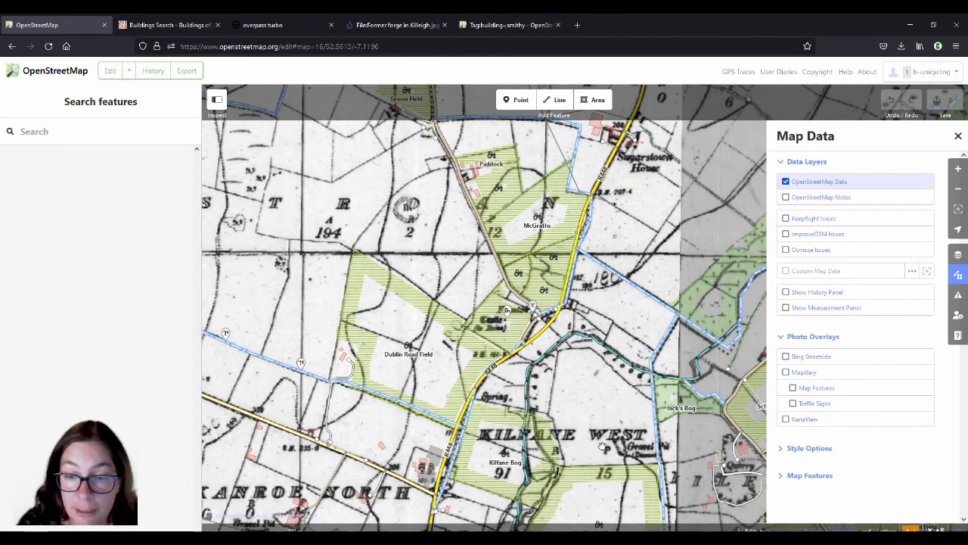
{"action": "left_click_drag", "start_coordinate": [603, 447], "coordinate": [528, 288]}
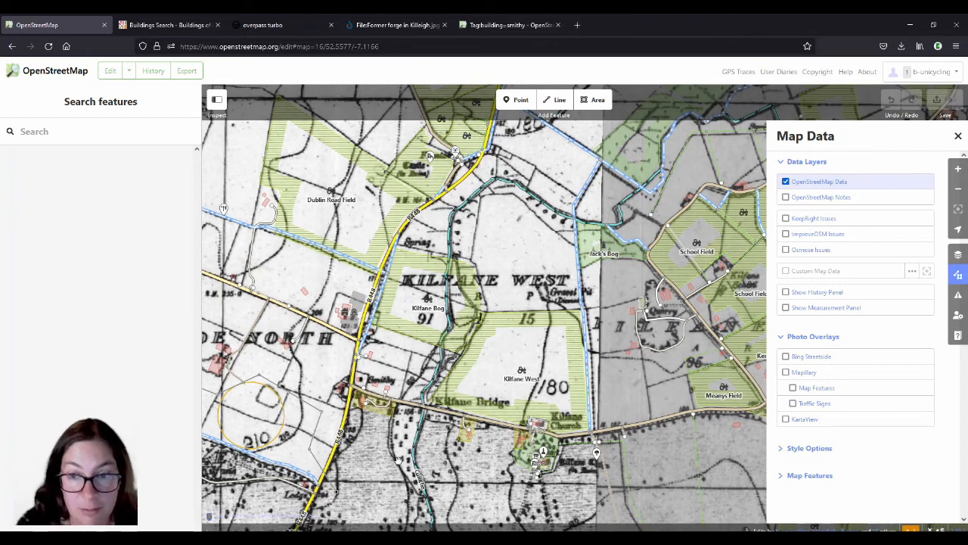
{"action": "left_click", "coordinate": [77, 78]}
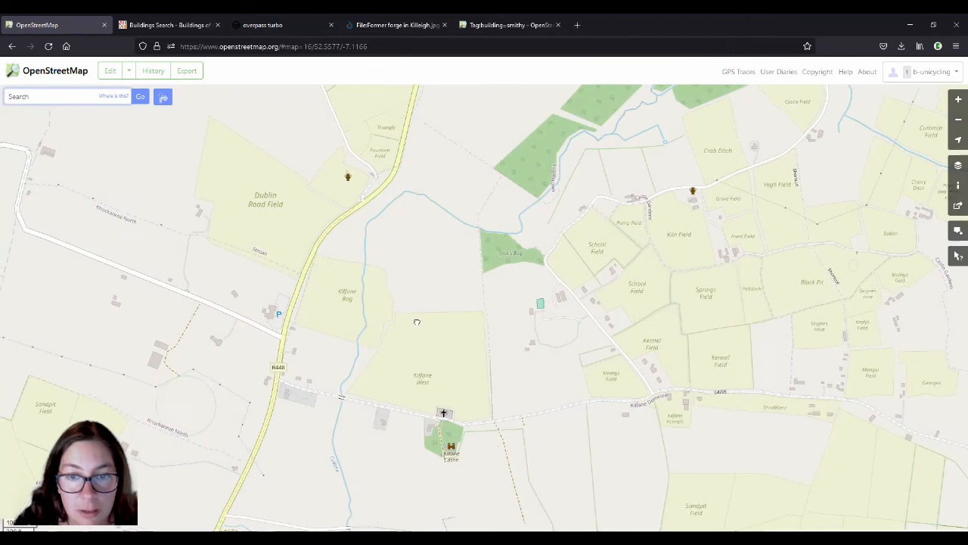
{"action": "left_click_drag", "start_coordinate": [417, 322], "coordinate": [492, 358]}
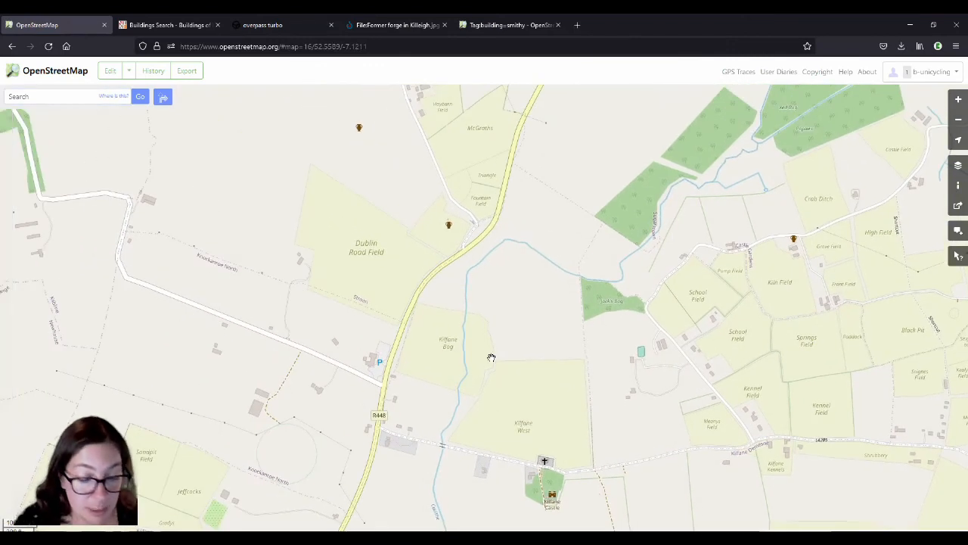